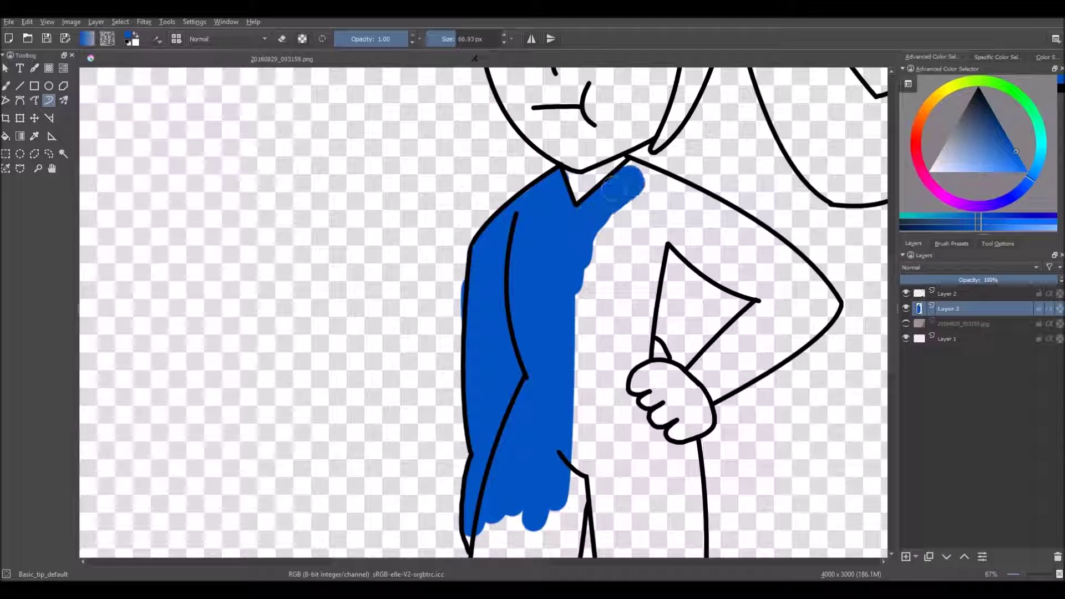
Step: Paint the character's torso, bent arm, fist and legs solid blue on Layer 3
mouse_move(560, 250)
mouse_down()
mouse_move(581, 373)
mouse_move(631, 336)
mouse_move(640, 258)
mouse_up()
drag(891, 280, 914, 321)
mouse_move(638, 176)
mouse_down()
mouse_move(661, 197)
mouse_move(653, 233)
mouse_move(561, 269)
mouse_move(499, 410)
mouse_up()
scroll(527, 277, down, 3)
mouse_move(527, 167)
mouse_down()
mouse_move(519, 388)
mouse_move(511, 340)
mouse_move(548, 223)
mouse_move(643, 277)
mouse_move(643, 383)
mouse_move(678, 222)
mouse_up()
scroll(866, 350, up, 4)
drag(621, 199, 688, 310)
drag(691, 200, 694, 250)
scroll(693, 250, up, 4)
mouse_move(643, 183)
mouse_down()
mouse_move(693, 228)
mouse_move(732, 291)
mouse_move(696, 391)
mouse_move(696, 433)
mouse_move(734, 380)
mouse_move(807, 327)
mouse_move(790, 293)
mouse_move(718, 255)
mouse_move(765, 257)
mouse_move(746, 398)
mouse_up()
scroll(726, 308, down, 3)
scroll(759, 357, up, 5)
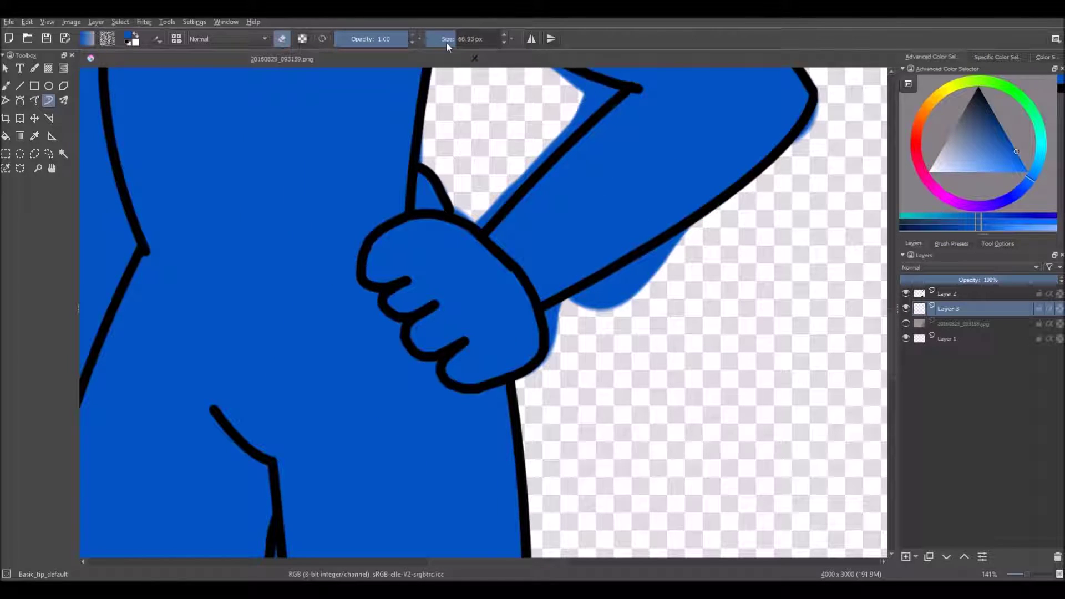
Step: Set the eraser size to 19.83 px and clear the blue from the gap between the bent arm and torso
click(446, 44)
drag(892, 358, 892, 308)
drag(566, 322, 610, 331)
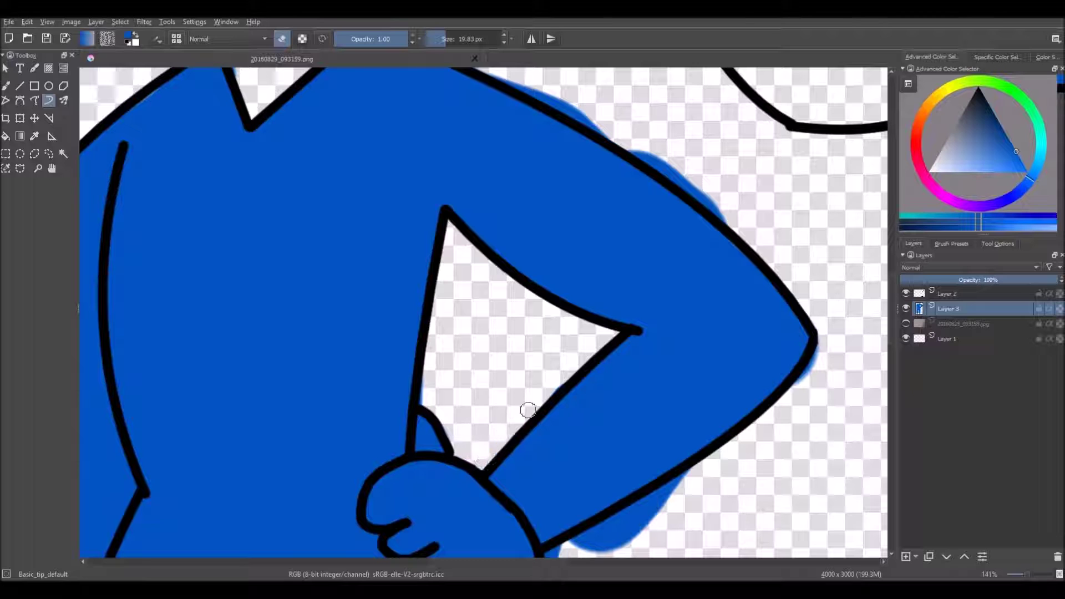
Step: Erase the blue overspill beneath the bent forearm, at the elbow and beside the fist
drag(892, 290, 892, 309)
mouse_move(816, 233)
mouse_down()
mouse_move(788, 288)
mouse_move(612, 402)
mouse_up()
key(ctrl+z)
drag(698, 354, 640, 394)
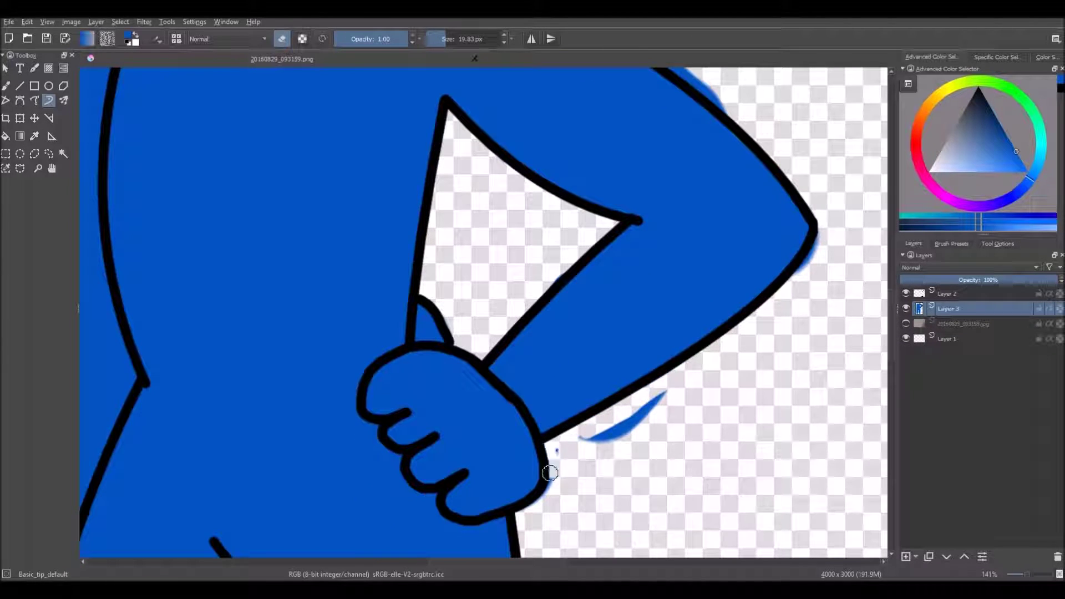
drag(580, 438, 671, 387)
scroll(804, 277, up, 5)
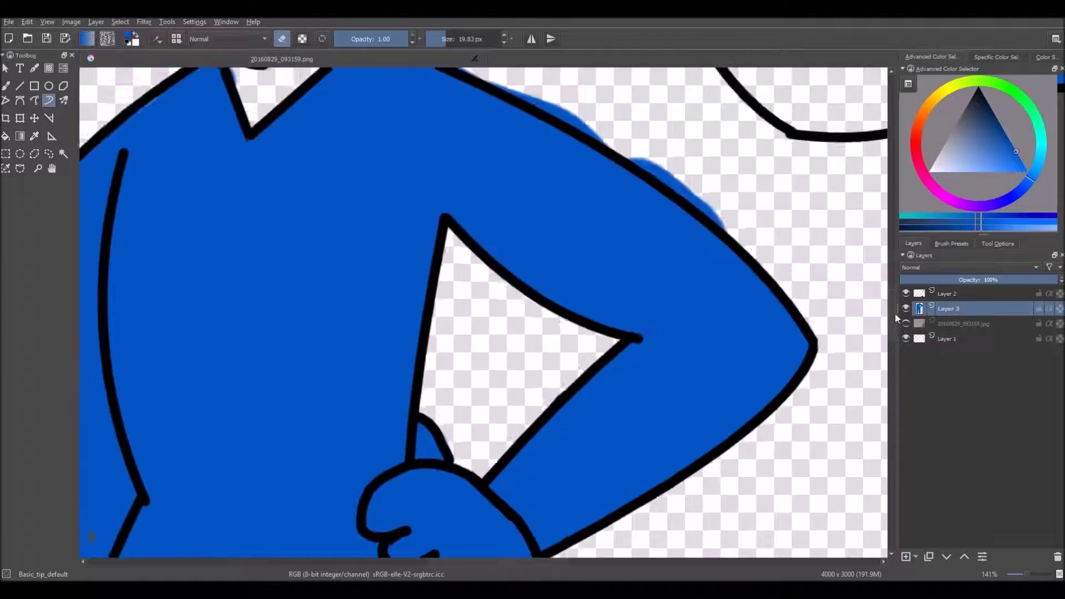
Step: Erase the blue overspill above the shoulder and upper edge of the bent arm
mouse_move(369, 194)
mouse_down()
mouse_move(621, 313)
mouse_move(604, 299)
mouse_move(731, 393)
mouse_up()
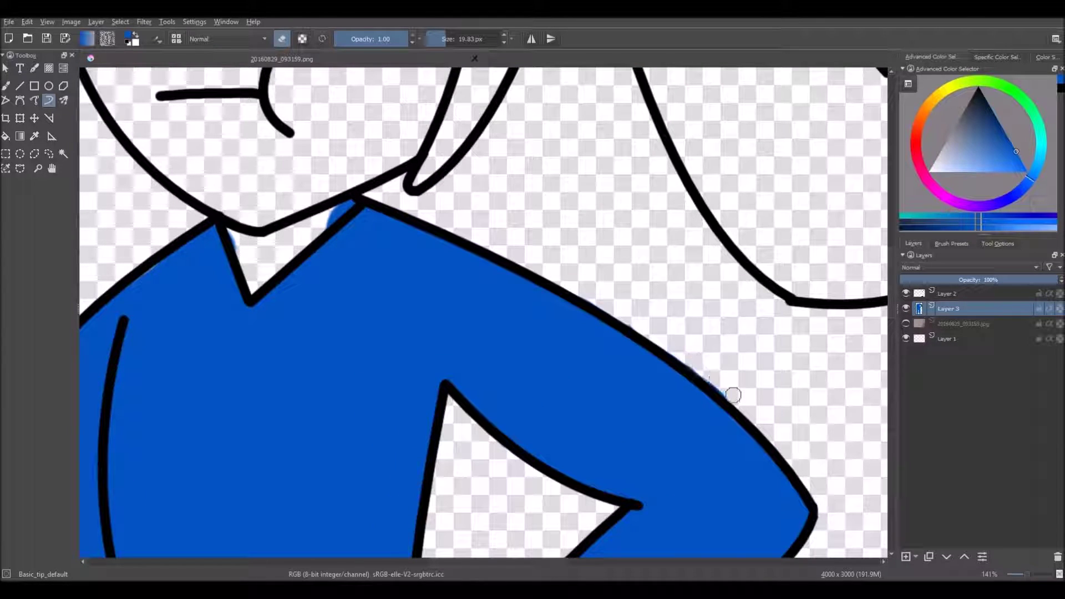
scroll(620, 311, down, 4)
scroll(470, 416, up, 4)
Step: Erase the blue overspill along the outer outline of the straight arm, from the shoulder downward
drag(450, 128, 457, 233)
scroll(456, 233, down, 2)
scroll(449, 112, up, 2)
drag(473, 189, 468, 209)
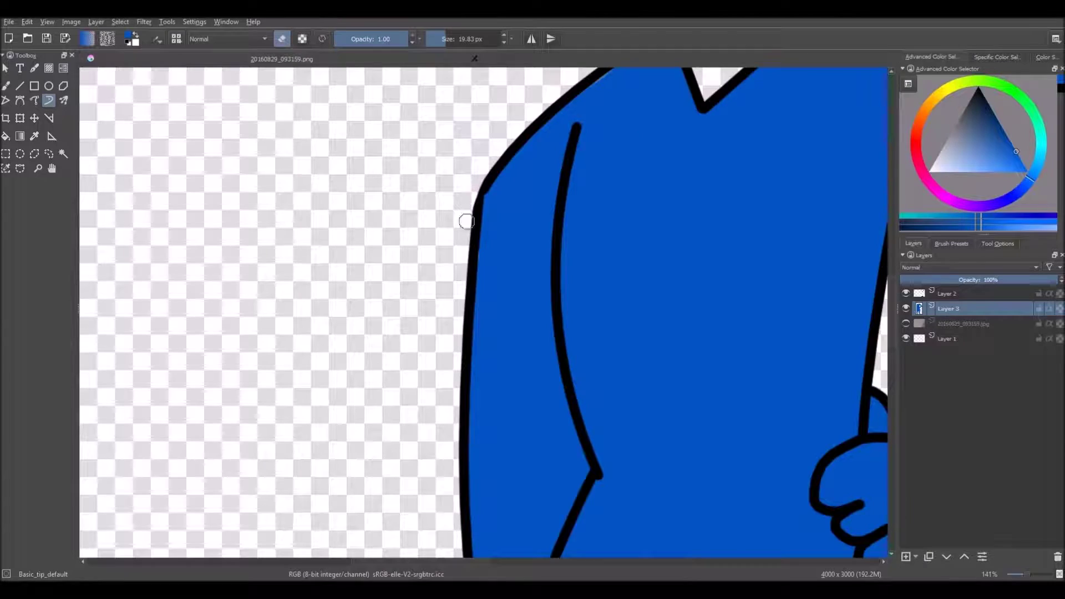
scroll(468, 209, down, 3)
scroll(416, 379, up, 4)
scroll(733, 349, down, 2)
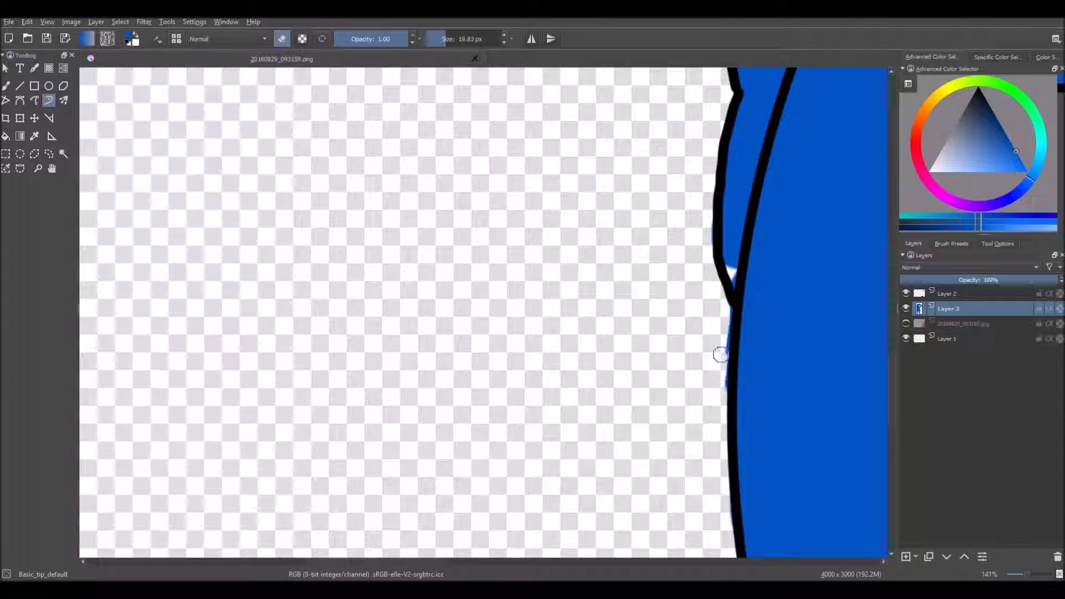
Step: Clean up the blue edges around the lowered hand and the outer thigh beneath it
scroll(733, 270, down, 3)
scroll(805, 333, up, 4)
drag(812, 275, 807, 327)
scroll(466, 277, down, 4)
scroll(481, 194, up, 3)
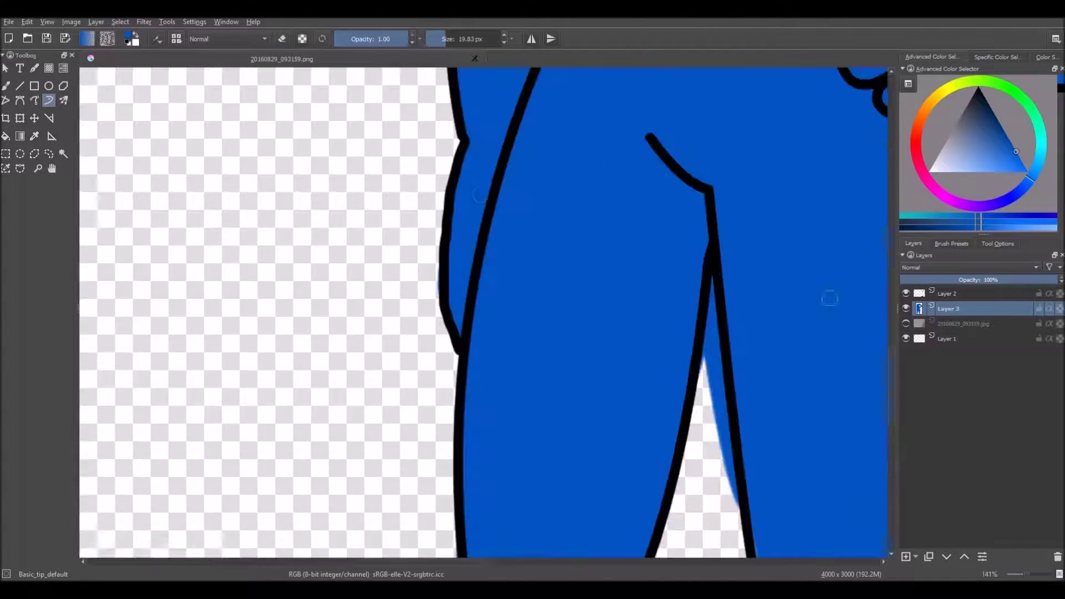
Step: Erase the blue between the legs and trim the overspill along the lower leg outlines
scroll(758, 315, down, 4)
drag(704, 218, 721, 284)
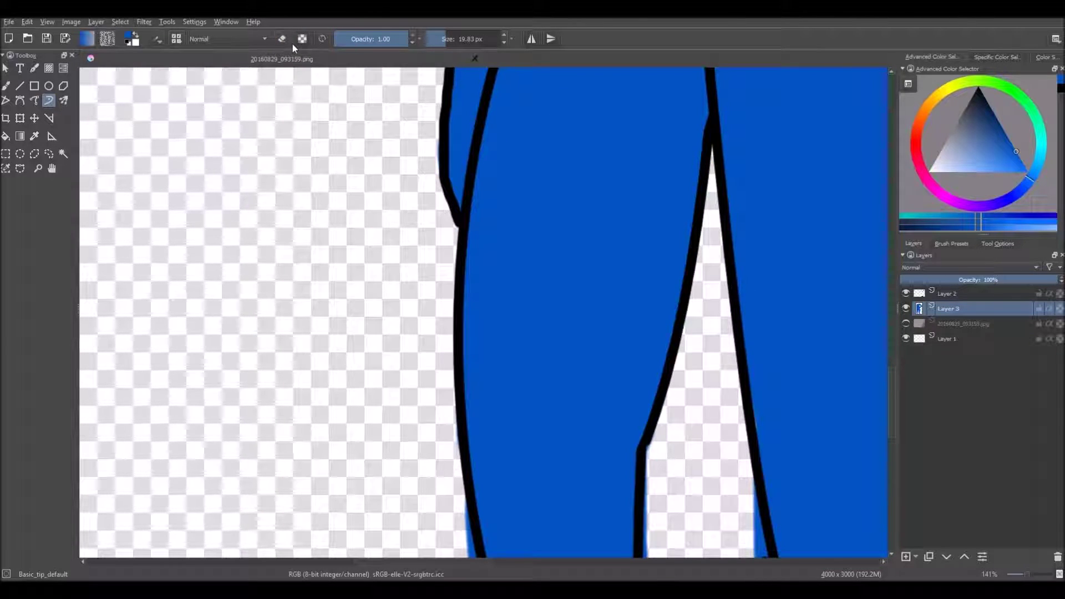
scroll(752, 178, down, 10)
drag(654, 135, 647, 302)
drag(457, 111, 506, 373)
scroll(447, 299, down, 5)
Step: Touch up the blue edges around the bent arm and the fist on the hip
scroll(560, 132, up, 5)
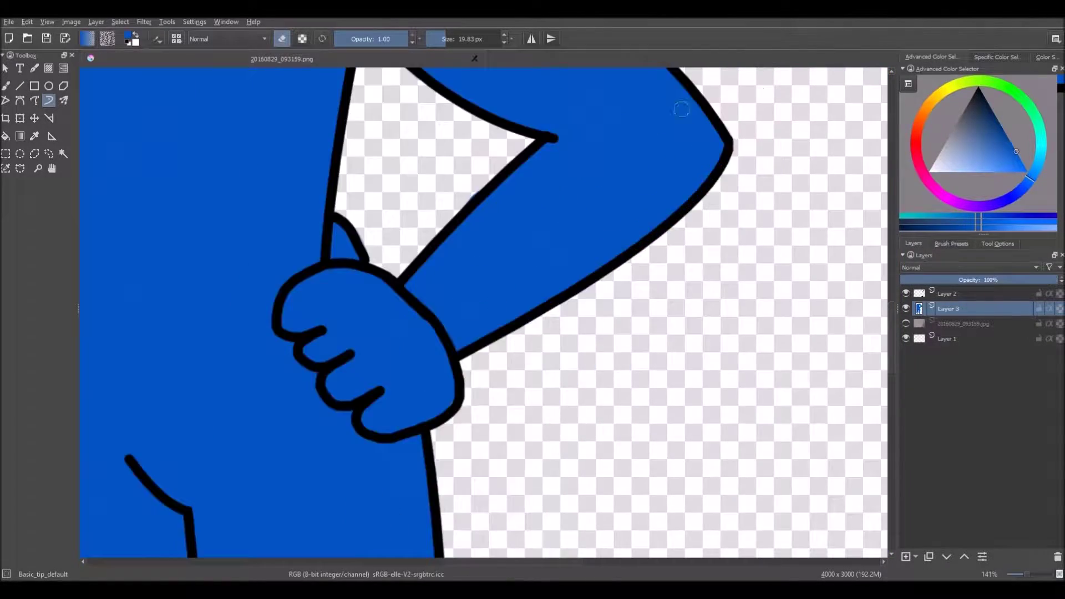
scroll(650, 295, down, 3)
scroll(494, 123, up, 4)
key(e)
drag(273, 242, 264, 275)
scroll(336, 250, down, 4)
scroll(450, 320, up, 4)
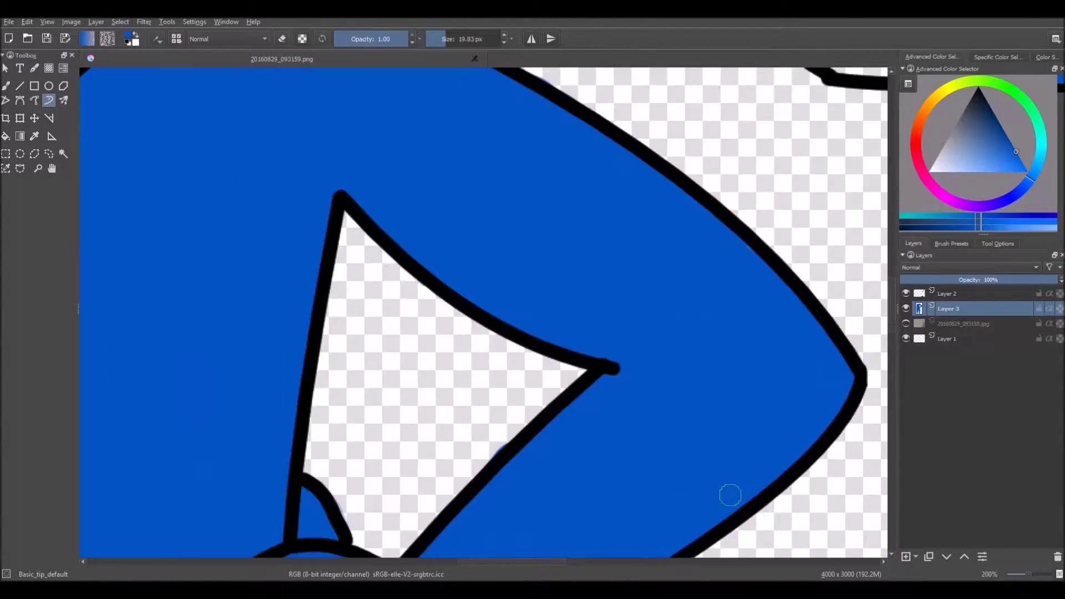
Step: Choose a light peach skin colour and paint the cheek with a 78.71 px brush
scroll(685, 461, down, 4)
click(927, 111)
drag(1016, 157, 964, 169)
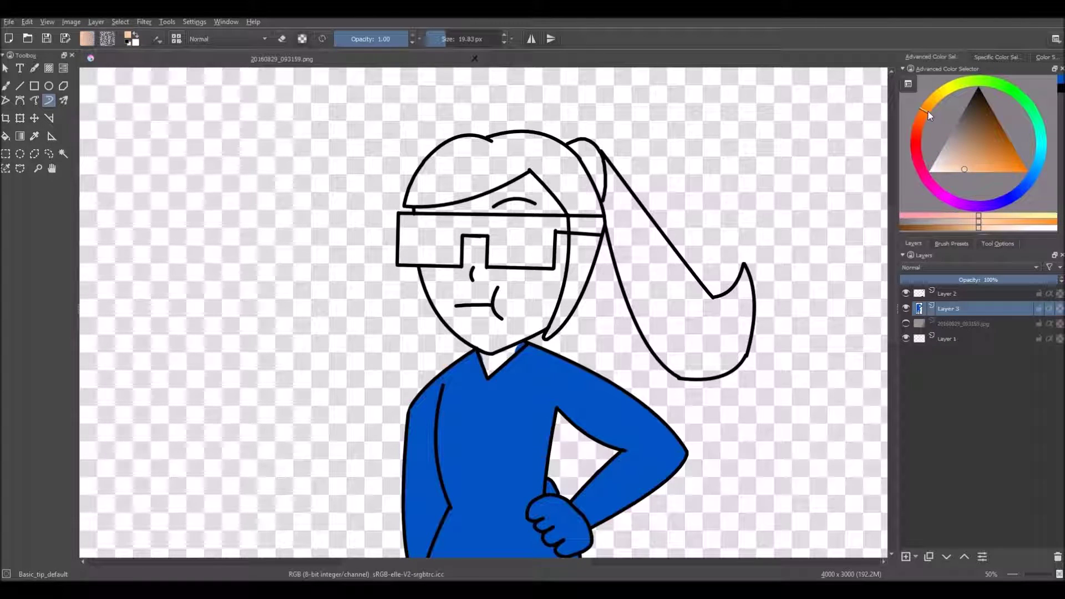
shift+drag(434, 286, 450, 286)
mouse_move(451, 287)
mouse_down()
mouse_move(438, 281)
mouse_move(453, 302)
mouse_up()
scroll(453, 303, up, 1)
drag(422, 256, 463, 328)
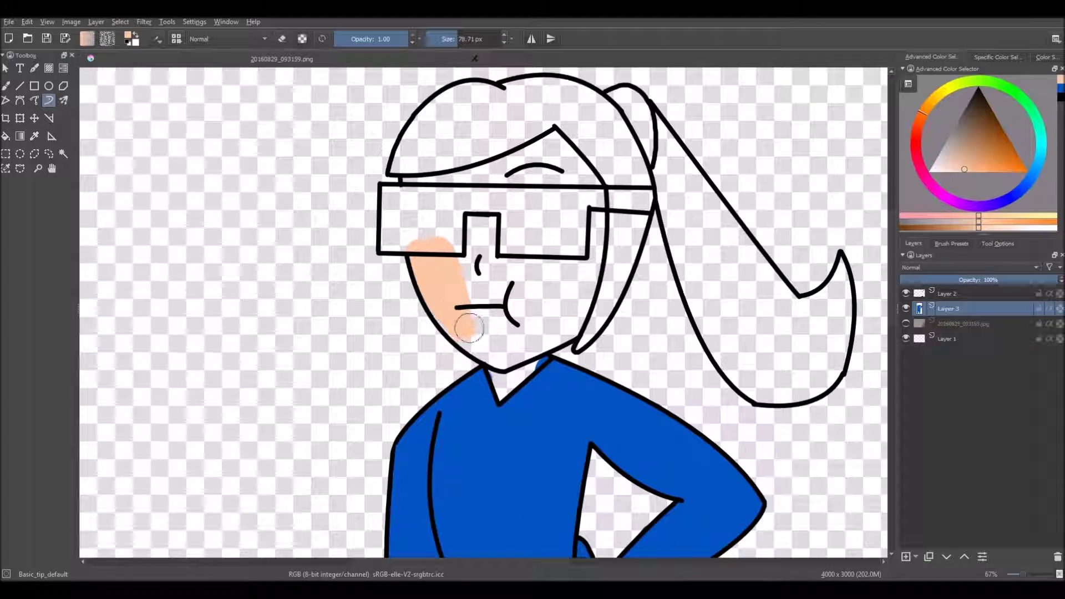
drag(420, 240, 417, 252)
Step: Paint the face and neck in a lighter peach on a new layer above the blue suit layer
click(960, 170)
mouse_move(451, 294)
mouse_down()
mouse_move(468, 331)
mouse_move(475, 218)
mouse_move(488, 355)
mouse_move(538, 388)
mouse_up()
key(ctrl+z)
click(905, 556)
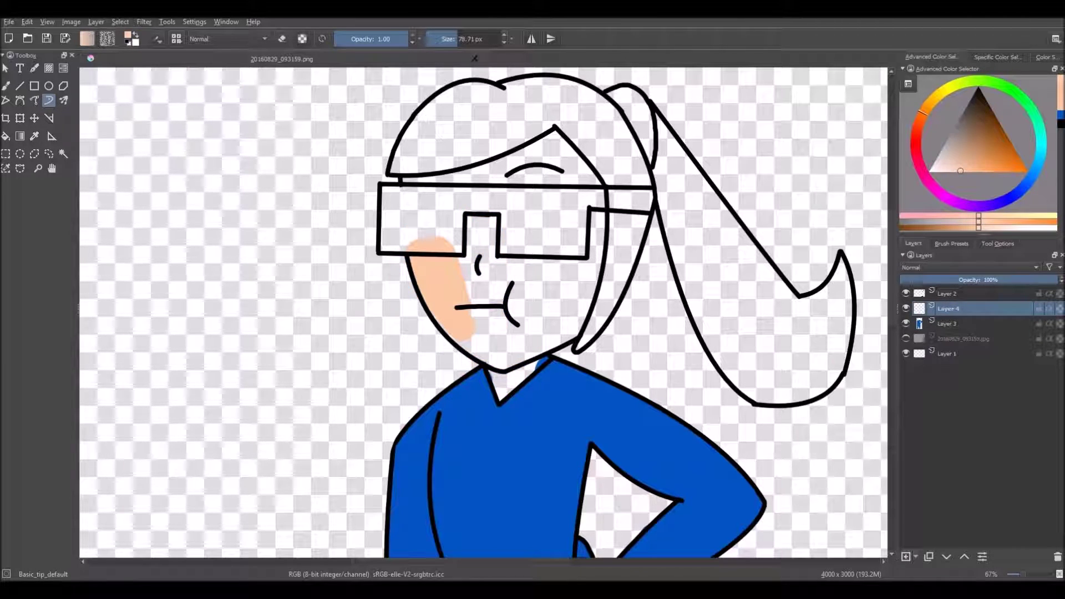
mouse_move(451, 294)
mouse_down()
mouse_move(477, 341)
mouse_move(502, 266)
mouse_move(494, 349)
mouse_move(527, 366)
mouse_move(560, 244)
mouse_move(604, 205)
mouse_move(488, 180)
mouse_move(586, 160)
mouse_move(519, 230)
mouse_move(561, 242)
mouse_up()
Step: Erase the excess skin colour around the face, collar and hair strand with a 27.20 px eraser
scroll(574, 254, down, 2)
scroll(556, 332, up, 3)
key(e)
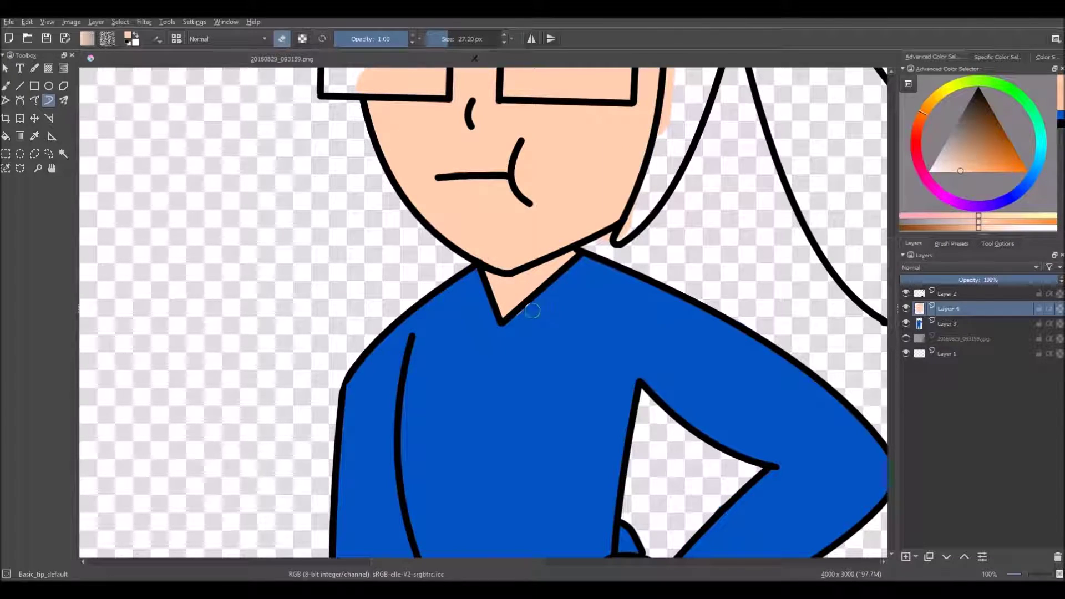
scroll(577, 294, down, 2)
scroll(612, 209, up, 2)
scroll(603, 309, down, 2)
scroll(478, 116, up, 3)
scroll(560, 311, down, 3)
scroll(670, 399, up, 2)
scroll(444, 378, down, 2)
Step: Paint the hair and ponytail golden yellow on a new layer above the skin layer
click(938, 93)
click(1025, 168)
key(e)
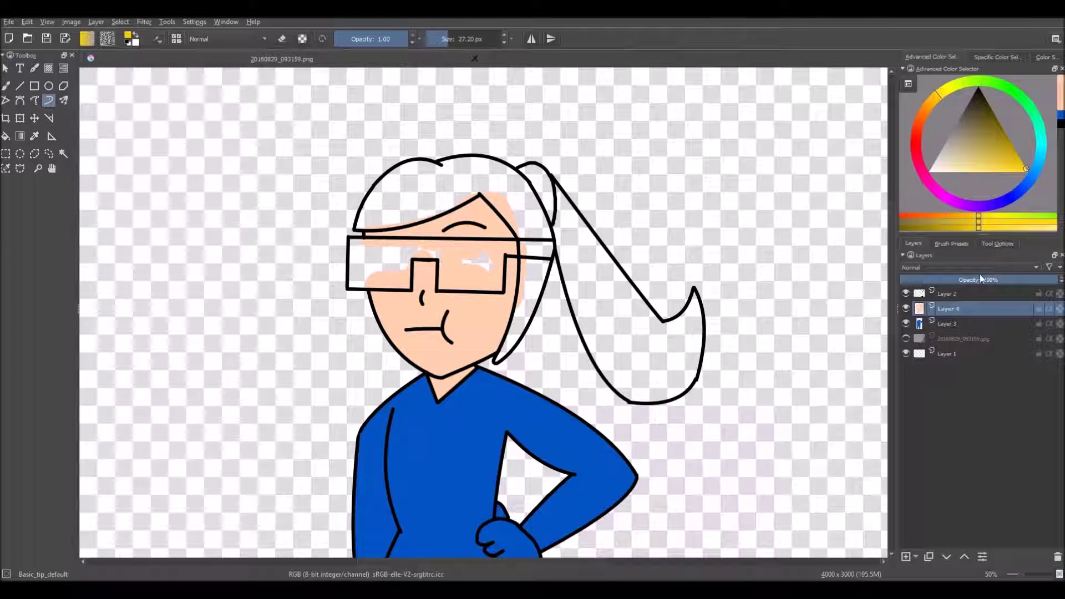
click(906, 556)
mouse_move(413, 183)
mouse_down()
mouse_move(366, 206)
mouse_move(471, 161)
mouse_move(514, 202)
mouse_move(524, 355)
mouse_move(598, 327)
mouse_move(535, 195)
mouse_move(688, 389)
mouse_up()
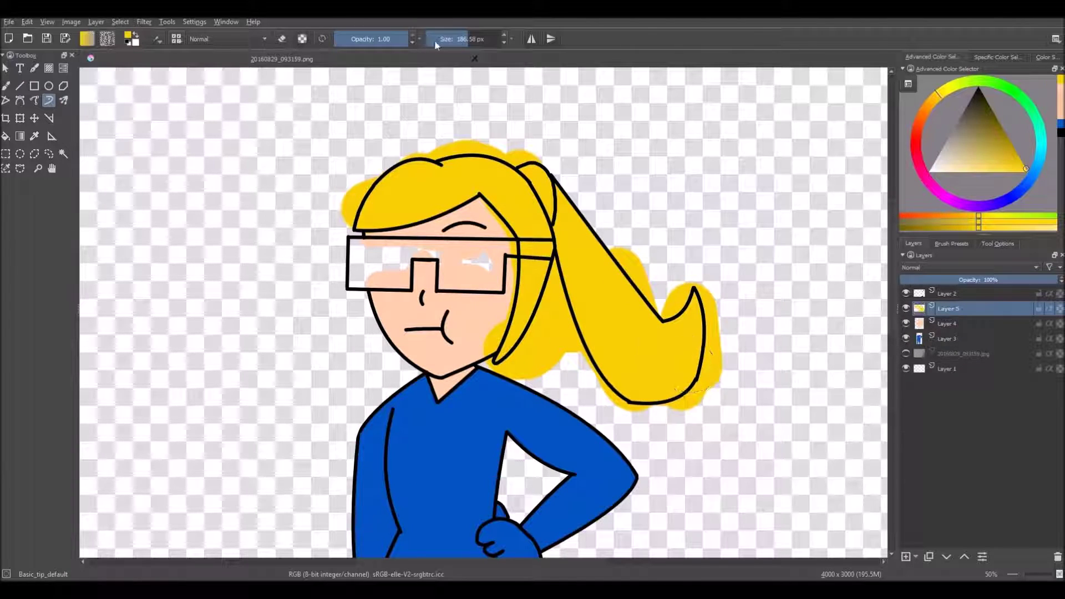
Step: Erase the yellow overspill around the top of the head, face edge and upper ponytail with a 74.64 px eraser
key(1)
key(e)
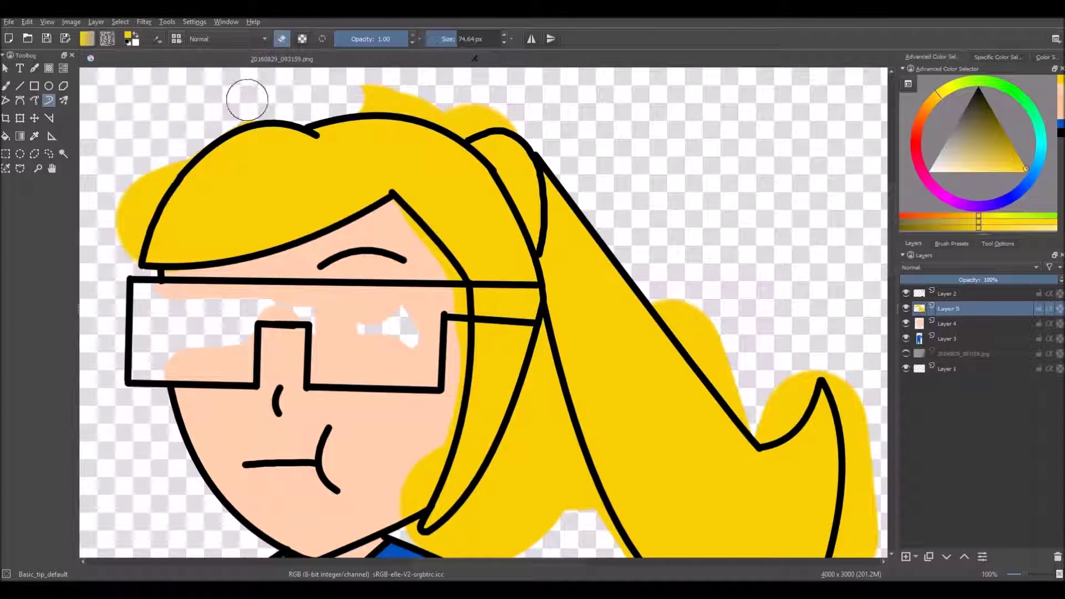
mouse_move(202, 126)
mouse_down()
mouse_move(149, 175)
mouse_move(189, 142)
mouse_move(142, 190)
mouse_move(122, 248)
mouse_up()
mouse_move(354, 87)
mouse_down()
mouse_move(399, 96)
mouse_move(469, 119)
mouse_move(516, 115)
mouse_up()
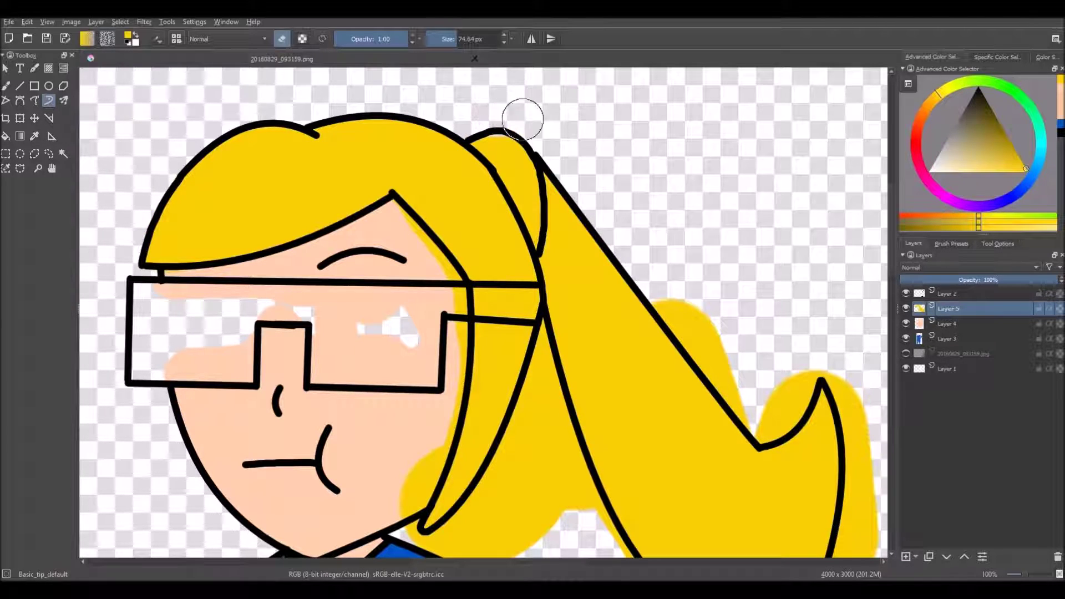
mouse_move(389, 213)
mouse_down()
mouse_move(452, 304)
mouse_move(444, 402)
mouse_move(402, 496)
mouse_up()
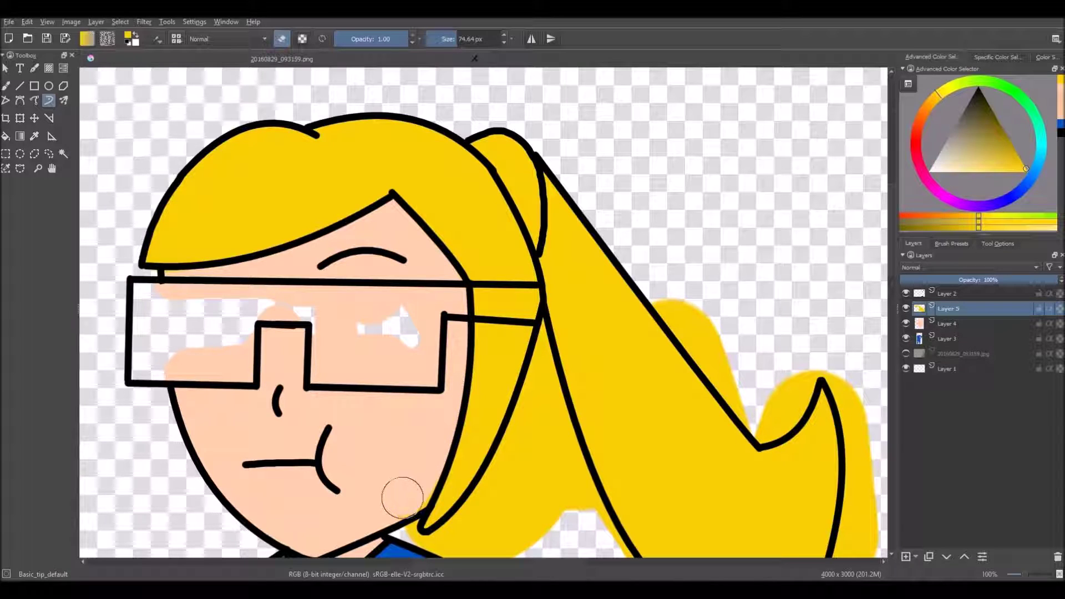
mouse_move(657, 287)
mouse_down()
mouse_move(711, 355)
mouse_move(703, 304)
mouse_move(734, 381)
mouse_move(776, 427)
mouse_up()
Step: Erase the yellow between the face strand and ponytail and around the ponytail's curl with a 23.32 px eraser
scroll(777, 427, down, 4)
mouse_move(541, 127)
mouse_down()
mouse_move(513, 213)
mouse_move(464, 287)
mouse_move(429, 312)
mouse_move(412, 295)
mouse_move(422, 312)
mouse_move(474, 341)
mouse_move(491, 303)
mouse_move(476, 294)
mouse_move(518, 243)
mouse_move(508, 246)
mouse_move(540, 145)
mouse_move(528, 343)
mouse_move(558, 205)
mouse_up()
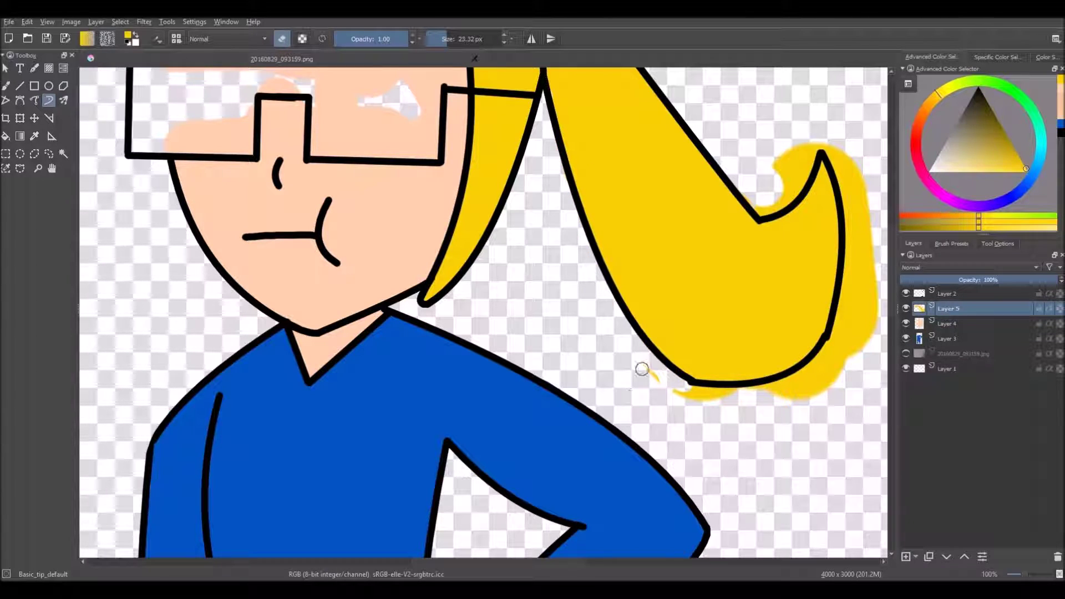
drag(516, 563, 566, 563)
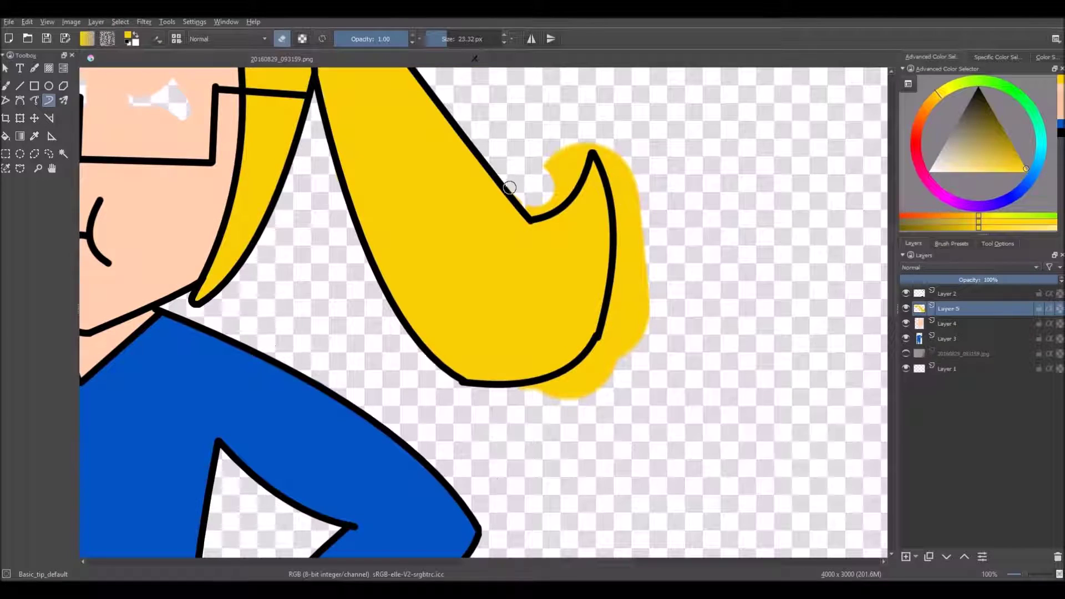
mouse_move(523, 207)
mouse_down()
mouse_move(550, 202)
mouse_move(582, 149)
mouse_move(561, 196)
mouse_move(548, 159)
mouse_move(564, 176)
mouse_move(587, 145)
mouse_move(614, 179)
mouse_move(618, 272)
mouse_up()
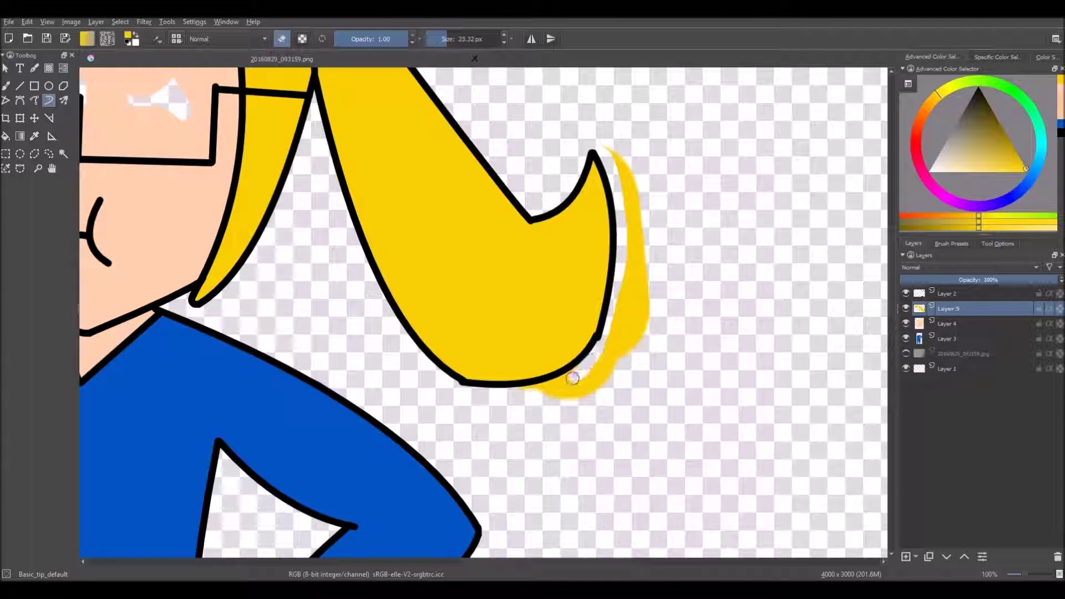
Step: Enlarge the eraser to 31.49 px and remove the remaining yellow outside the ponytail's outer curve
click(449, 37)
mouse_move(612, 153)
mouse_down()
mouse_move(640, 270)
mouse_move(567, 387)
mouse_move(616, 346)
mouse_up()
scroll(655, 243, down, 2)
scroll(655, 243, down, 2)
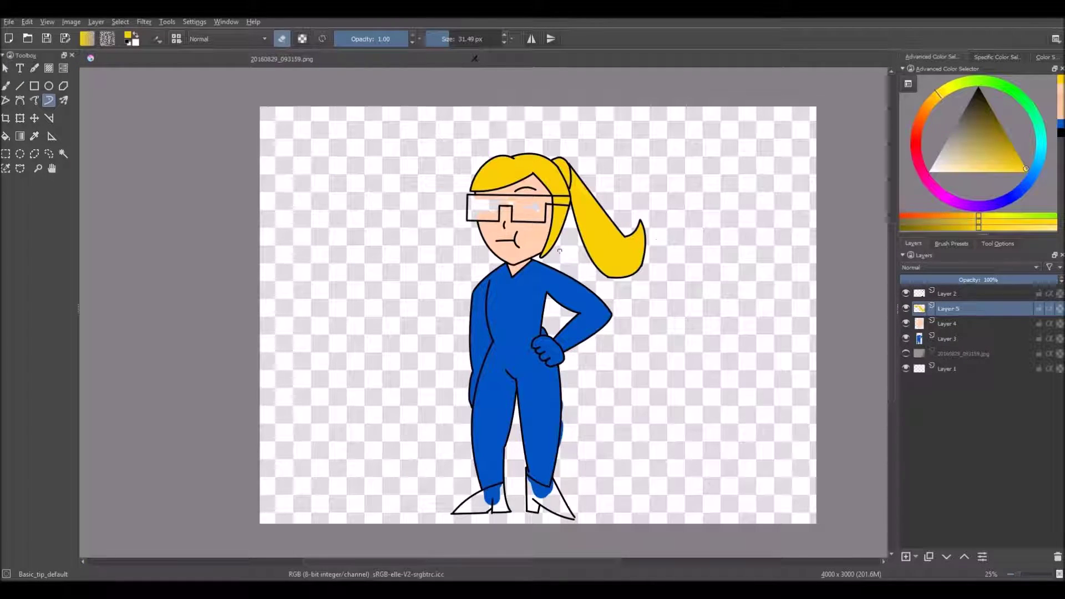
scroll(559, 250, up, 2)
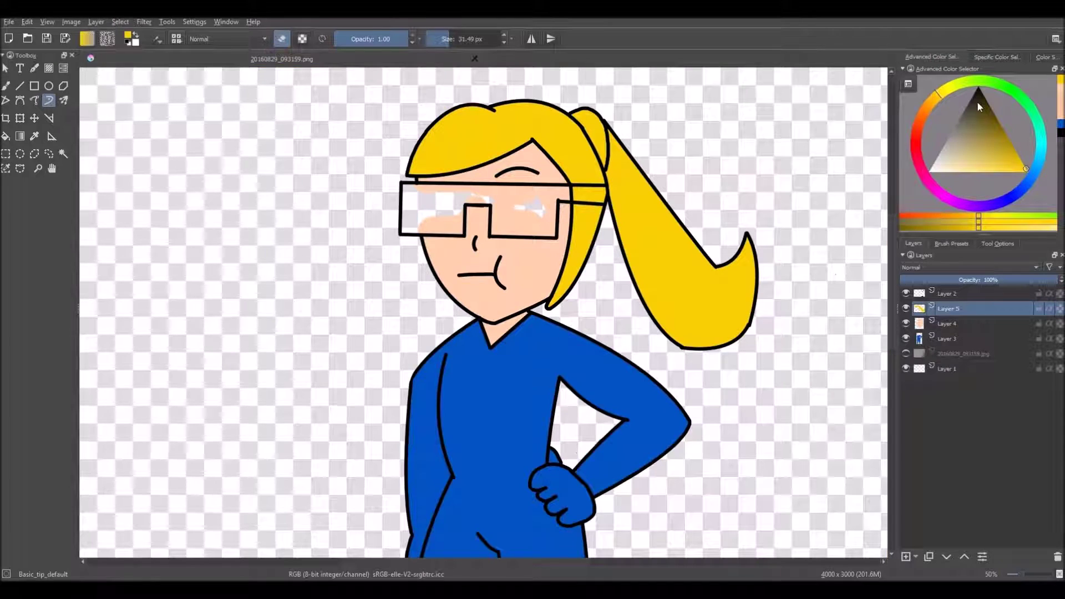
Step: Fill the glasses' lenses and side arm with black on Layer 2
key(d)
key(e)
scroll(645, 239, up, 1)
scroll(645, 239, up, 1)
click(453, 38)
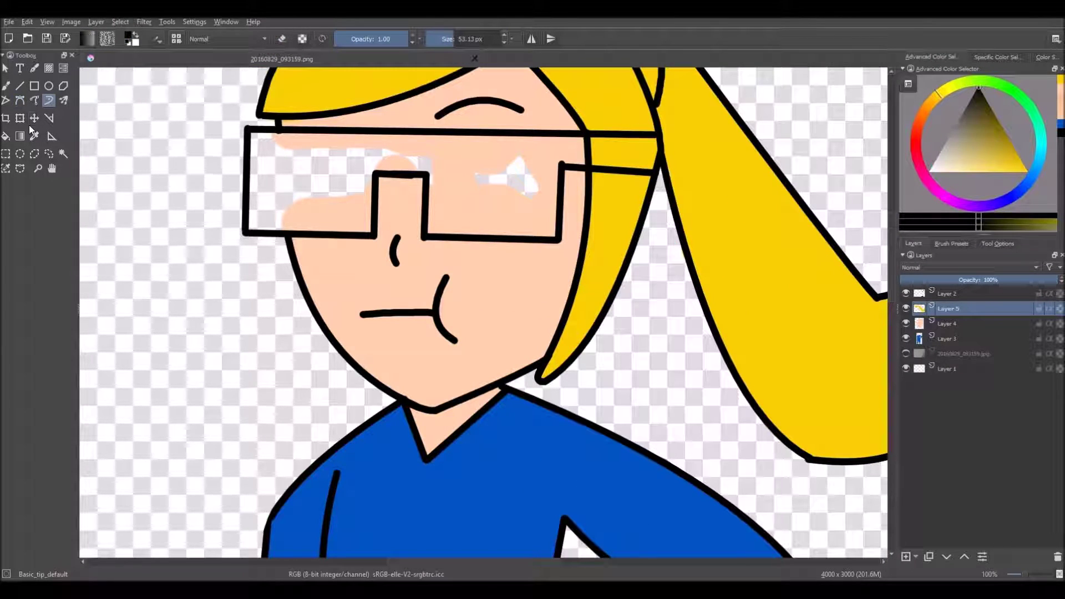
click(967, 294)
key(f)
click(355, 158)
click(427, 164)
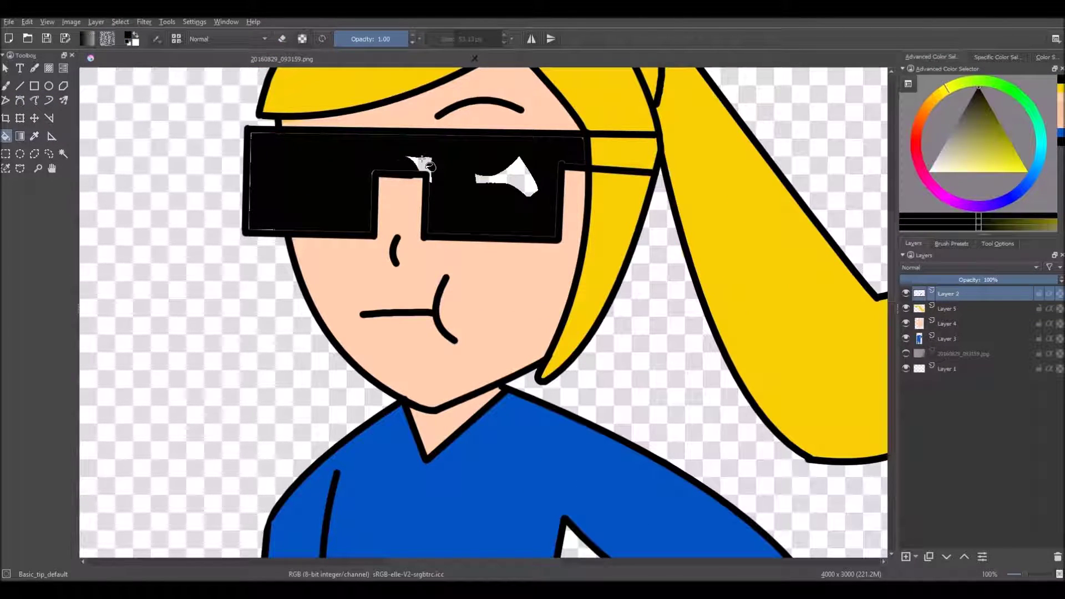
click(609, 152)
Step: Cover the thin unfilled seams along the glasses' upper edge, bridge, far lens and side arm with black straight lines
click(49, 102)
scroll(352, 120, up, 2)
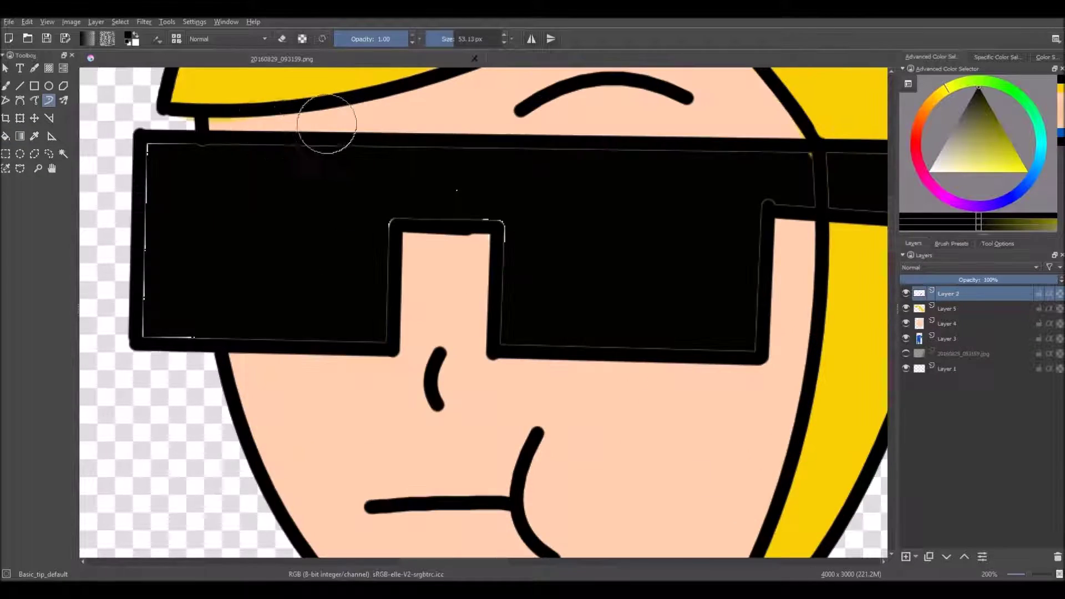
click(20, 86)
drag(147, 145, 861, 149)
drag(369, 219, 536, 223)
mouse_move(506, 345)
mouse_down()
mouse_move(746, 351)
mouse_move(765, 200)
mouse_up()
drag(466, 561, 543, 562)
drag(206, 198, 398, 218)
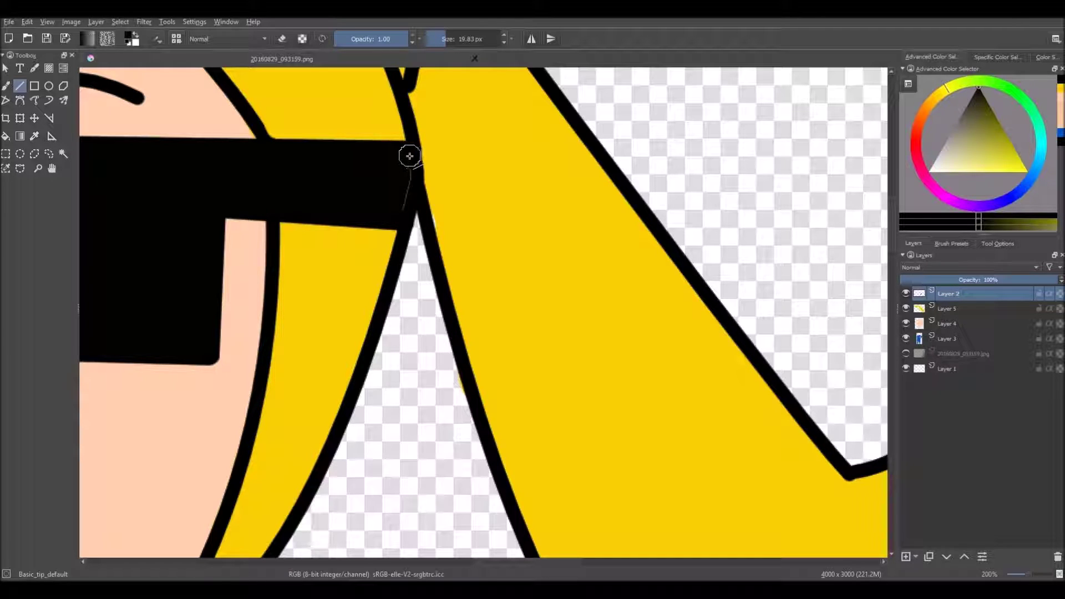
Step: Draw black straight lines over the unfilled seams around the front lens of the glasses
scroll(256, 213, down, 1)
drag(499, 561, 379, 549)
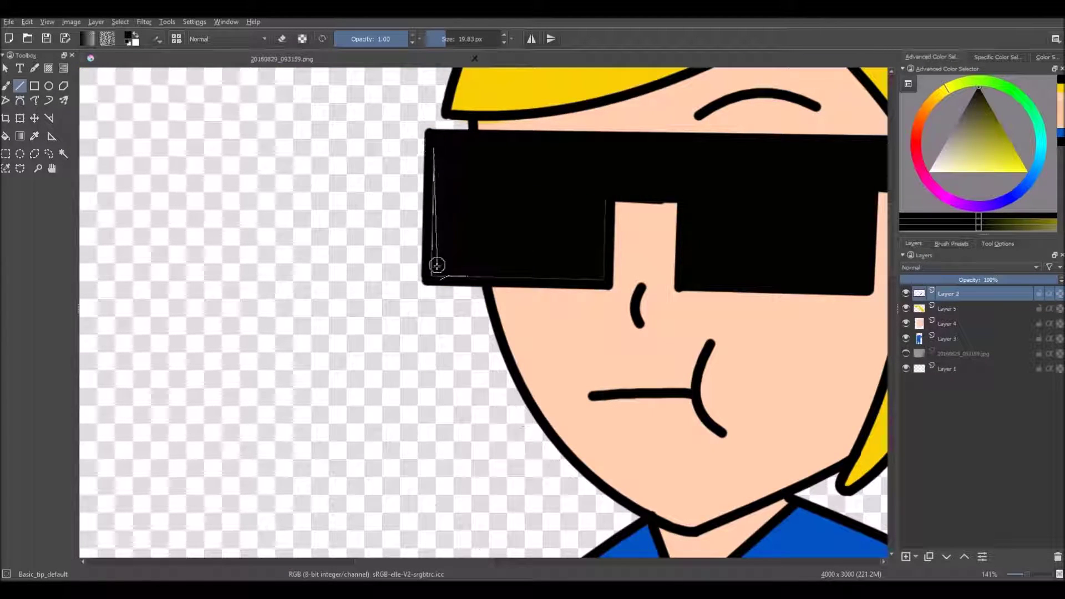
drag(578, 274, 608, 275)
drag(608, 275, 606, 180)
scroll(683, 205, down, 1)
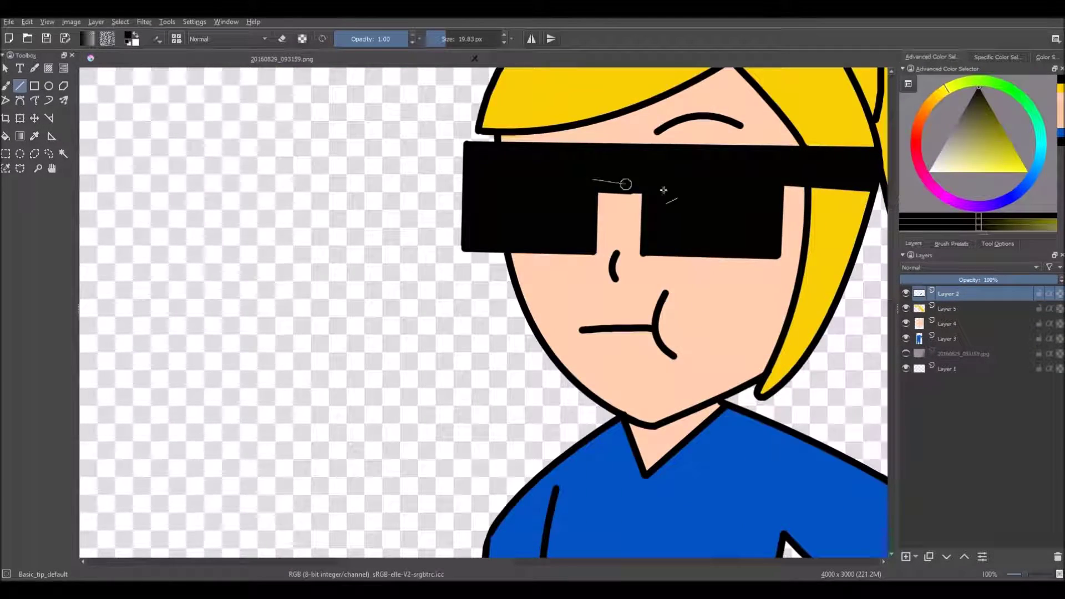
Step: Erase the blue overspill around the lower legs and shoes on Layer 3
scroll(680, 191, down, 4)
drag(701, 461, 479, 215)
scroll(478, 190, up, 4)
click(948, 338)
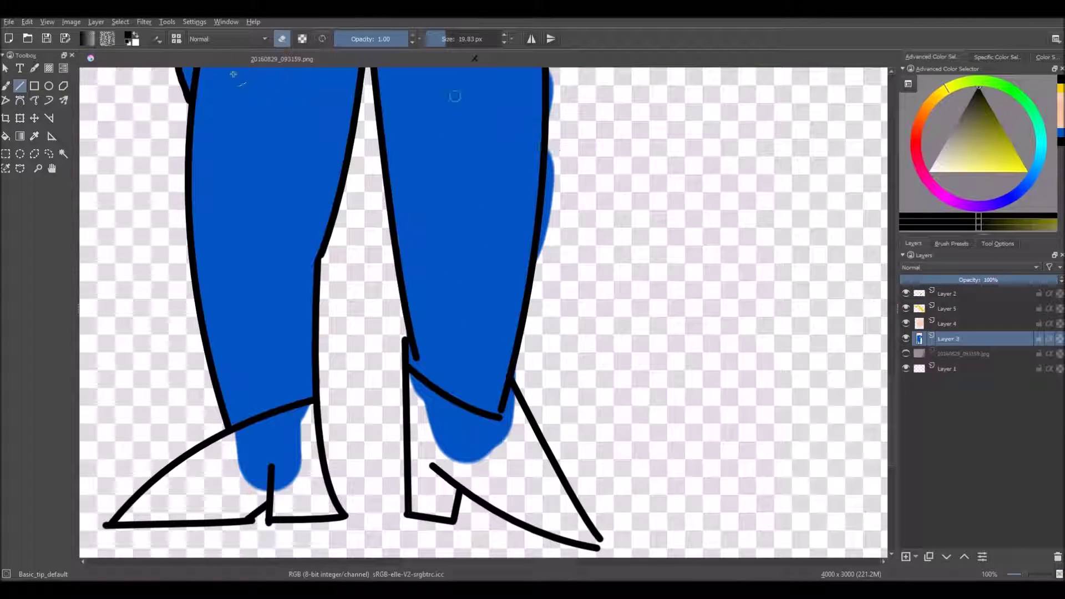
scroll(533, 150, down, 5)
scroll(512, 89, up, 4)
scroll(471, 77, down, 1)
drag(471, 78, 471, 424)
scroll(440, 288, up, 2)
scroll(450, 301, down, 3)
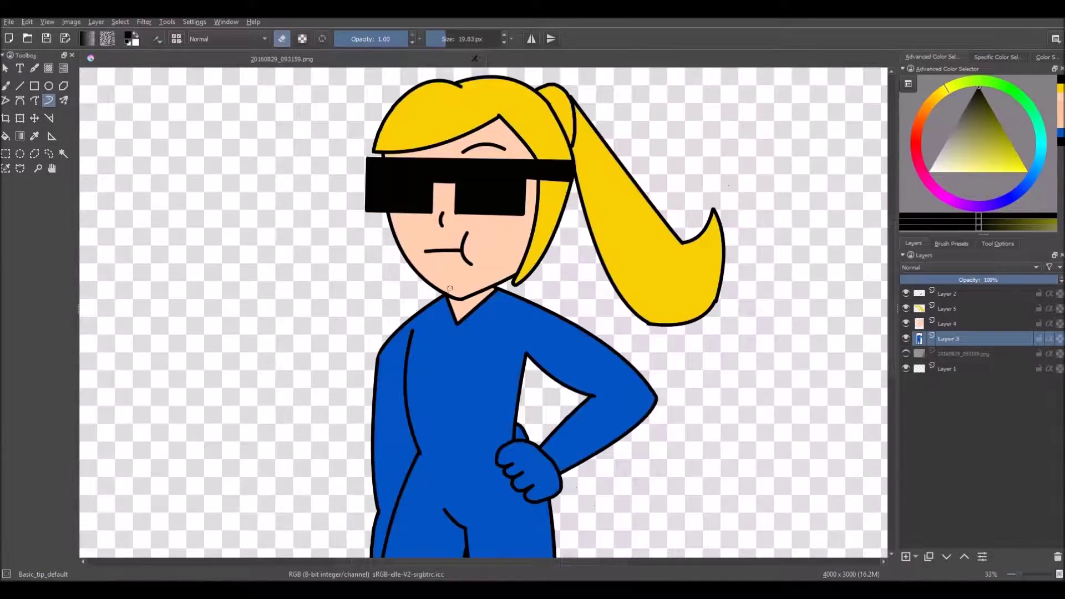
Step: Choose a bright red and paint the hair tie at the base of the ponytail on Layer 5
scroll(558, 149, up, 1)
key(e)
click(916, 140)
click(1017, 172)
click(948, 324)
scroll(479, 168, up, 1)
scroll(479, 168, up, 1)
click(948, 309)
scroll(549, 197, up, 2)
mouse_move(442, 171)
mouse_down()
mouse_move(486, 200)
mouse_move(506, 241)
mouse_up()
Step: Reduce the brush size to 13.92 px and fill the hair tie's remaining edges and narrow tip with red
click(454, 40)
click(450, 42)
mouse_move(456, 170)
mouse_down()
mouse_move(500, 172)
mouse_move(551, 285)
mouse_move(564, 346)
mouse_up()
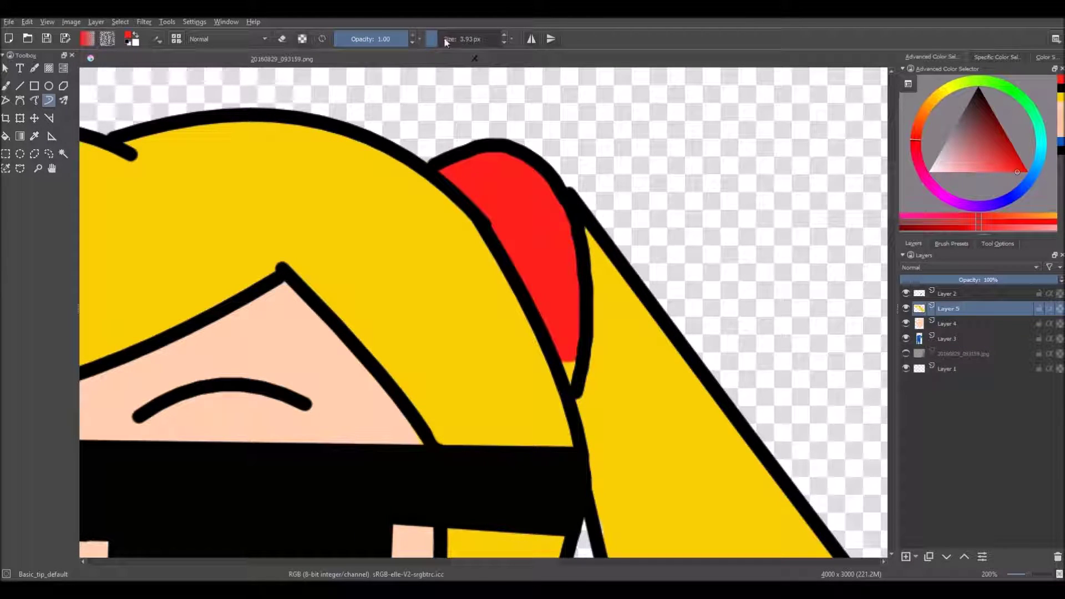
scroll(703, 201, down, 6)
scroll(662, 364, up, 3)
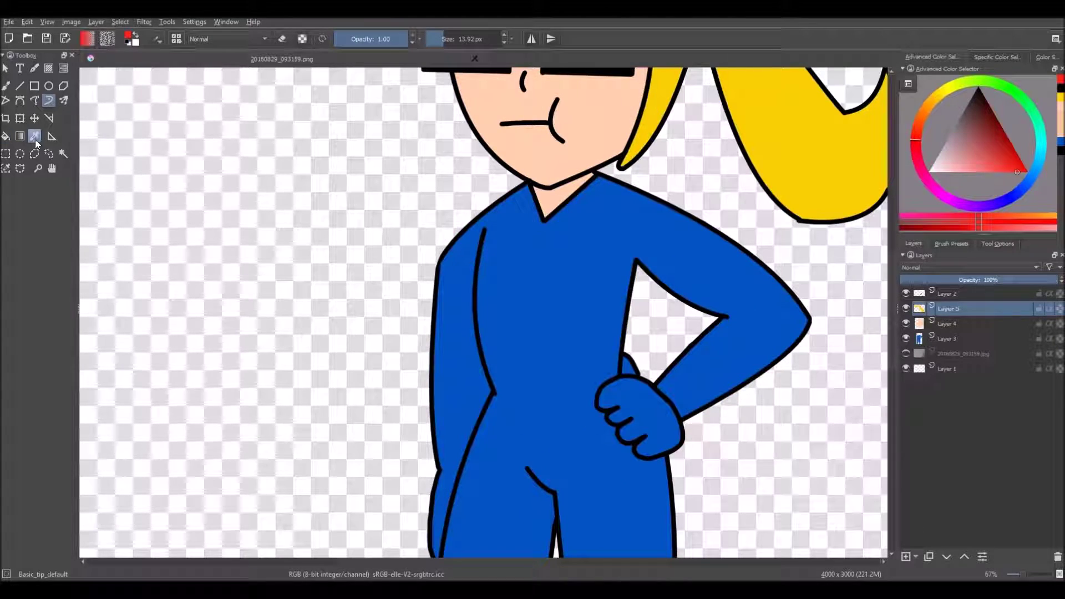
Step: Sample the suit blue, choose a darker blue, and shade the arm beside the torso line on Layer 3 with a 50 px freehand brush
click(34, 136)
click(610, 233)
click(999, 121)
click(945, 338)
click(49, 100)
scroll(628, 242, up, 1)
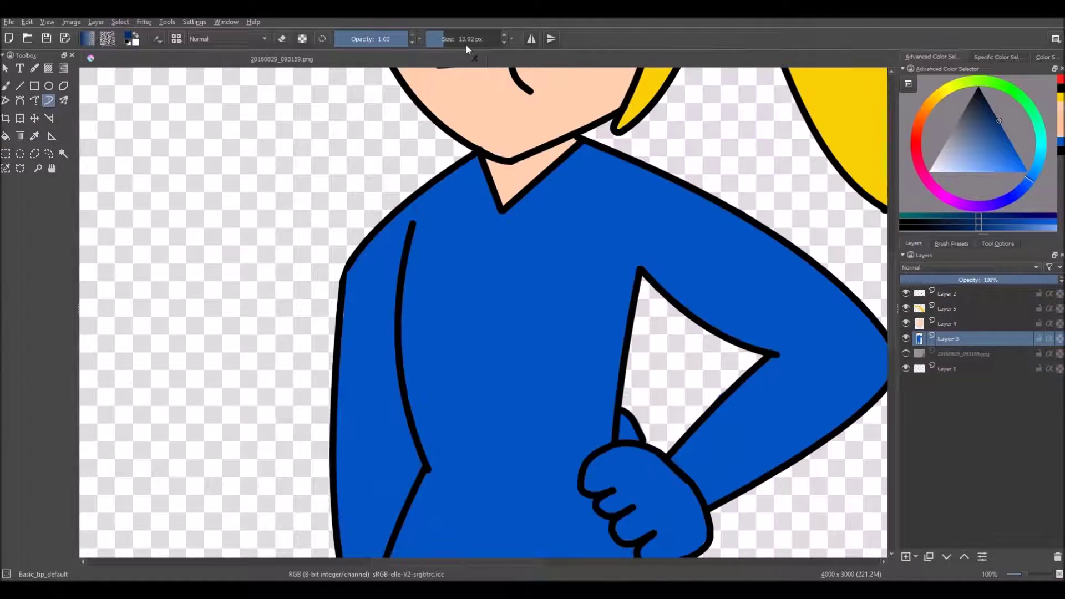
click(453, 40)
scroll(682, 430, down, 2)
scroll(731, 482, up, 4)
scroll(716, 233, down, 3)
scroll(558, 385, up, 2)
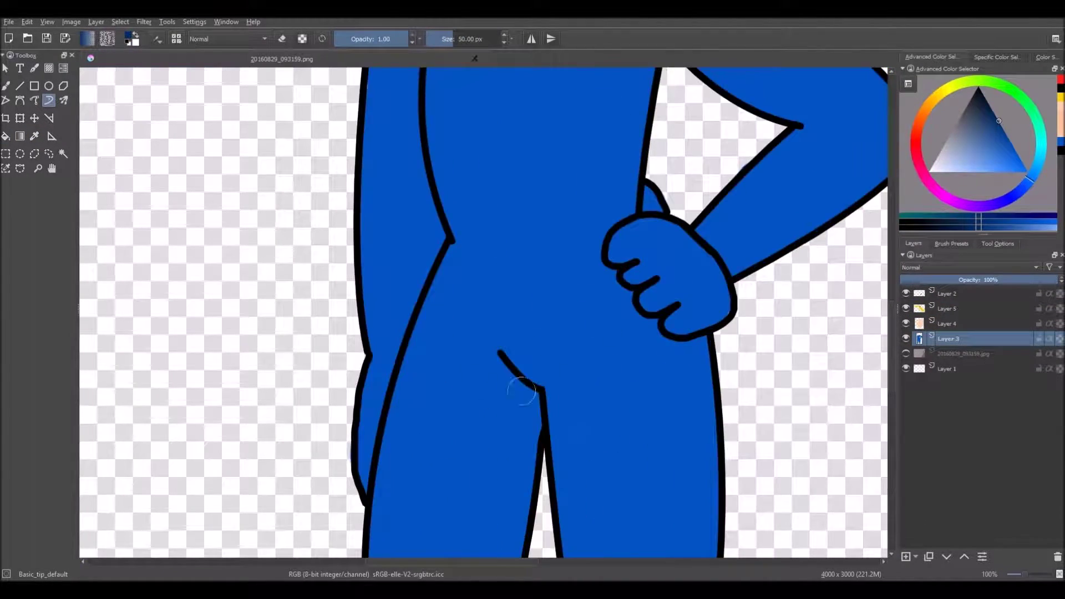
scroll(472, 222, down, 1)
scroll(424, 102, down, 2)
drag(440, 166, 452, 436)
Step: Shade the inner edge of the left-hand leg in dark blue from the crotch down to the shoe
scroll(441, 471, up, 2)
scroll(541, 405, down, 2)
scroll(563, 523, up, 2)
scroll(564, 523, up, 1)
scroll(627, 332, down, 1)
drag(588, 170, 557, 380)
scroll(558, 380, down, 2)
scroll(597, 297, up, 2)
drag(597, 297, 596, 392)
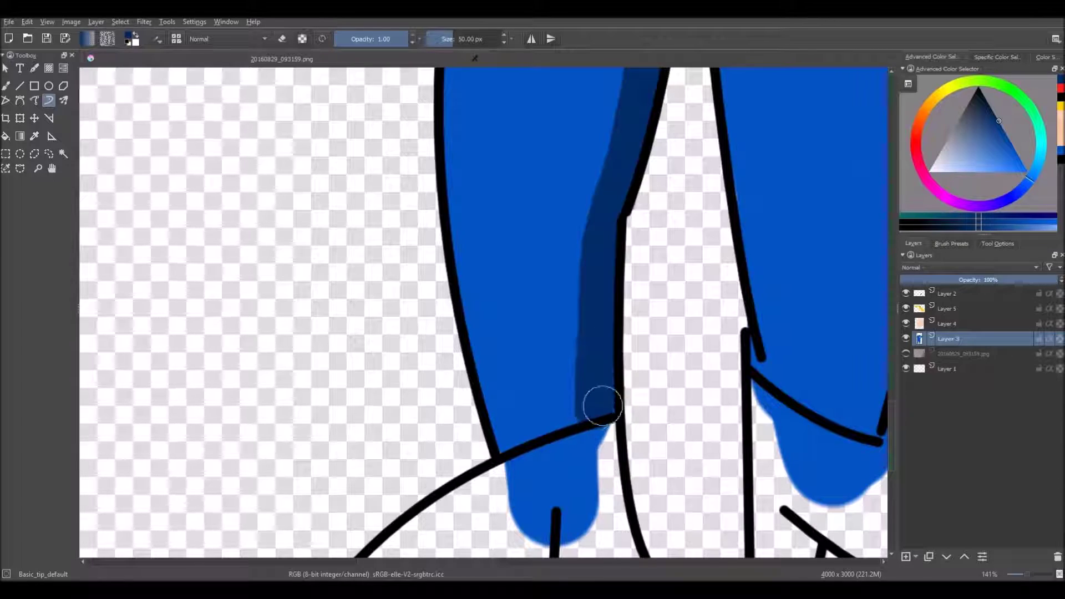
scroll(597, 392, down, 1)
scroll(598, 210, up, 1)
scroll(599, 211, down, 2)
scroll(637, 162, up, 2)
scroll(632, 149, down, 2)
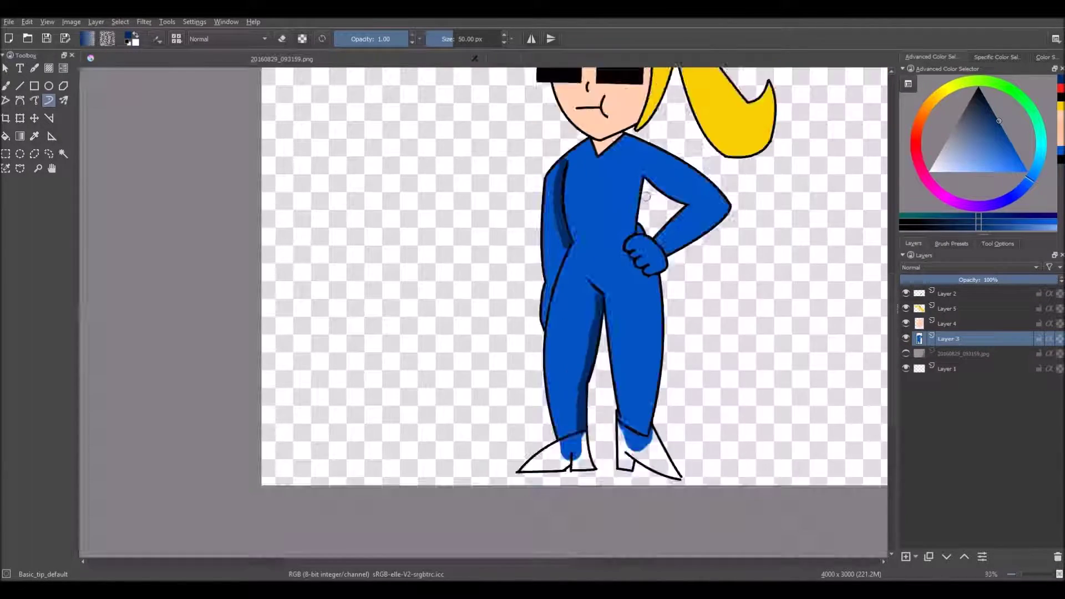
Step: Reduce the brush size to 21.53 px and shade the bent forearm along the edge of the arm gap
scroll(706, 160, up, 3)
drag(632, 221, 520, 341)
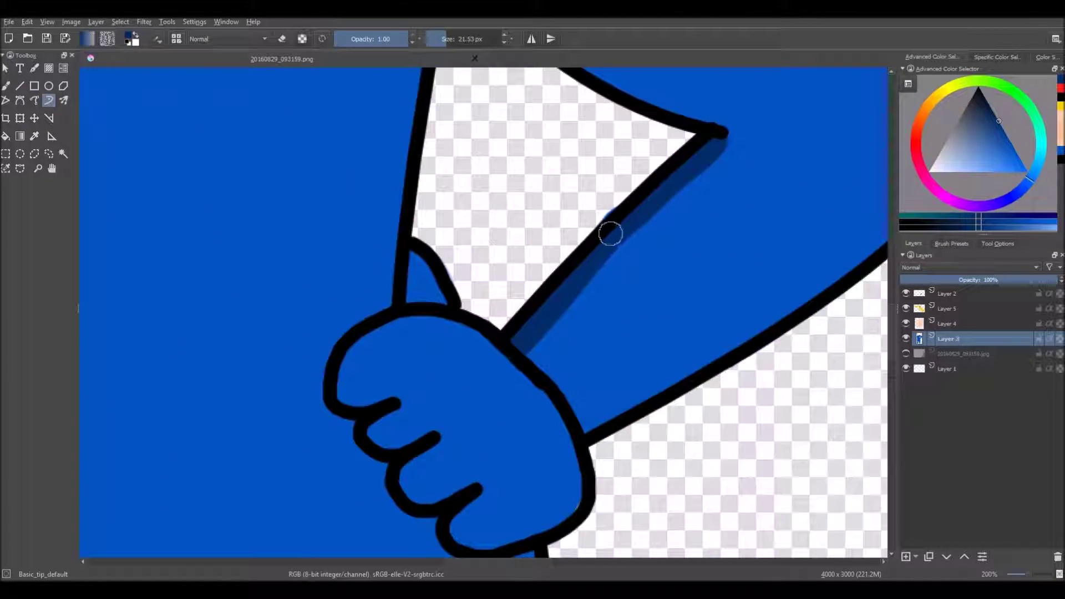
scroll(606, 238, down, 4)
scroll(554, 163, up, 3)
Step: Set the brush size to 36.20 px and paint dark blue shadows over both shoulders beside the collar
shift+drag(453, 159, 461, 159)
scroll(453, 160, up, 2)
drag(521, 125, 372, 226)
mouse_move(373, 226)
mouse_down()
mouse_move(516, 143)
mouse_move(559, 138)
mouse_move(718, 206)
mouse_up()
scroll(516, 143, down, 3)
scroll(588, 132, up, 3)
scroll(537, 133, down, 3)
scroll(540, 128, up, 2)
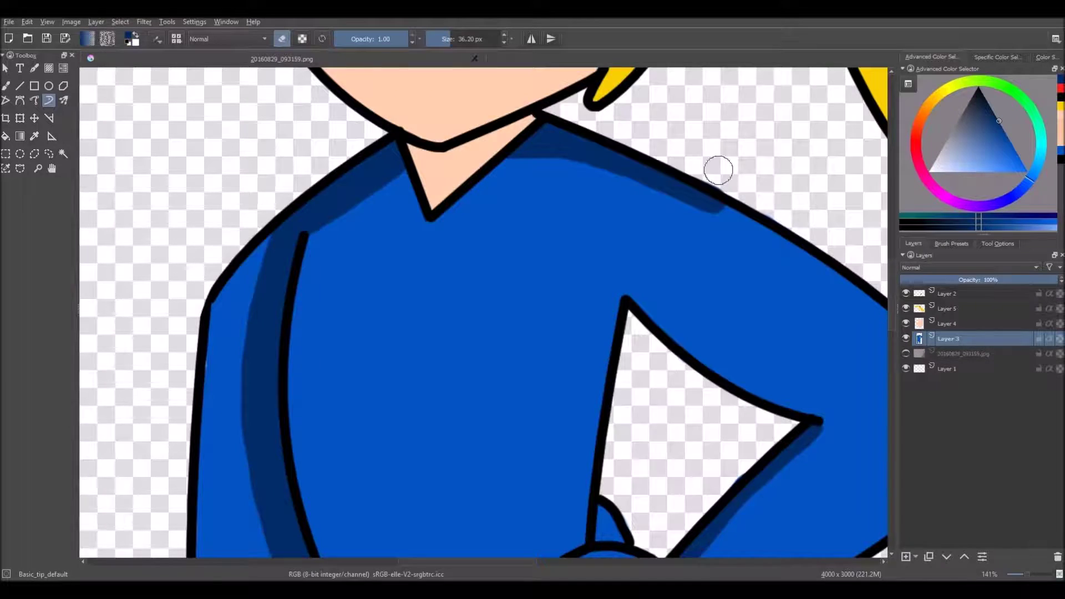
Step: Erase the blunt end of the right-hand shoulder shadow so it tapers along the outline
scroll(732, 181, down, 2)
scroll(629, 162, up, 1)
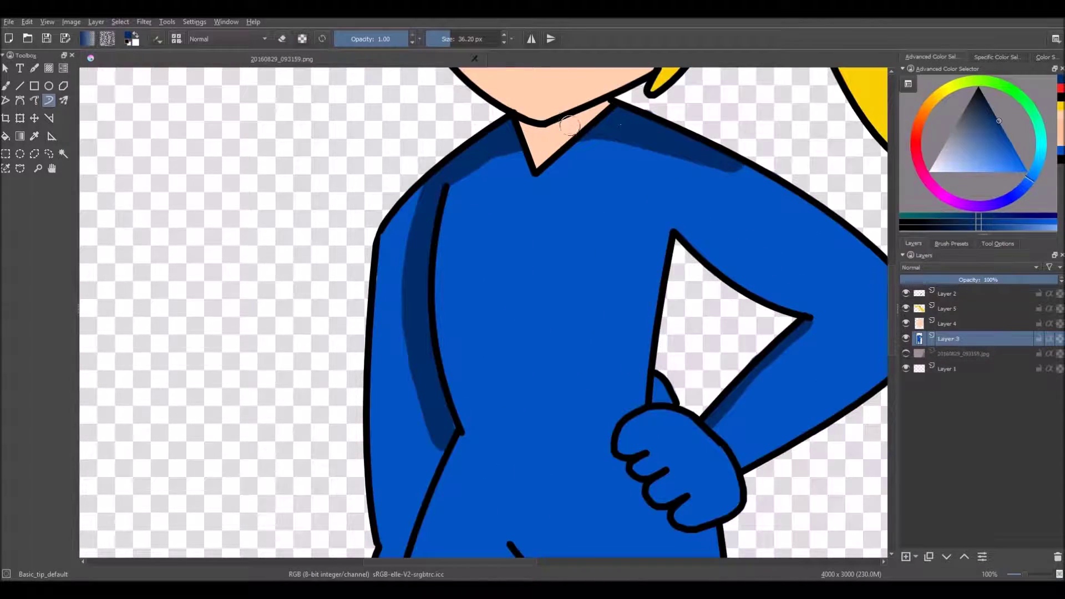
scroll(564, 123, down, 4)
scroll(602, 132, up, 4)
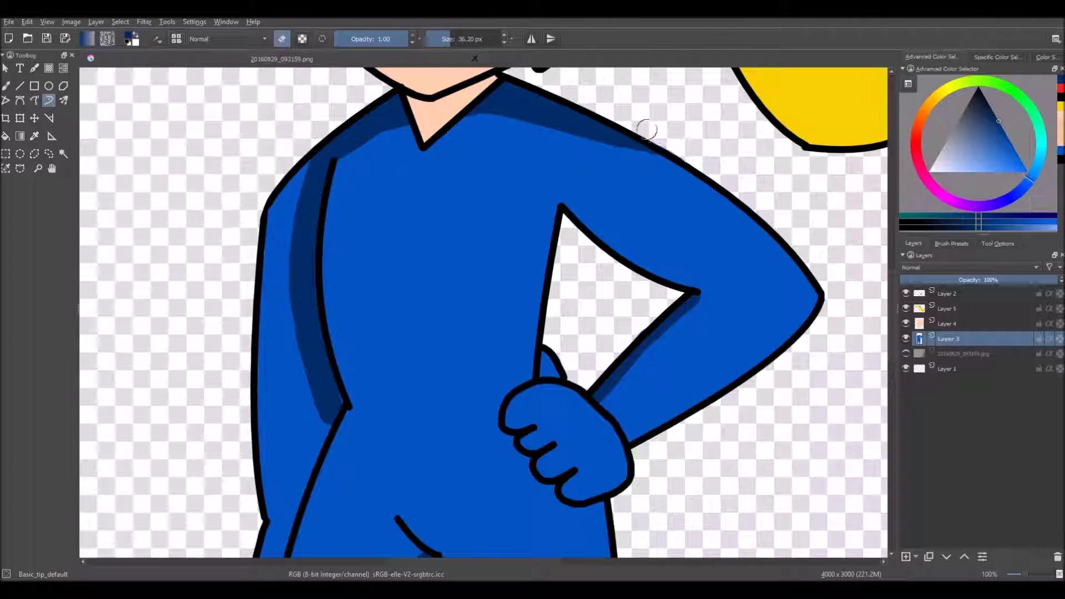
scroll(652, 132, down, 3)
scroll(809, 262, up, 3)
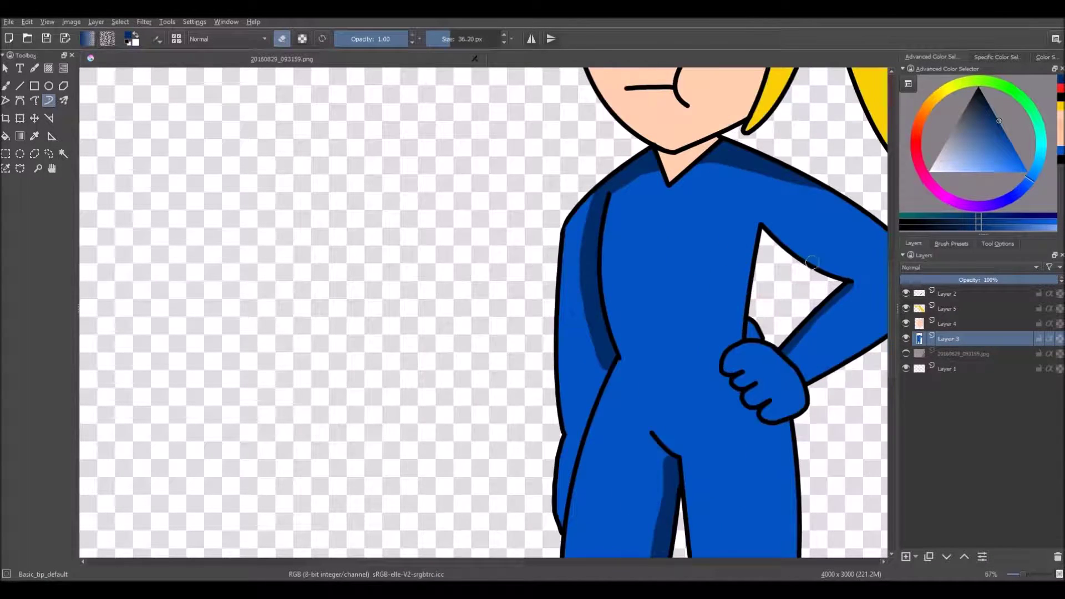
Step: Turn off erasing and shade the torso edge beside the arm gap down to the fist in dark blue
scroll(810, 262, up, 1)
click(281, 39)
scroll(742, 244, up, 1)
drag(723, 183, 680, 442)
scroll(695, 265, down, 5)
scroll(628, 288, up, 2)
Step: Sample the suit blue and paint over the dark overspill on the fist at the hip
ctrl+click(400, 135)
scroll(435, 118, up, 3)
drag(596, 186, 569, 419)
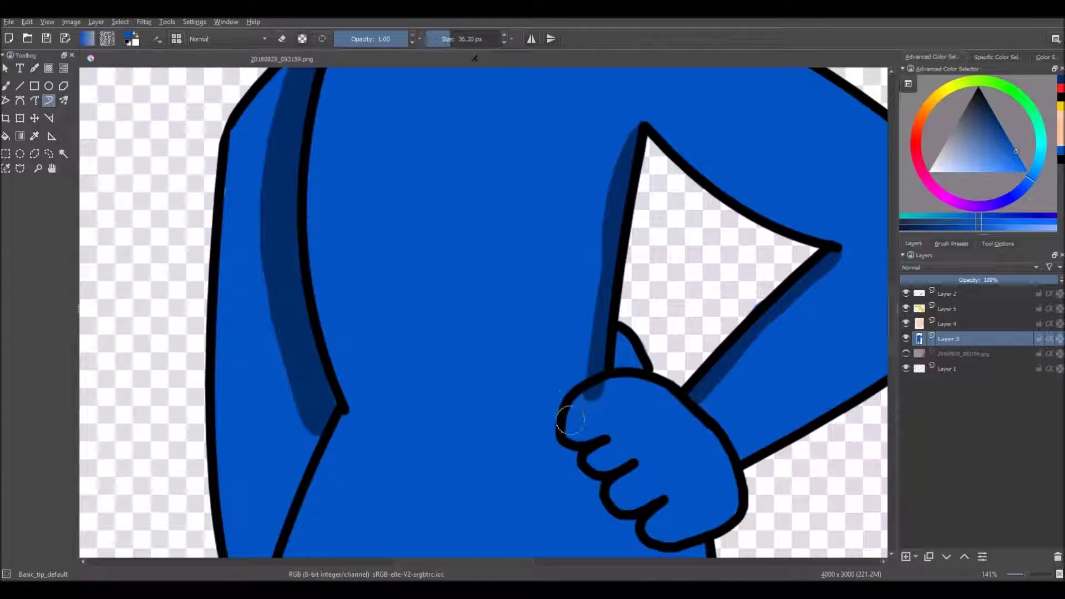
scroll(587, 392, down, 4)
scroll(663, 294, up, 3)
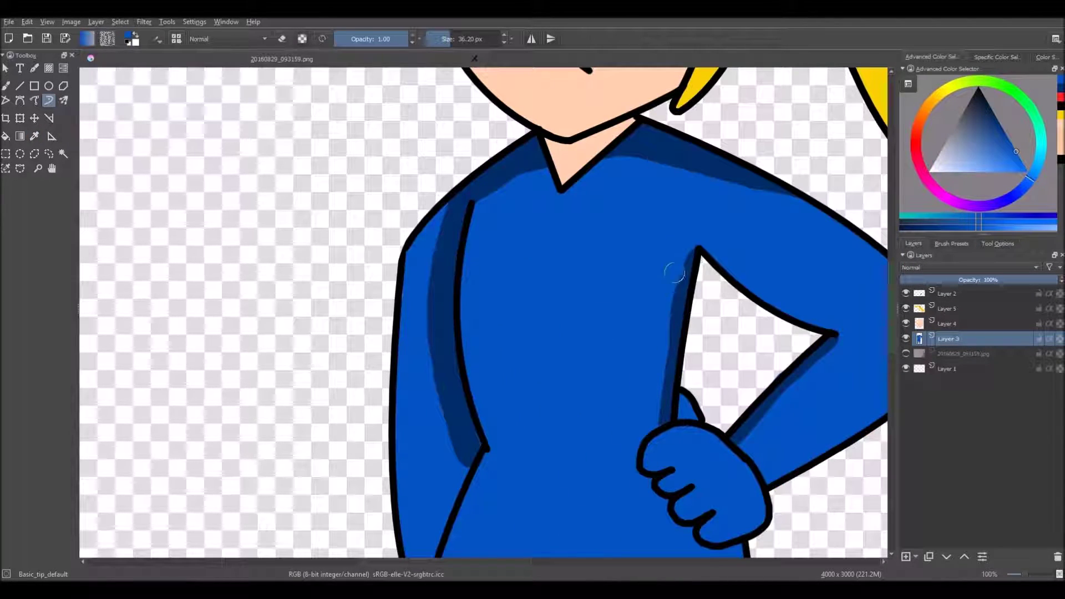
Step: Examine the suit shading on the torso, hips and legs both close up and on the whole figure
scroll(674, 261, down, 4)
scroll(599, 423, up, 5)
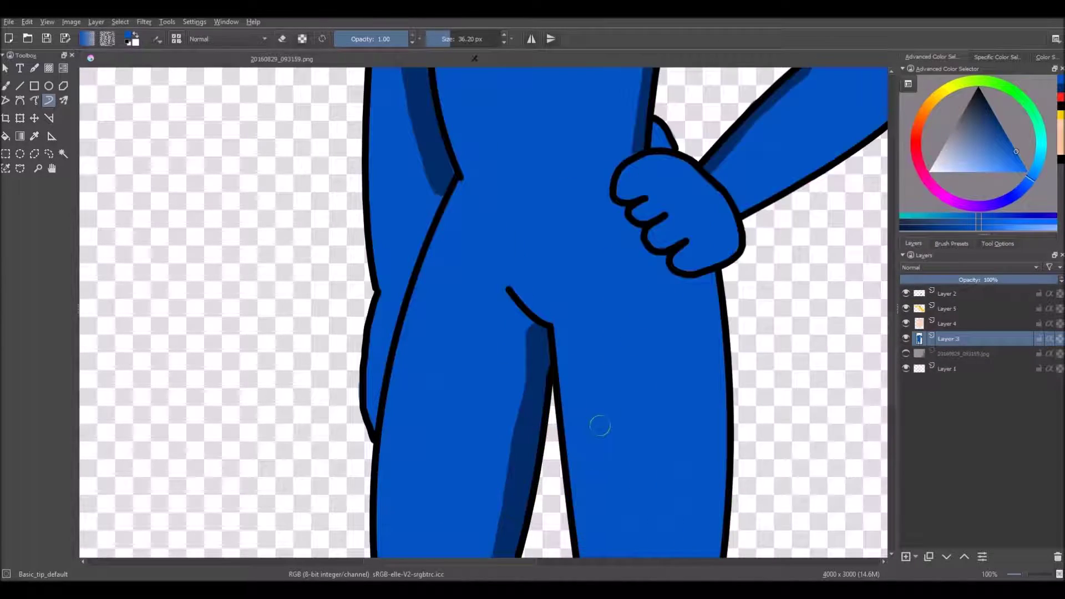
scroll(609, 469, down, 3)
scroll(609, 469, up, 4)
scroll(553, 111, down, 4)
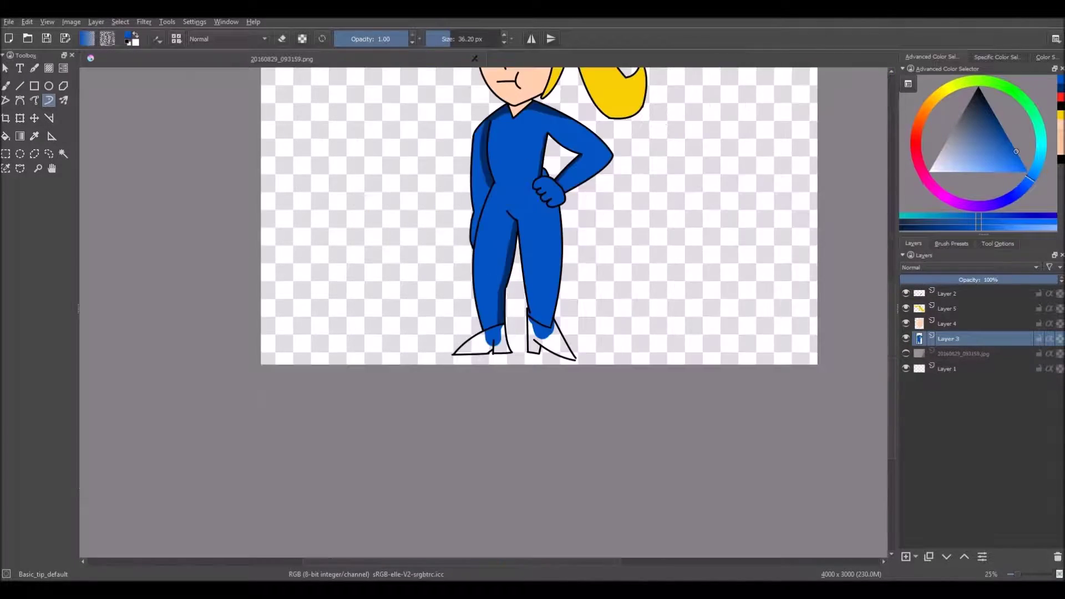
scroll(425, 127, up, 4)
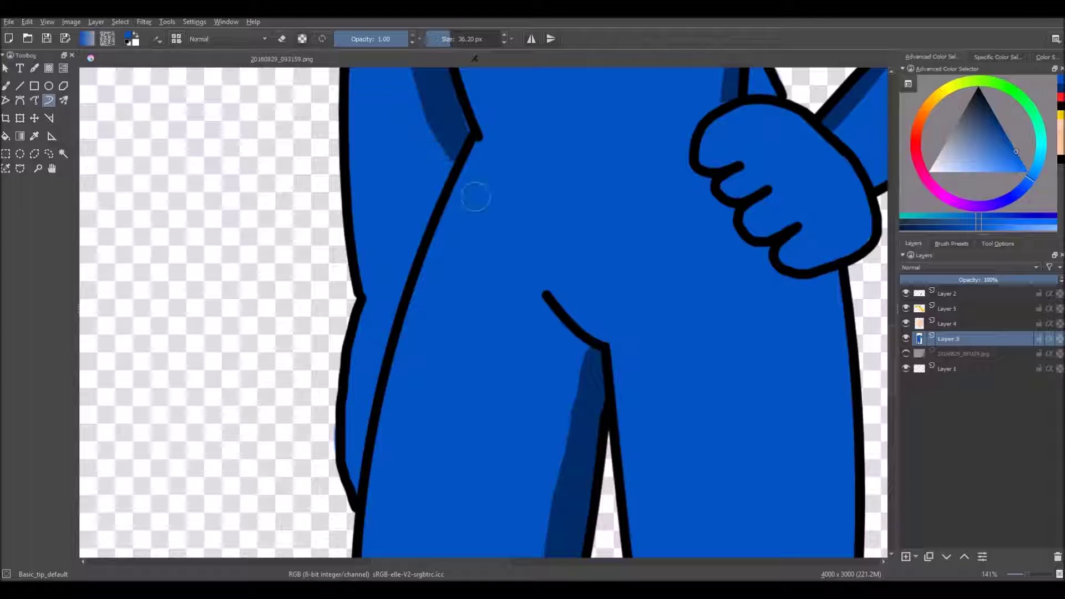
scroll(482, 193, down, 4)
scroll(531, 119, up, 3)
scroll(413, 211, down, 2)
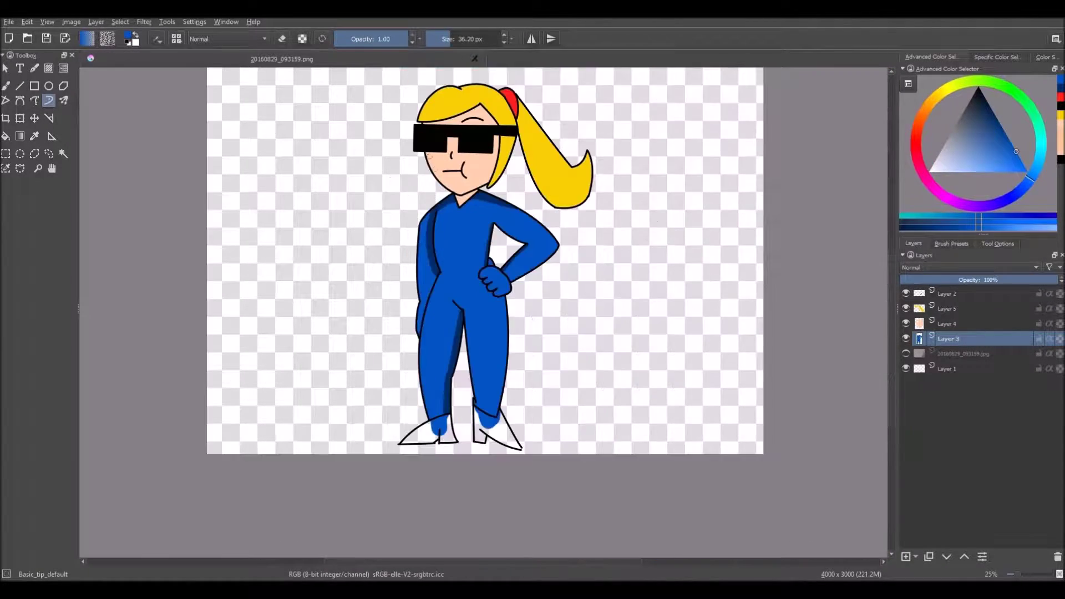
Step: Sample the skin colour, choose a darker peach, and shade the neck beneath the chin on Layer 4
scroll(452, 138, up, 4)
click(34, 135)
click(527, 244)
click(943, 323)
click(972, 167)
drag(971, 167, 974, 168)
scroll(416, 226, up, 2)
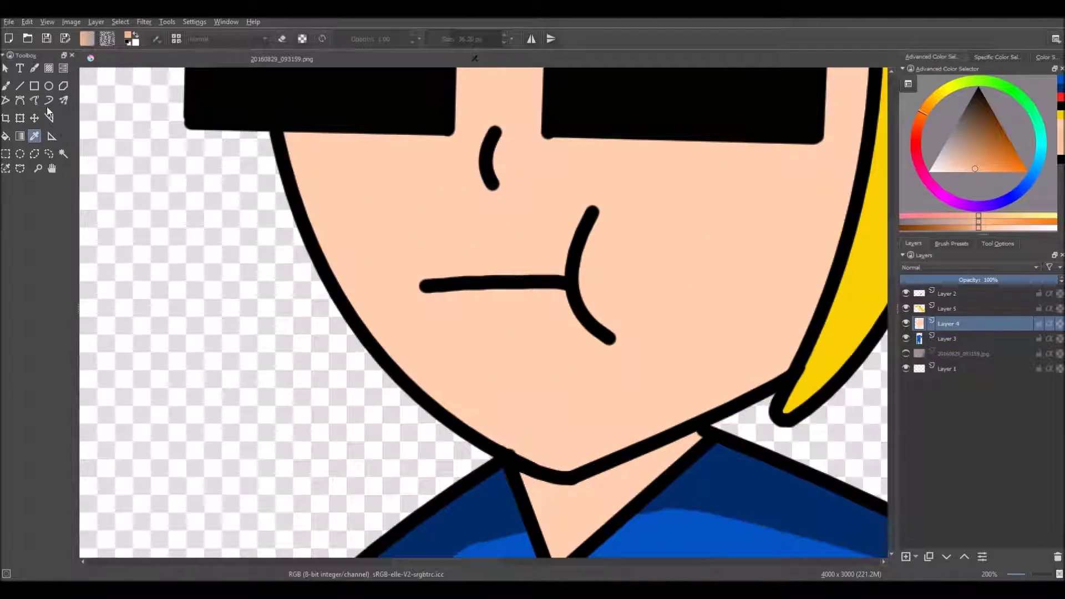
click(49, 100)
scroll(488, 391, down, 2)
scroll(526, 456, up, 2)
mouse_move(500, 404)
mouse_down()
mouse_move(551, 431)
mouse_move(649, 377)
mouse_up()
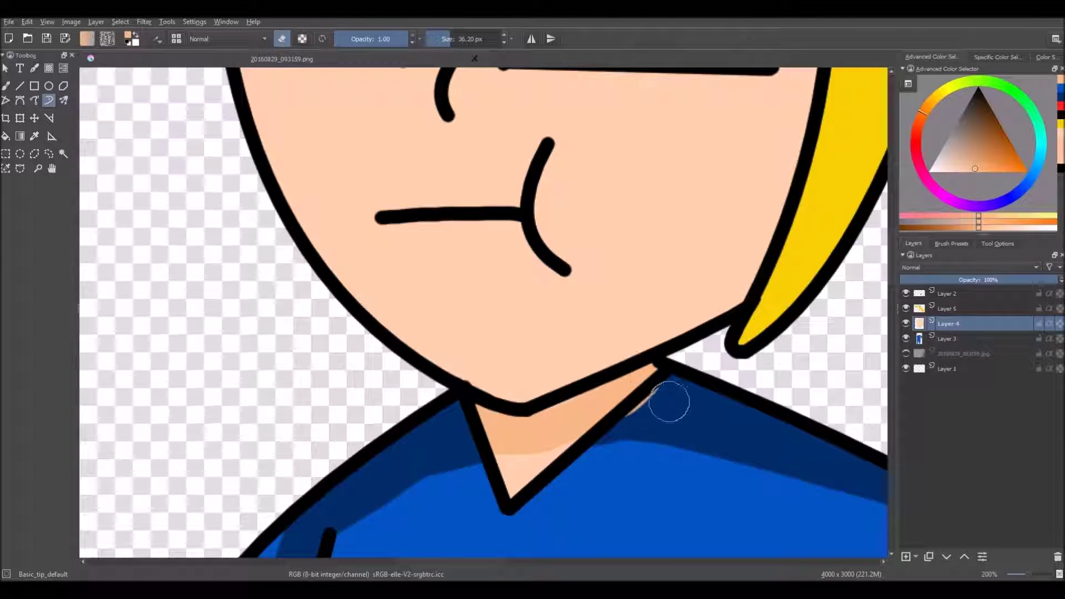
Step: Erase the dark peach overspill from the suit collar beside the neck
scroll(669, 402, down, 3)
scroll(466, 183, down, 1)
scroll(716, 383, up, 2)
scroll(682, 161, down, 2)
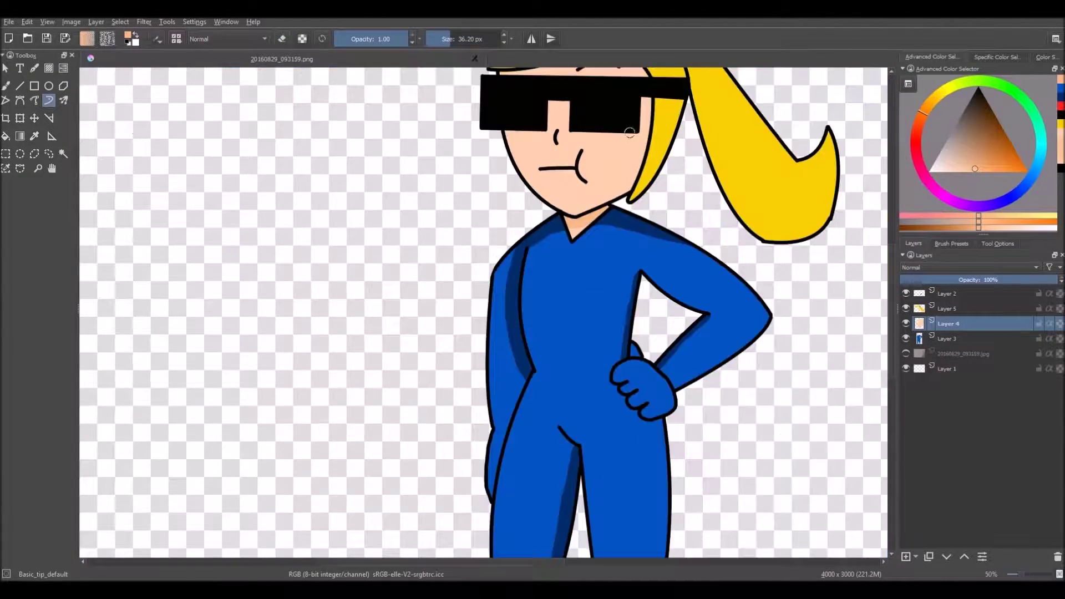
Step: Paint a dark peach shadow along the jaw and up the cheek beside the hair
scroll(614, 134, up, 3)
mouse_move(480, 226)
mouse_down()
mouse_move(605, 252)
mouse_move(673, 207)
mouse_move(394, 193)
mouse_up()
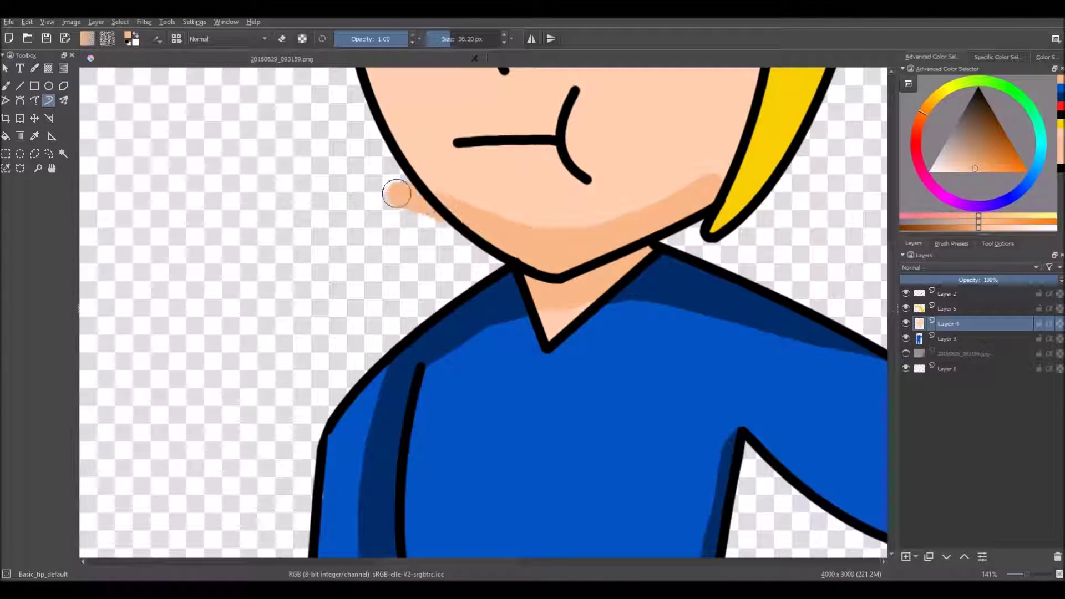
scroll(483, 364, down, 2)
scroll(617, 162, up, 1)
drag(615, 171, 598, 277)
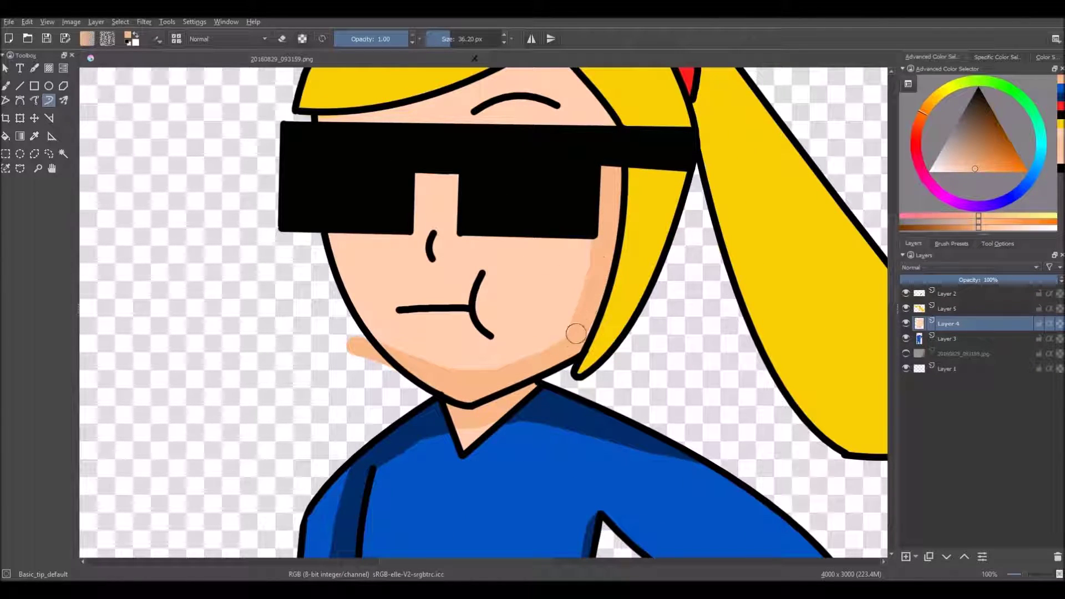
Step: Erase the dark peach overspill outside the front of the jaw
scroll(578, 327, down, 2)
scroll(514, 247, up, 2)
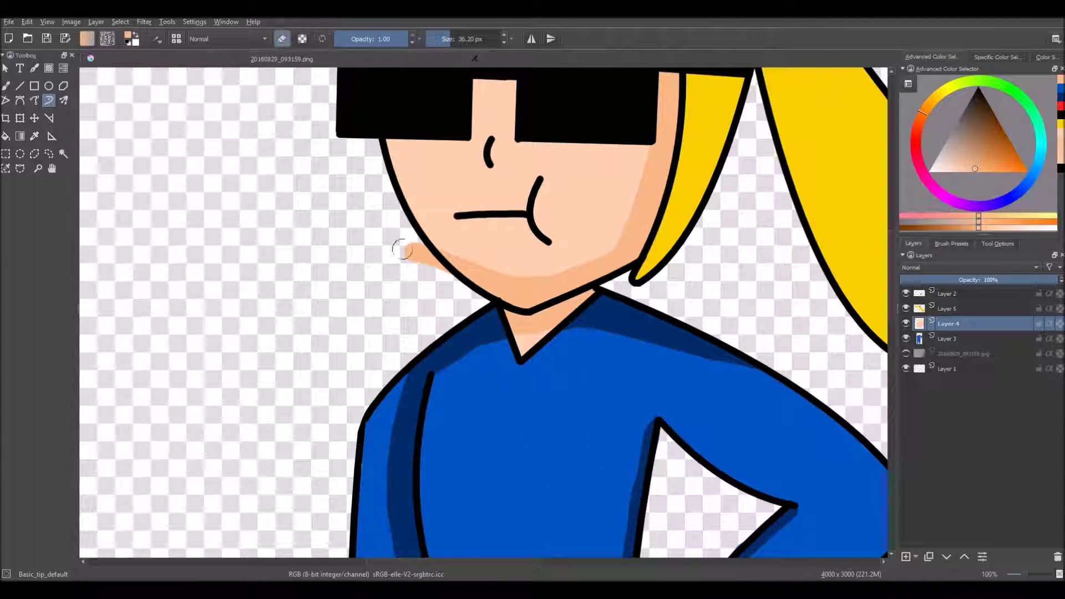
scroll(441, 282, down, 3)
scroll(602, 87, up, 3)
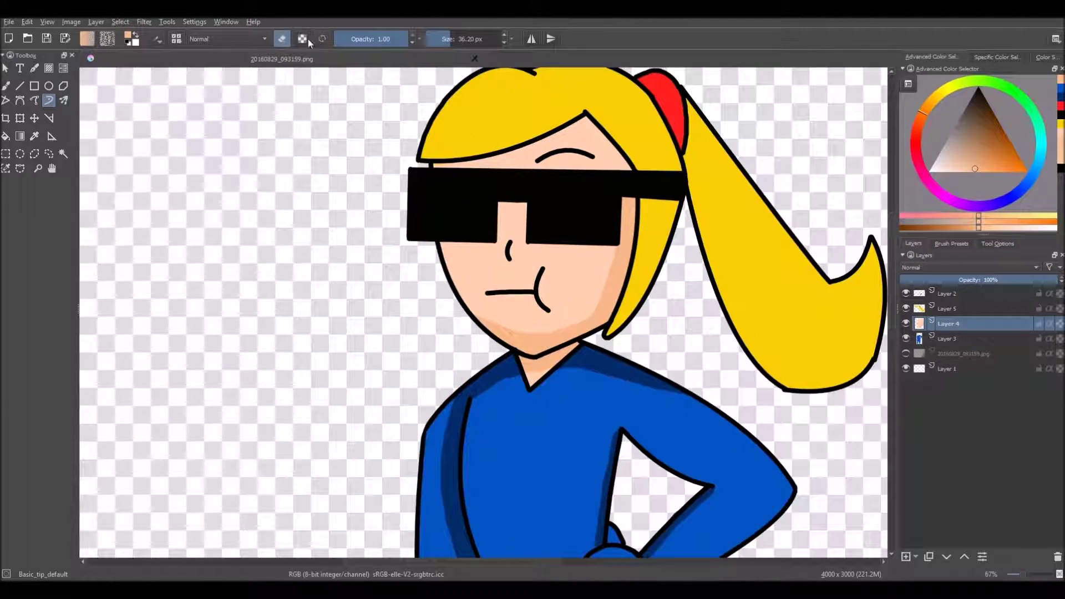
Step: Shade the forehead in dark peach along the underside of the fringe
scroll(603, 86, up, 1)
drag(590, 94, 644, 161)
mouse_move(620, 125)
mouse_down()
mouse_move(585, 114)
mouse_move(460, 171)
mouse_move(277, 195)
mouse_up()
scroll(425, 224, down, 5)
scroll(425, 224, up, 7)
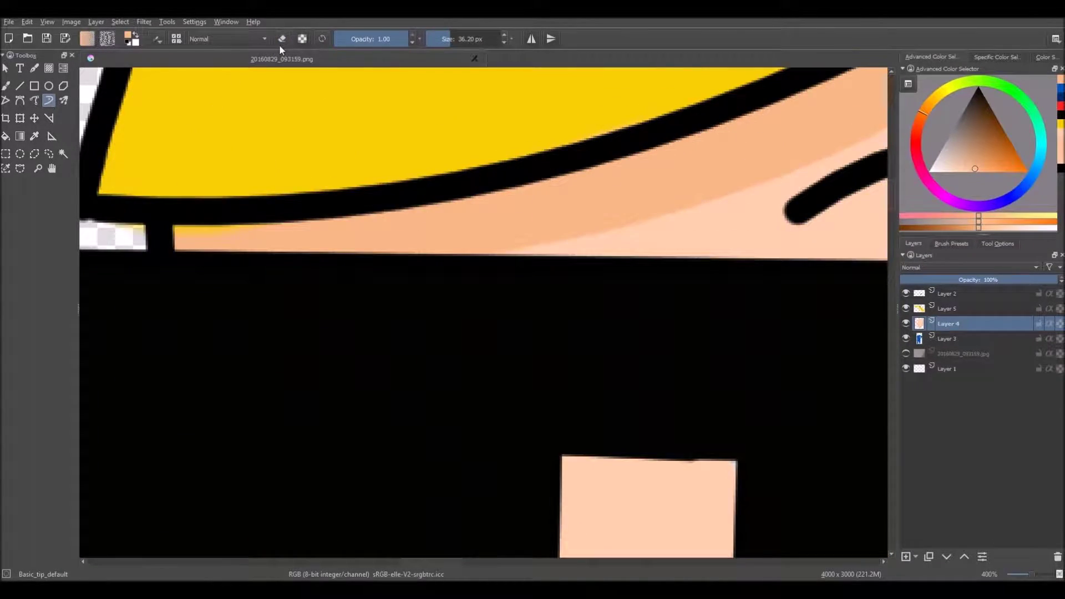
Step: Erase the yellow overspill between the fringe and the glasses on Layer 5
key(e)
key(Page_Up)
scroll(832, 190, down, 3)
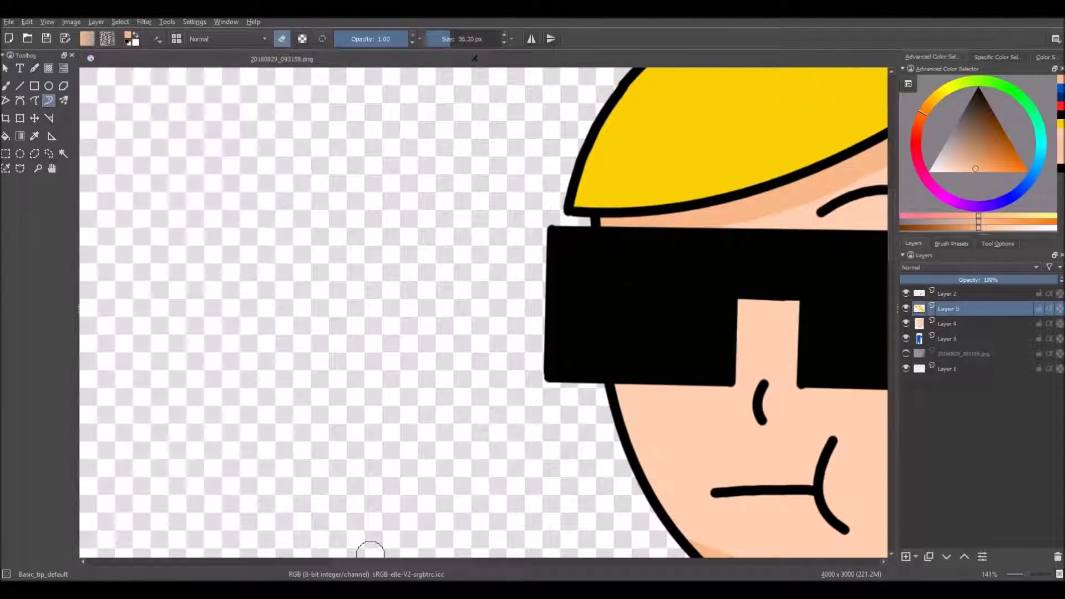
drag(831, 333, 357, 380)
scroll(501, 378, up, 1)
scroll(546, 234, down, 5)
scroll(665, 239, up, 1)
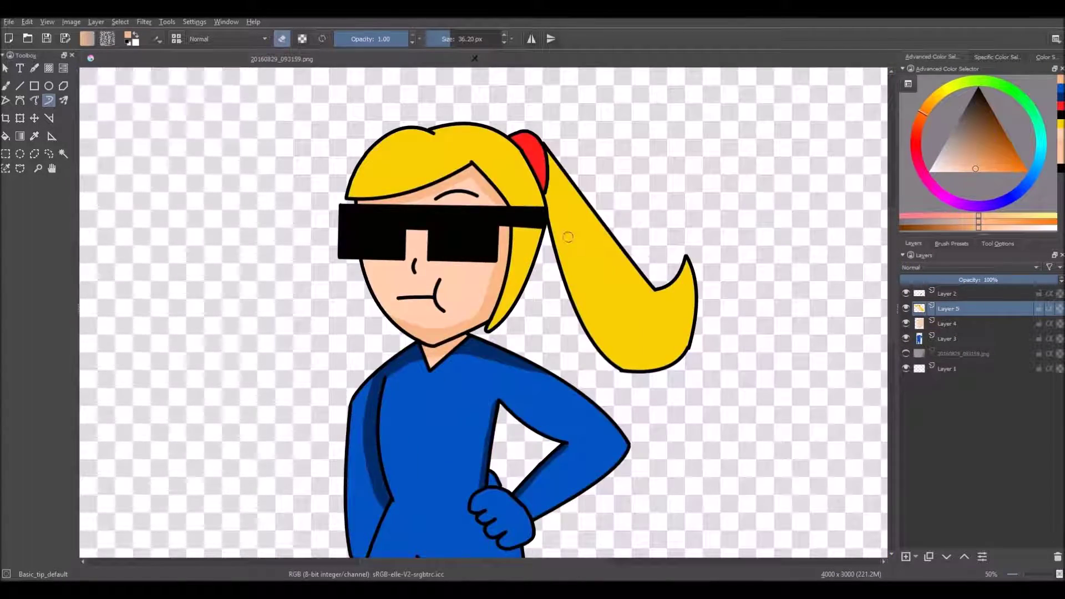
Step: Sample the dark shadow blue and fill the small part of the hand behind the fist on Layer 3
scroll(609, 259, down, 2)
scroll(546, 374, up, 1)
drag(699, 423, 699, 347)
scroll(567, 307, up, 3)
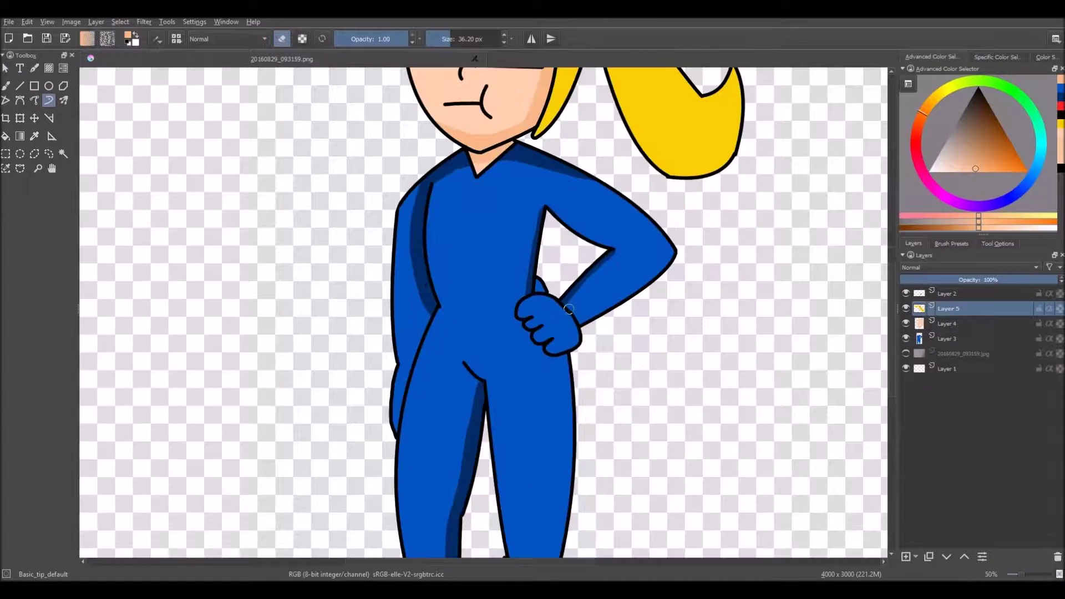
click(35, 136)
click(272, 194)
click(50, 101)
click(948, 338)
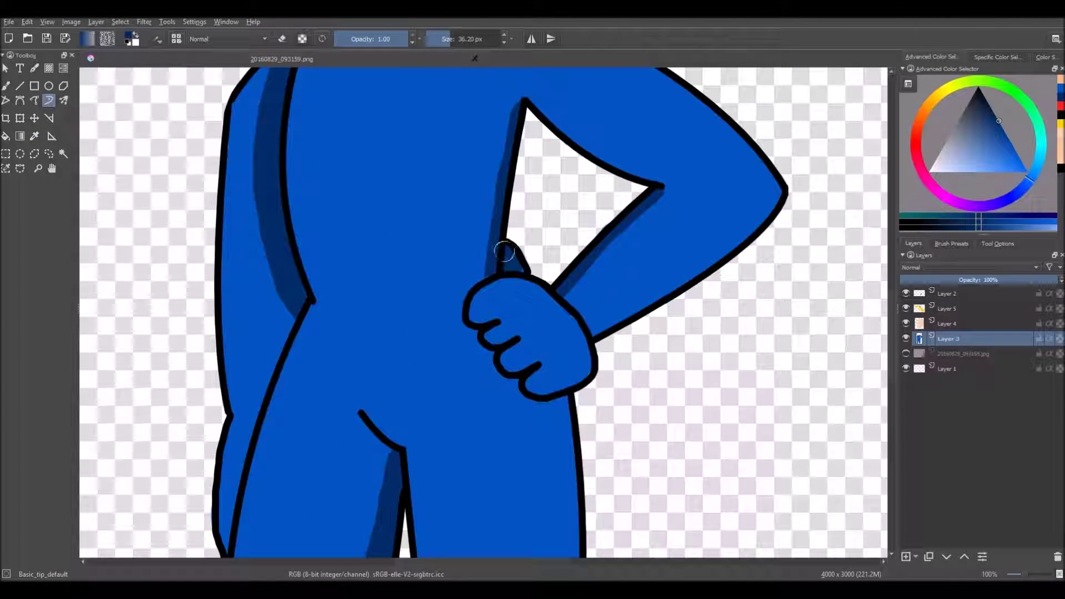
Step: Shade the hanging arm and hand along the hip line in dark blue, and sample the suit blue to cover the overspill
scroll(505, 252, down, 3)
scroll(483, 140, up, 5)
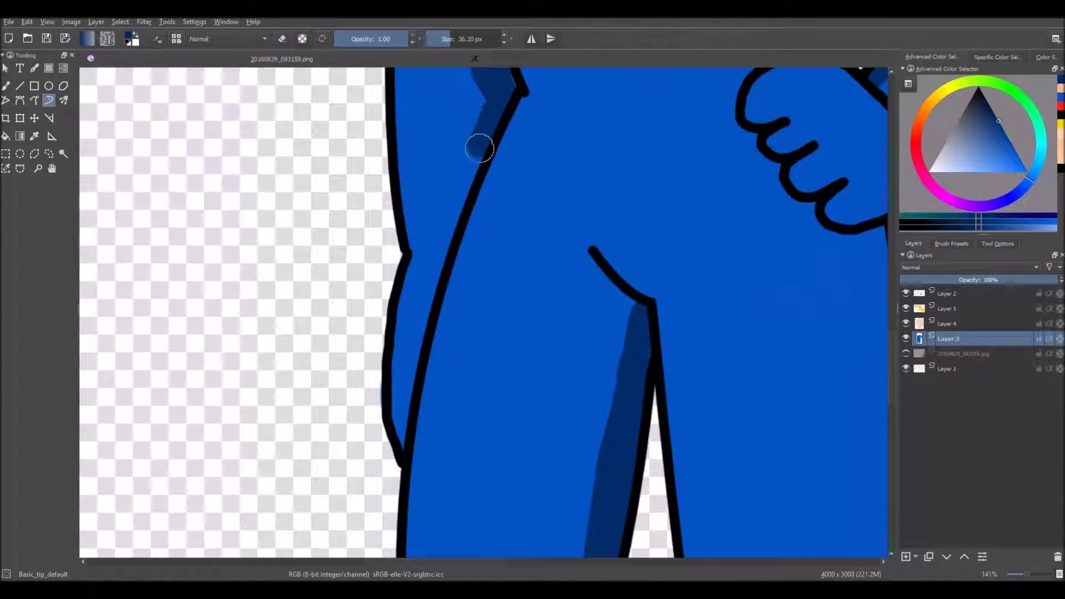
drag(484, 139, 411, 395)
click(36, 136)
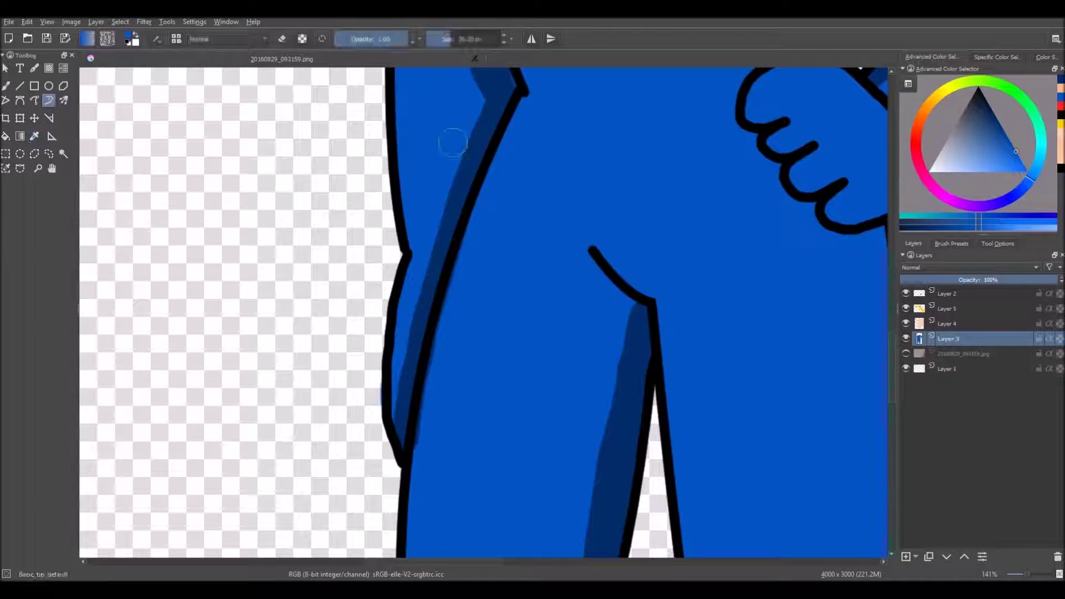
scroll(435, 411, down, 5)
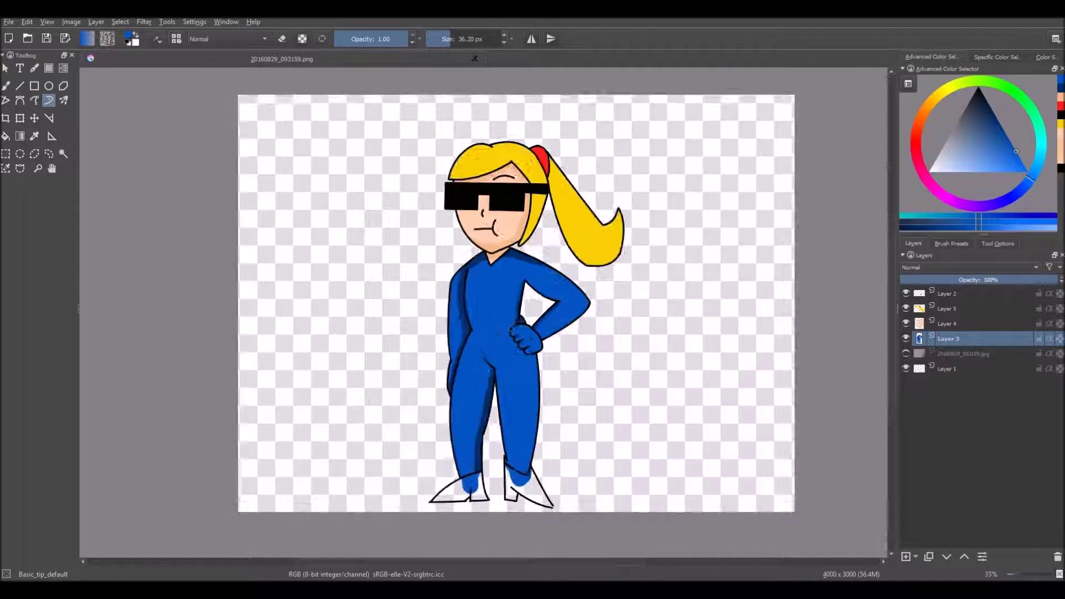
Step: Draw a black 16.70 px straight line on Layer 2 extending the right-hand shoe's inner edge up to the leg outline
scroll(472, 299, up, 6)
scroll(469, 307, down, 5)
scroll(512, 463, up, 5)
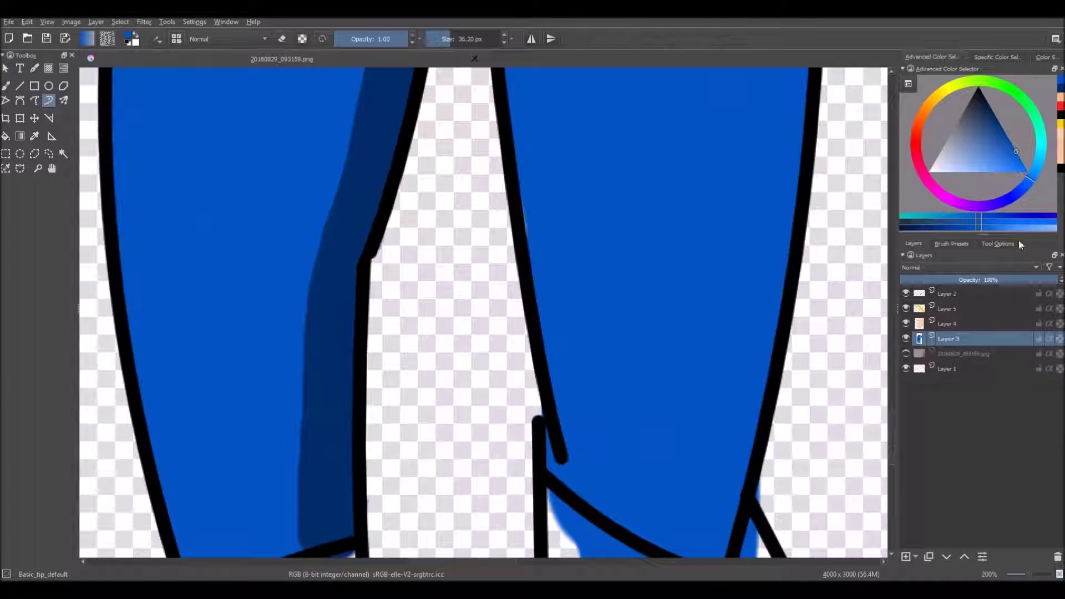
click(998, 294)
key(d)
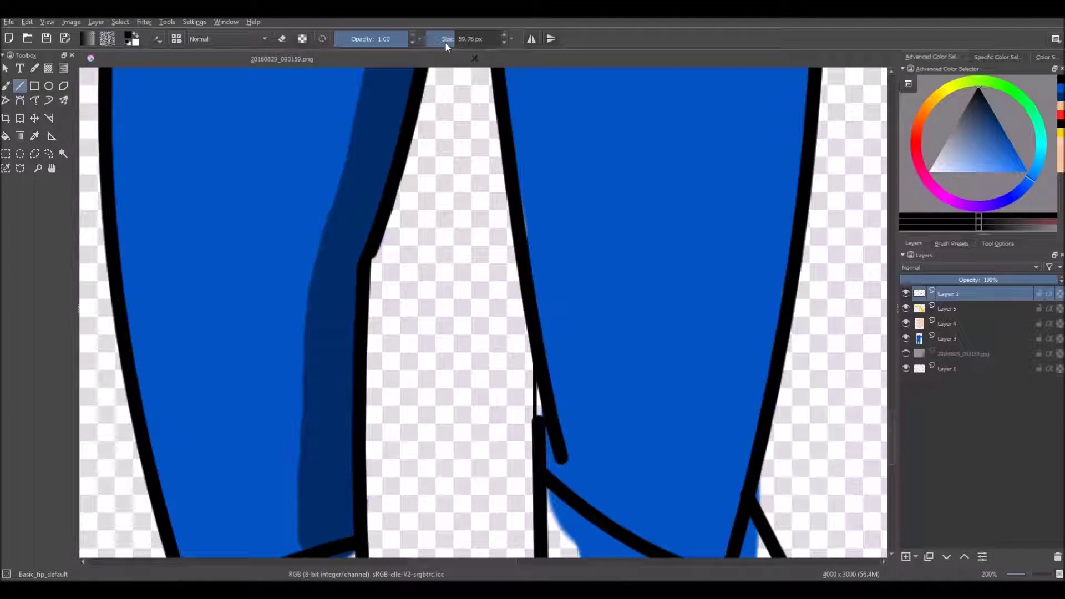
drag(538, 426, 540, 458)
scroll(494, 302, down, 2)
scroll(482, 307, up, 1)
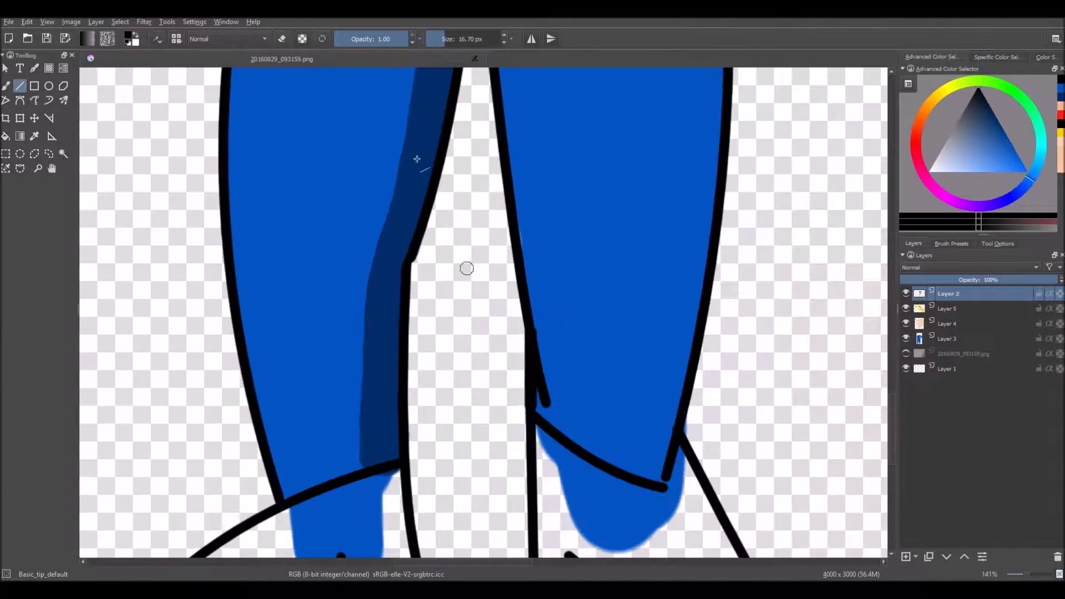
Step: Erase the stray end of the leg outline protruding inside the right-hand ankle on Layer 2
key(e)
scroll(551, 377, up, 2)
drag(540, 319, 544, 448)
scroll(533, 415, down, 4)
scroll(590, 338, up, 4)
scroll(261, 205, down, 4)
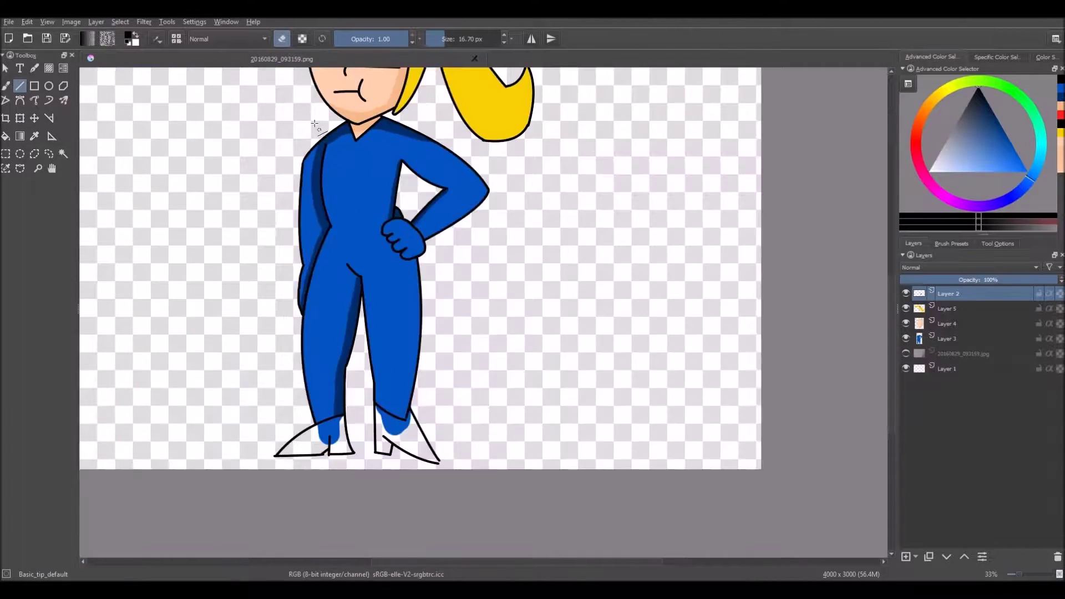
Step: Turn off erasing for the 16.70 px line tool and choose a light grey for the glasses' reflections
scroll(359, 212, up, 3)
key(e)
scroll(332, 422, down, 1)
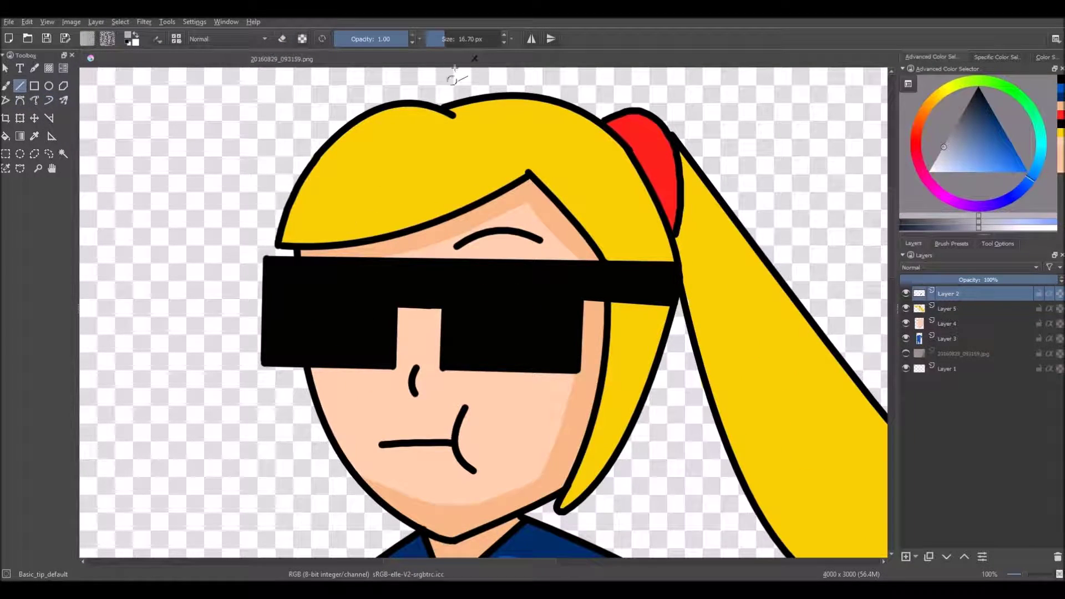
drag(320, 343, 317, 345)
drag(526, 276, 500, 346)
scroll(502, 344, down, 3)
scroll(580, 321, up, 2)
key(ctrl+z)
key(ctrl+z)
Step: Draw one slanted light-grey 47.00 px straight reflection line across each lens of the black glasses on Layer 2
drag(557, 278, 541, 326)
drag(684, 284, 663, 338)
scroll(674, 307, up, 1)
key(ctrl+z)
drag(685, 260, 661, 339)
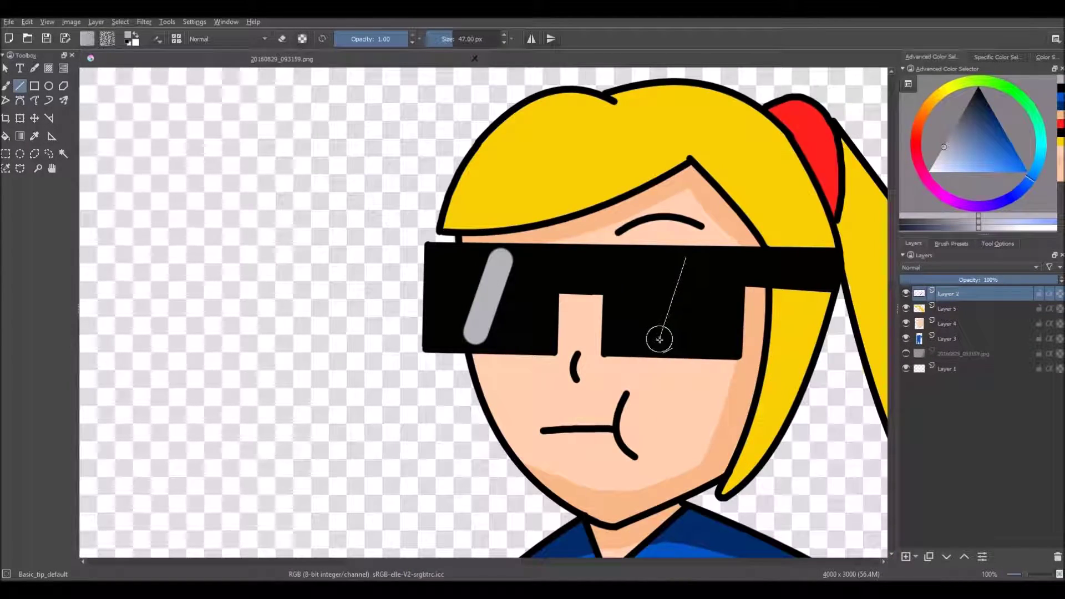
scroll(661, 332, down, 1)
key(ctrl+z)
drag(679, 285, 656, 344)
key(ctrl+z)
scroll(673, 298, down, 1)
scroll(693, 344, down, 1)
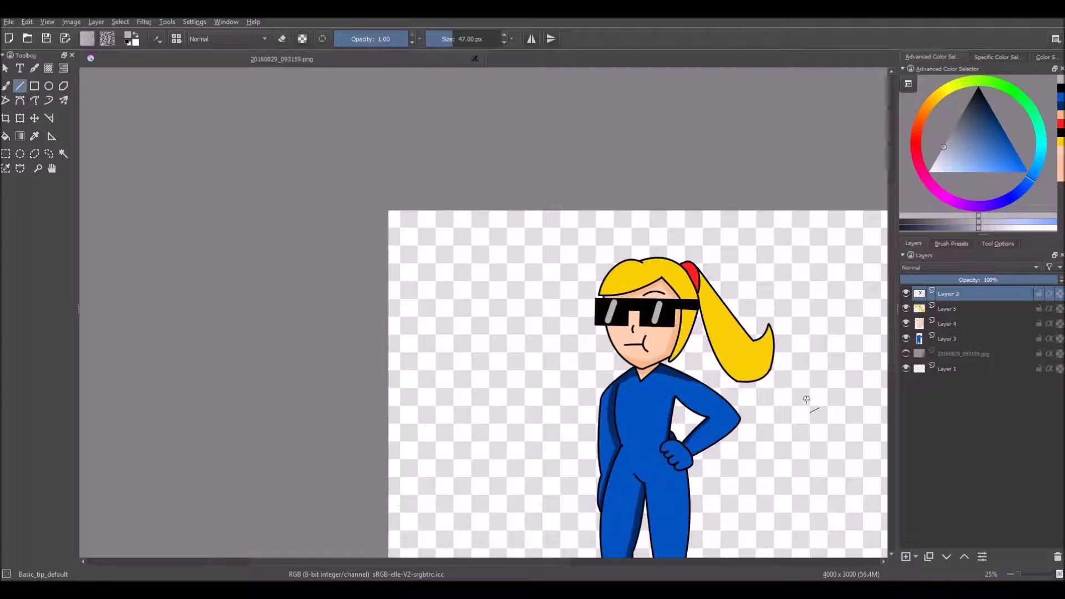
Step: Choose near-black and fill both shoes, including the heels, on Layer 3 with a 47.00 px brush
scroll(500, 503, up, 2)
click(980, 90)
scroll(559, 407, up, 1)
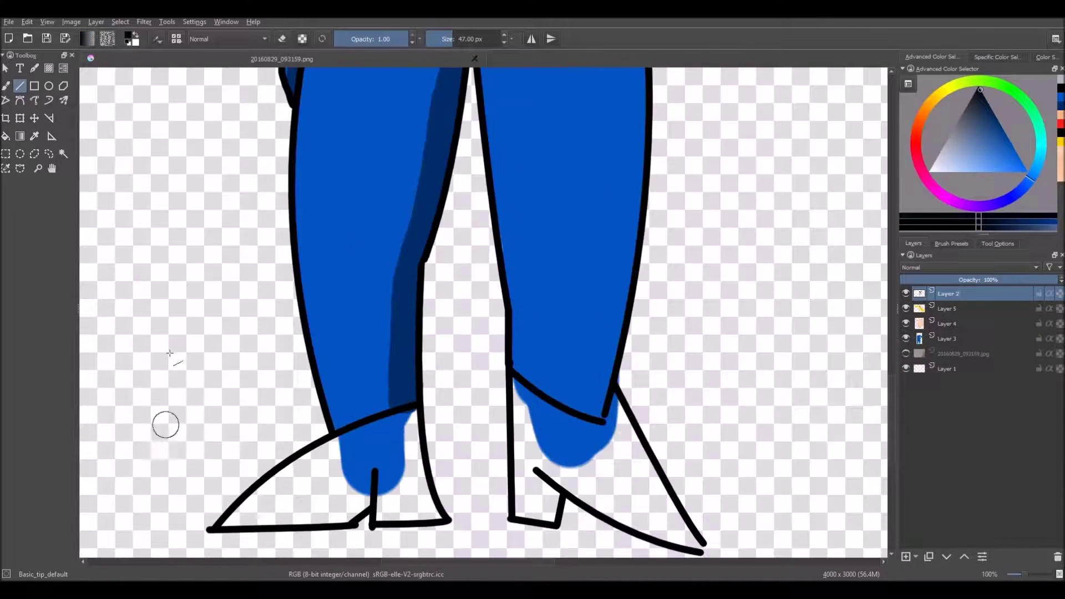
click(941, 342)
mouse_move(248, 524)
mouse_down()
mouse_move(286, 477)
mouse_move(409, 419)
mouse_move(420, 493)
mouse_move(391, 440)
mouse_move(265, 515)
mouse_move(355, 504)
mouse_move(381, 484)
mouse_up()
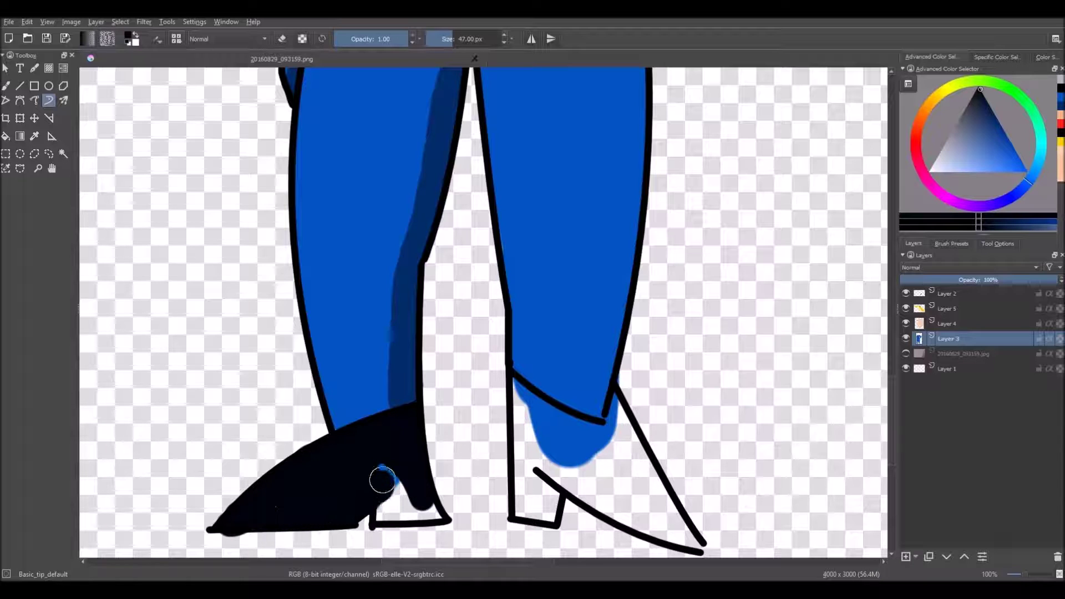
mouse_move(514, 386)
mouse_down()
mouse_move(523, 507)
mouse_move(546, 491)
mouse_move(533, 411)
mouse_move(612, 425)
mouse_move(623, 463)
mouse_move(536, 402)
mouse_move(562, 472)
mouse_move(600, 476)
mouse_up()
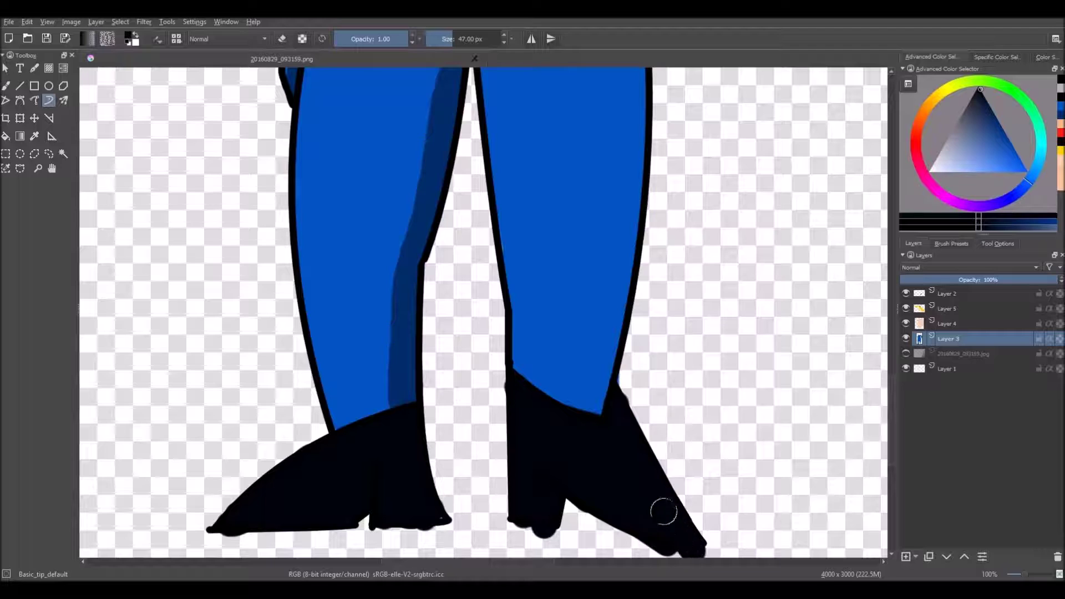
Step: Erase the black overspill outside the outlines of both shoes on Layer 3
drag(760, 317, 906, 347)
drag(310, 191, 310, 48)
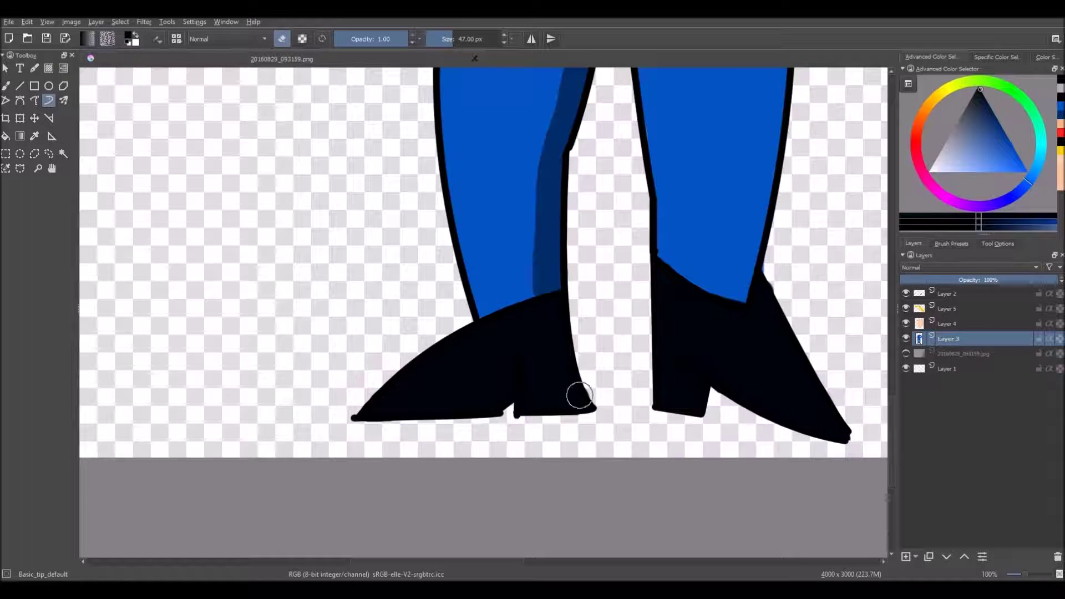
scroll(803, 300, down, 5)
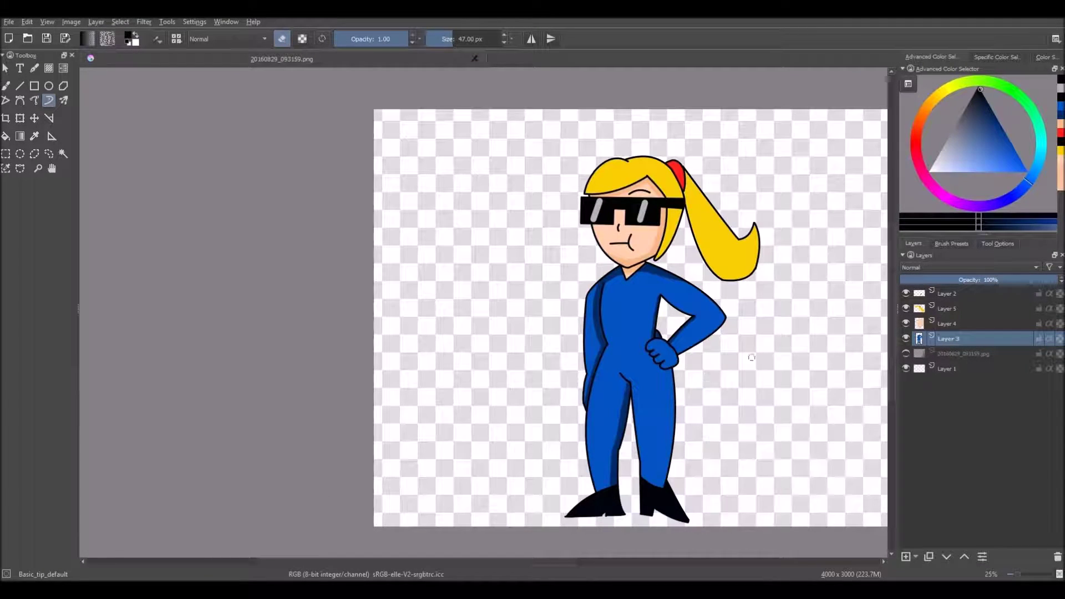
Step: Add a short black 10.36 px curve to the nose's lower end and a second eyebrow just above the glasses on Layer 2
scroll(650, 230, up, 7)
click(946, 293)
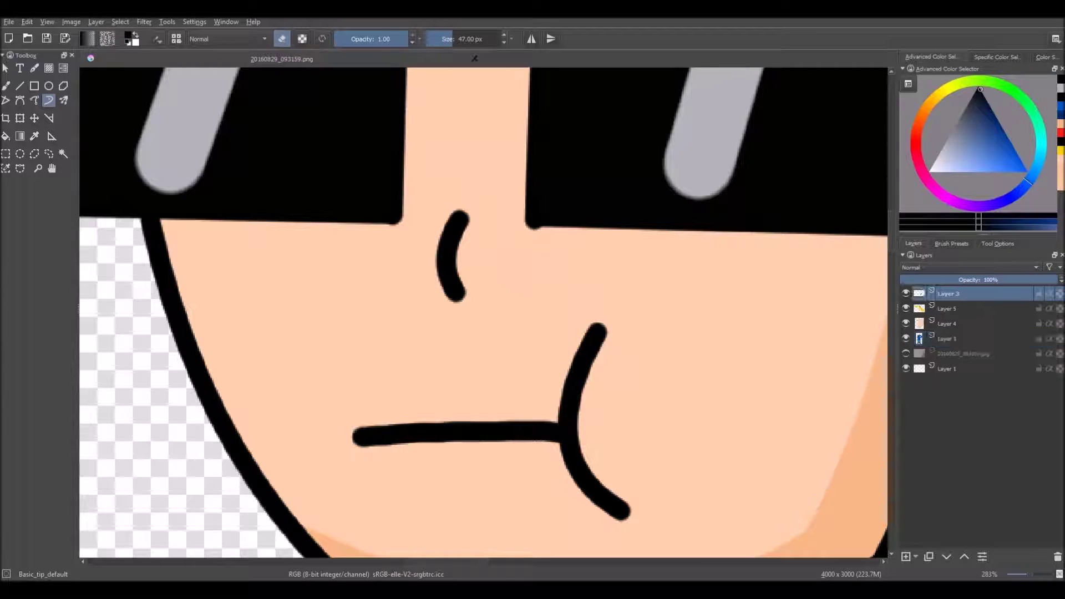
scroll(738, 319, down, 6)
drag(711, 316, 576, 316)
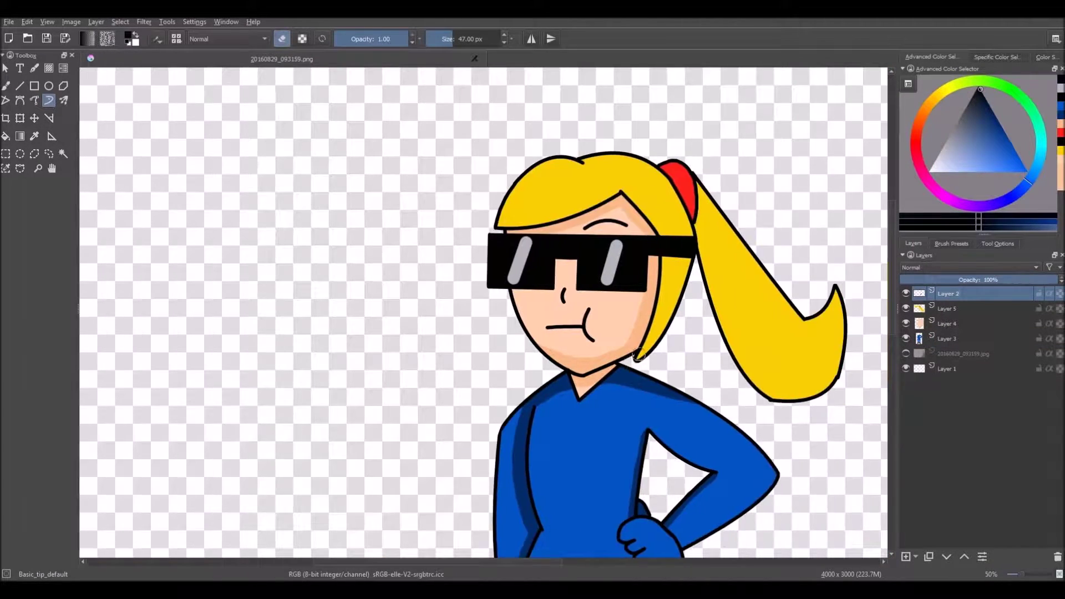
scroll(577, 316, up, 7)
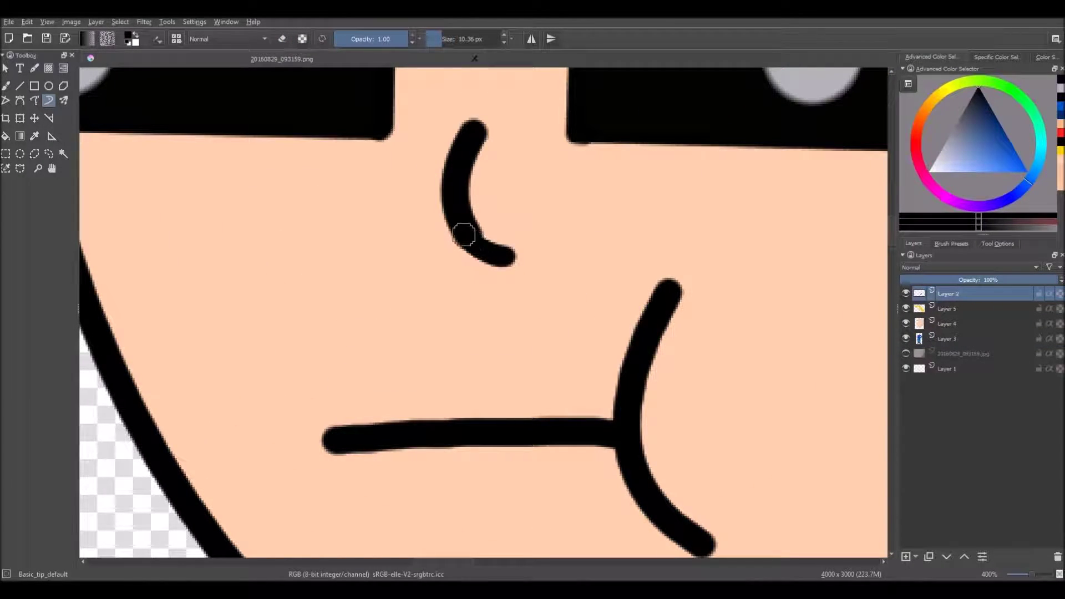
scroll(465, 237, down, 6)
scroll(465, 236, up, 4)
scroll(465, 237, down, 4)
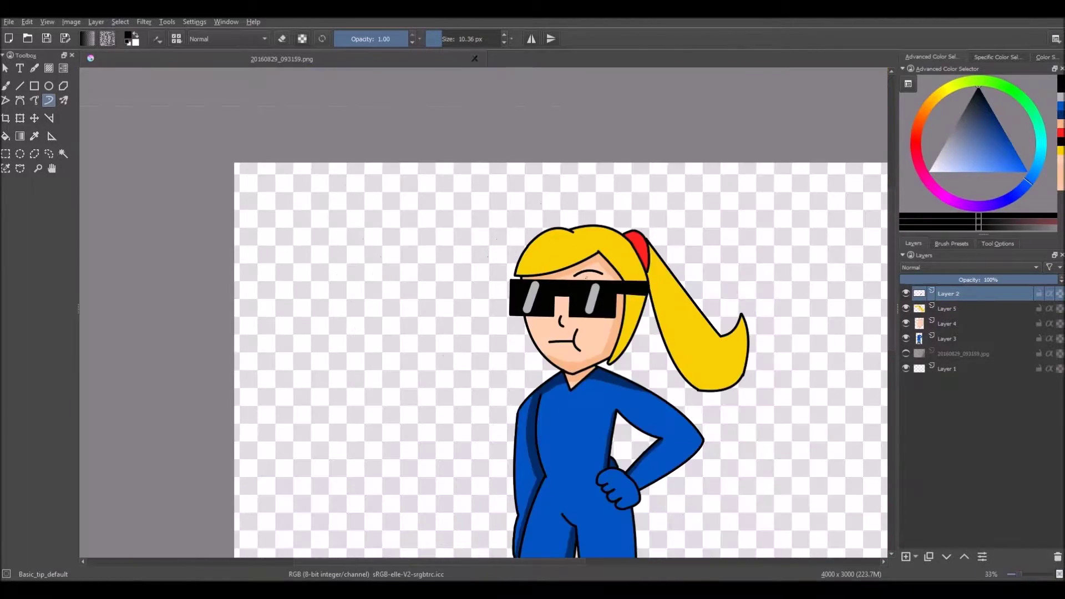
scroll(551, 271, up, 6)
scroll(712, 258, down, 6)
Step: Sample the hair tie's red on Layer 5, darken it, and shade the side of the hair tie nearest the head
scroll(711, 259, up, 2)
scroll(712, 258, up, 2)
click(954, 308)
click(34, 136)
click(615, 289)
click(1005, 137)
click(48, 101)
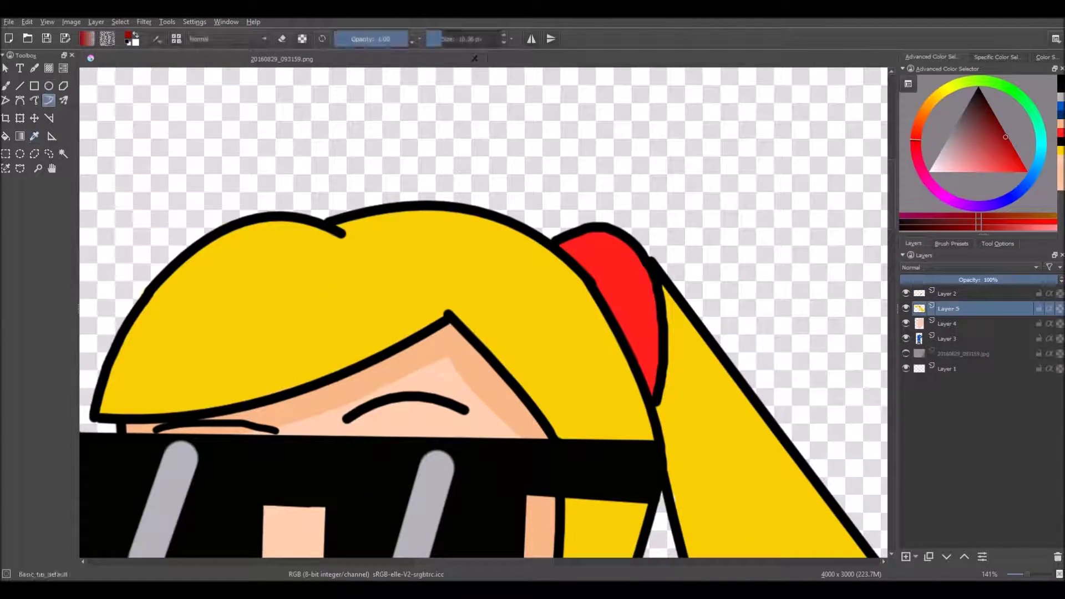
drag(613, 297, 657, 391)
Step: Sample the hair yellow beside the hair tie and return to the Dynamic Brush tool
scroll(718, 410, up, 4)
click(34, 136)
click(568, 221)
click(276, 35)
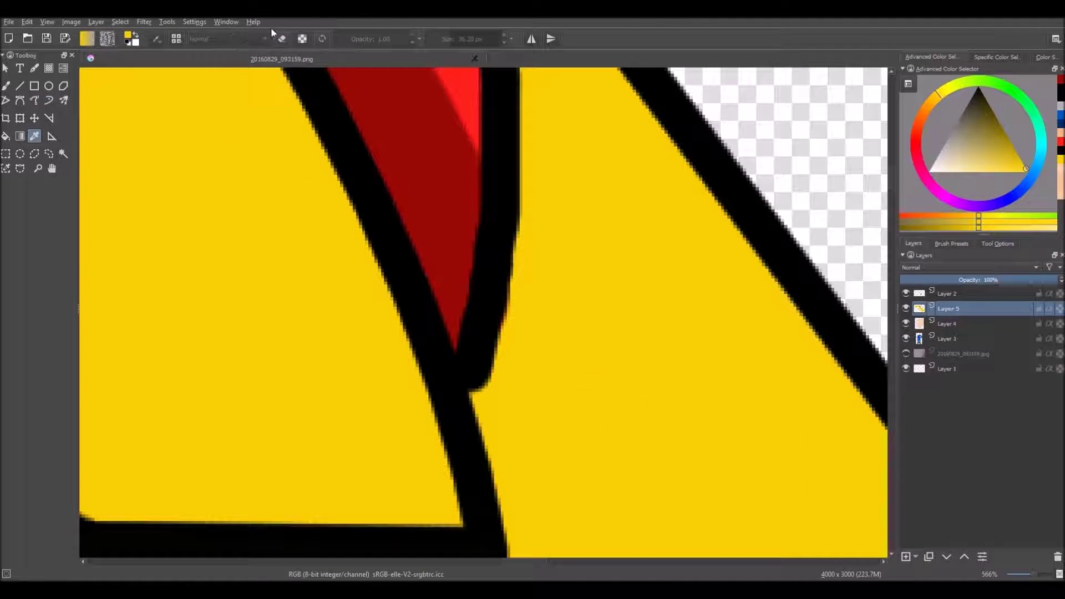
click(51, 99)
scroll(551, 315, down, 1)
scroll(550, 316, down, 7)
drag(568, 369, 568, 254)
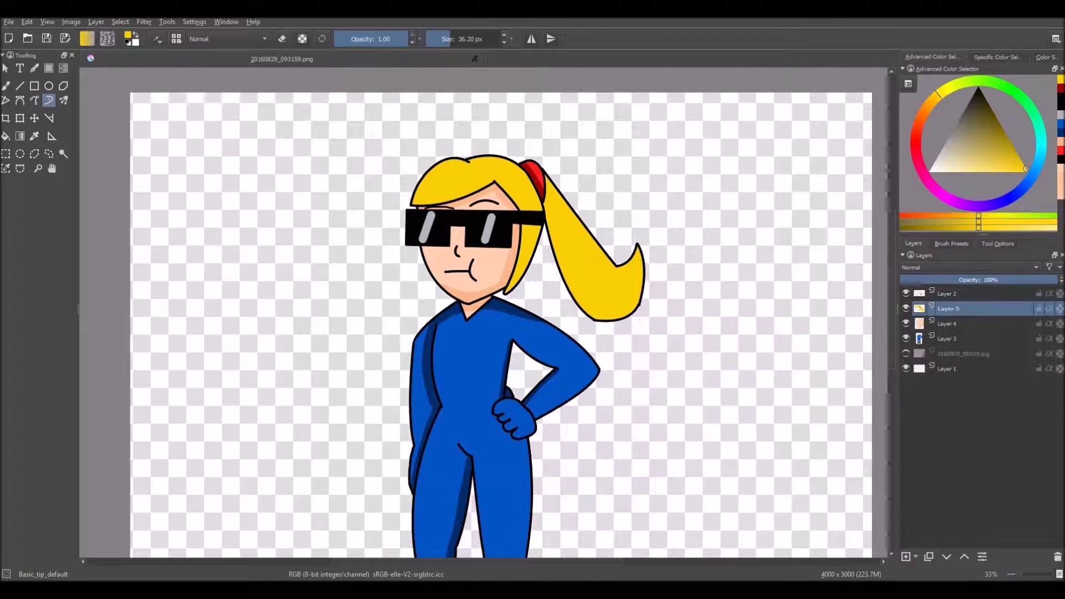
Step: Compare the whole cartoon with the reference image Zero_Suit_Samus_alt_Brawl.jpg and return to the drawing
scroll(568, 255, down, 2)
scroll(577, 315, up, 2)
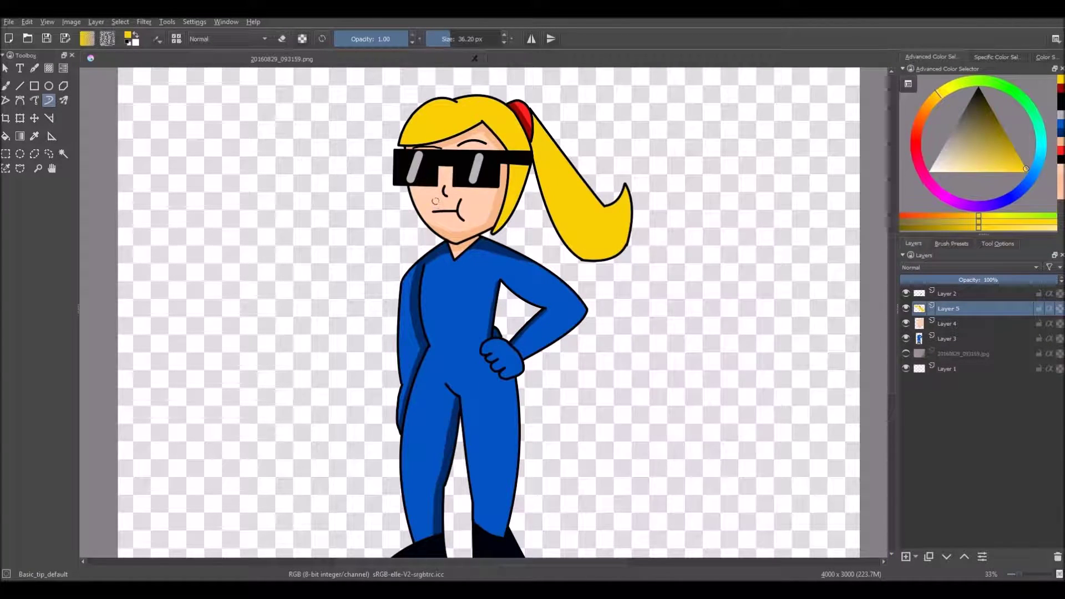
scroll(435, 201, down, 1)
drag(436, 201, 433, 112)
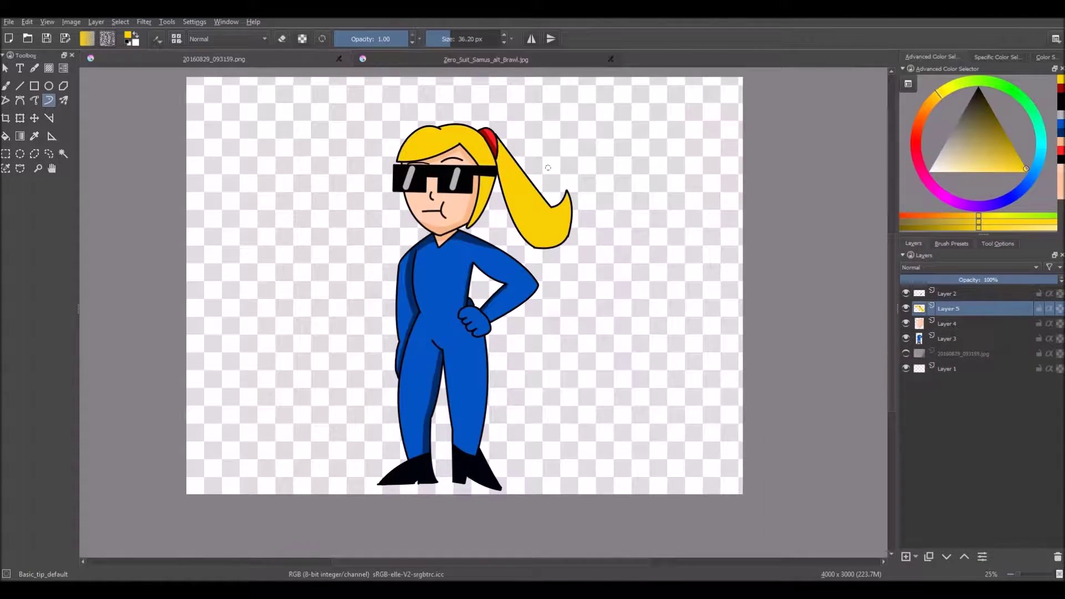
click(485, 58)
scroll(388, 194, down, 3)
scroll(367, 193, up, 1)
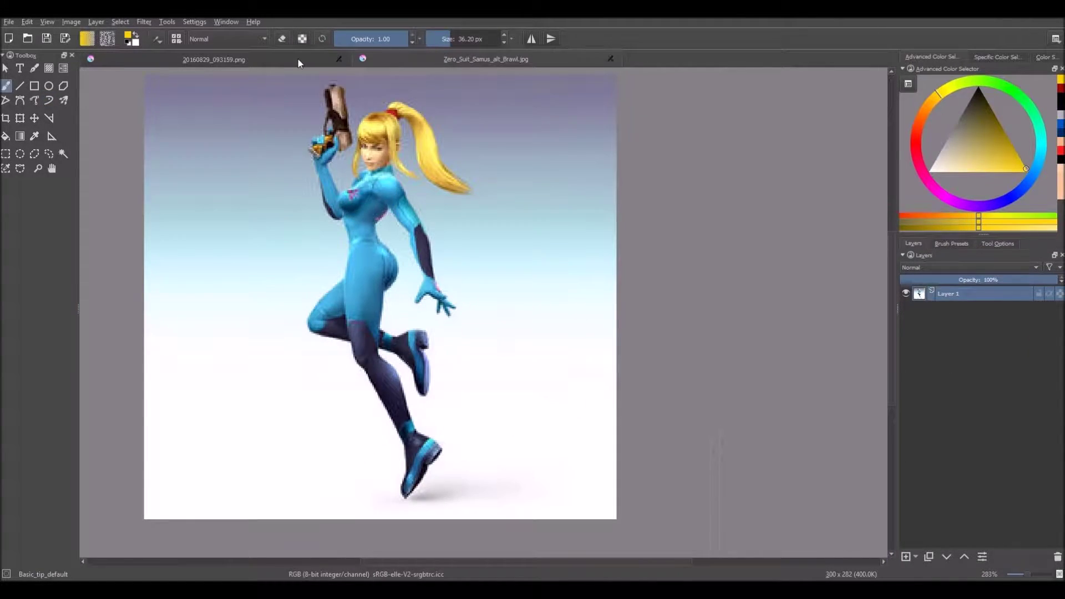
click(298, 63)
scroll(387, 192, down, 1)
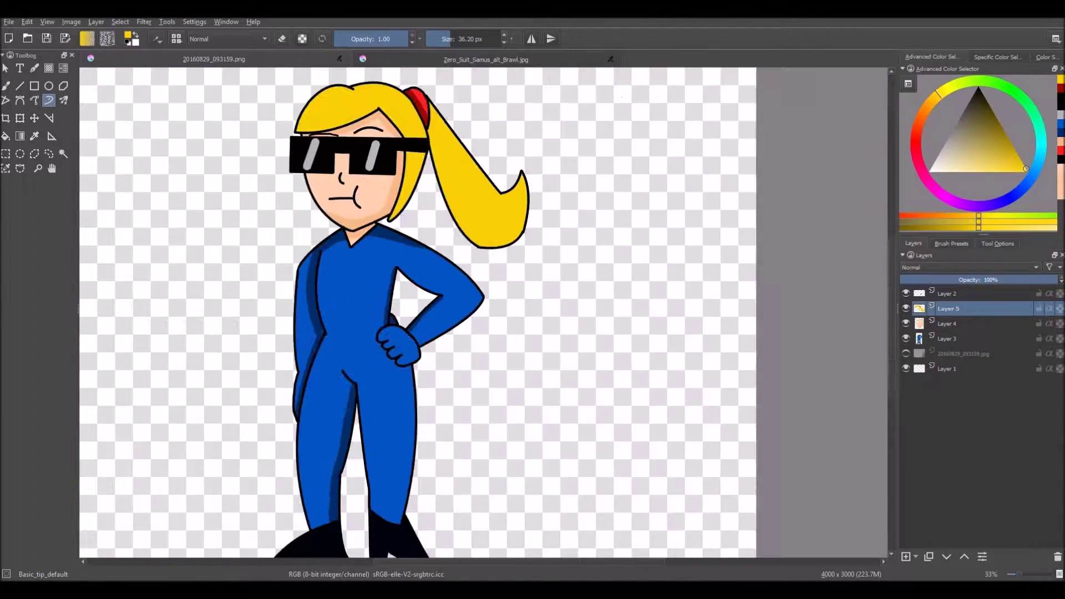
Step: Choose a dark navy blue and paint along the bent forearm's inner edge on Layer 3 with the 36.20 px brush
scroll(451, 231, up, 3)
click(1024, 185)
drag(1005, 142, 996, 121)
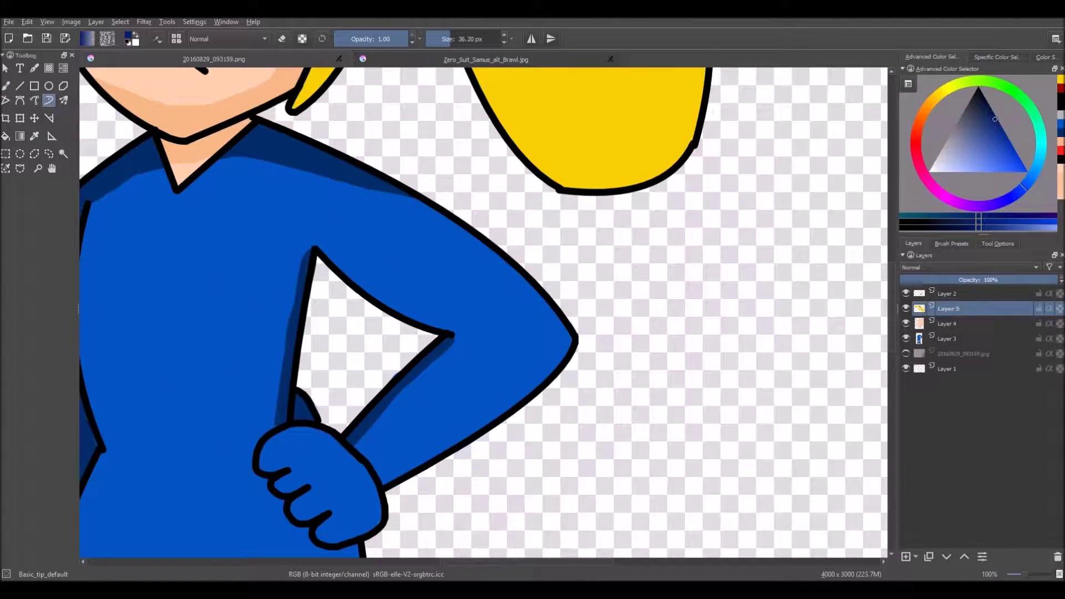
scroll(427, 371, up, 2)
click(942, 343)
drag(441, 399, 440, 243)
drag(472, 153, 284, 337)
scroll(464, 231, down, 2)
scroll(419, 248, up, 2)
scroll(395, 244, down, 5)
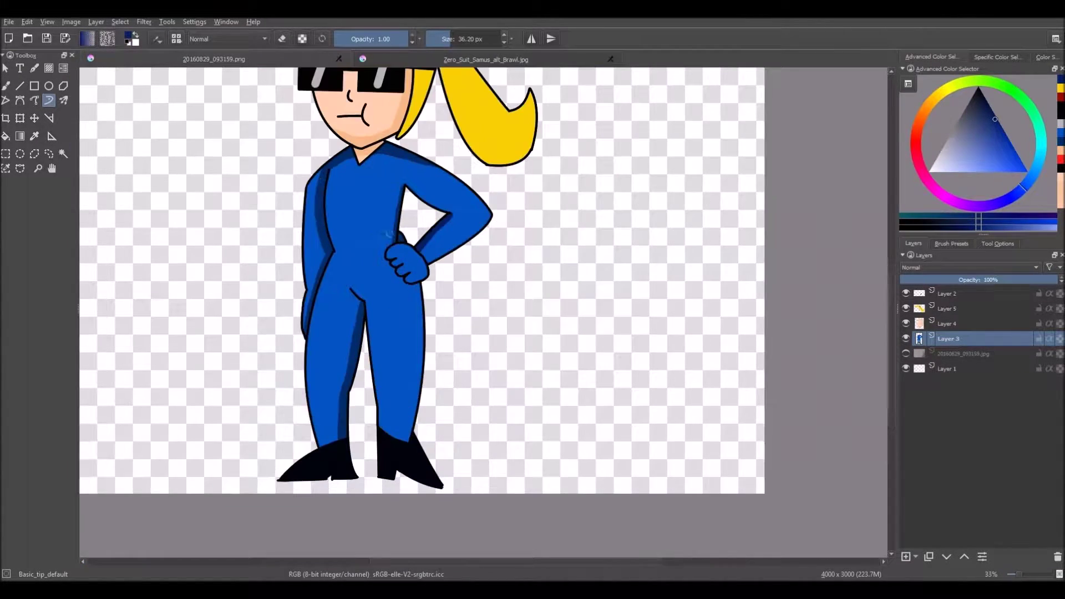
Step: Sample the dark leg colour from Zero_Suit_Samus_alt_Brawl.jpg and paint the bent forearm's inner strip with it on Layer 3
scroll(388, 234, up, 2)
click(454, 59)
click(289, 60)
click(455, 58)
click(34, 136)
click(363, 344)
click(288, 60)
scroll(569, 138, up, 2)
drag(533, 163, 347, 361)
scroll(467, 207, down, 6)
scroll(466, 207, up, 7)
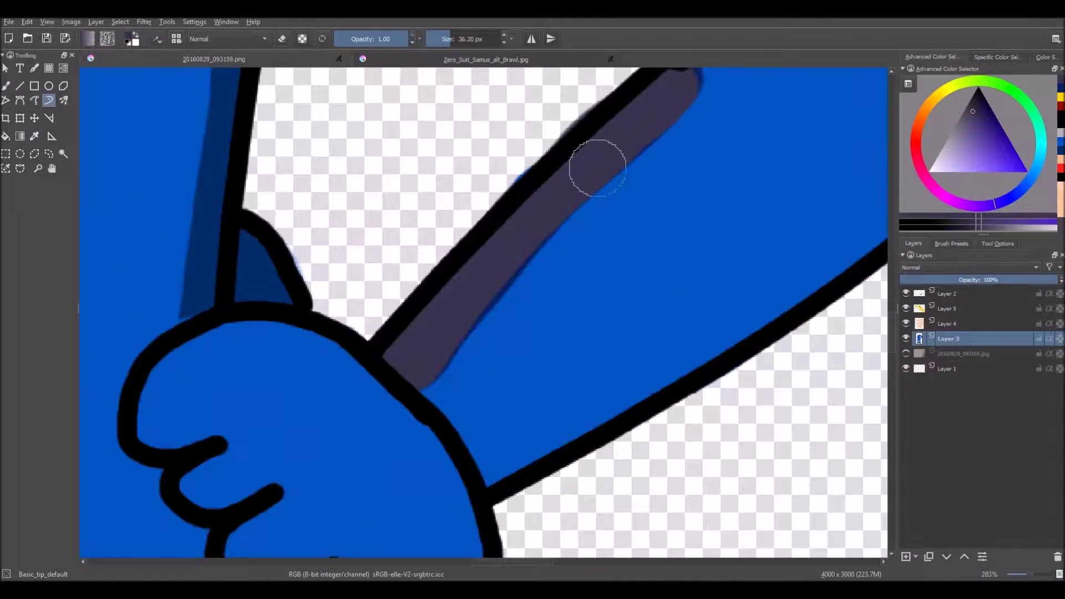
Step: Choose a more saturated dark purple and repaint the strip along the bent forearm's inner edge
scroll(555, 161, down, 7)
drag(890, 295, 889, 219)
click(982, 110)
scroll(572, 283, up, 6)
drag(574, 198, 456, 300)
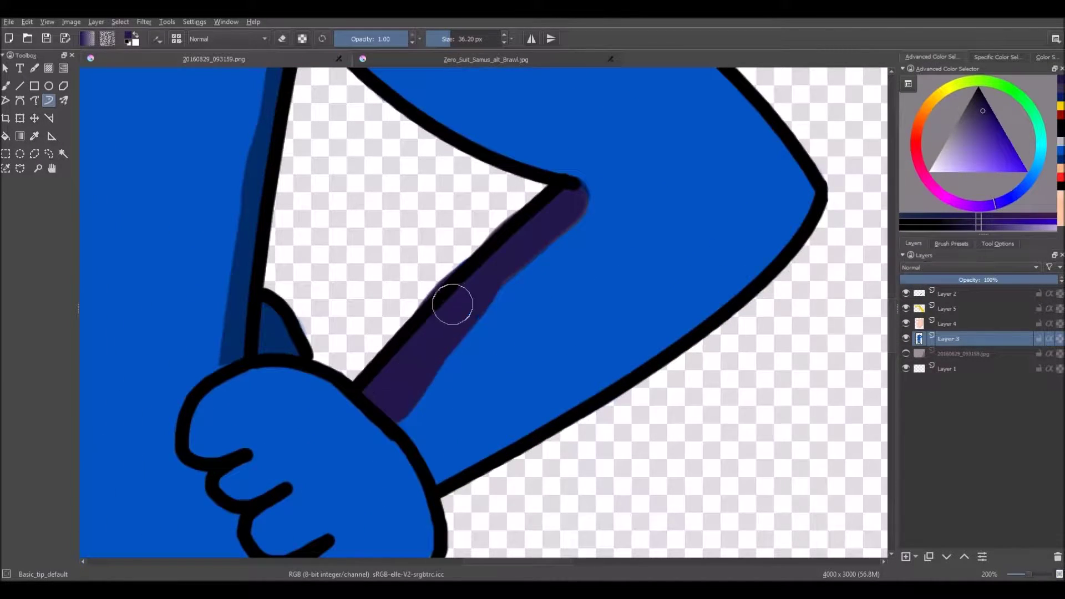
Step: Examine the placement of the dark sleeve and lower-leg panels in the reference image against the drawing
click(497, 59)
click(314, 62)
scroll(391, 432, up, 1)
click(421, 59)
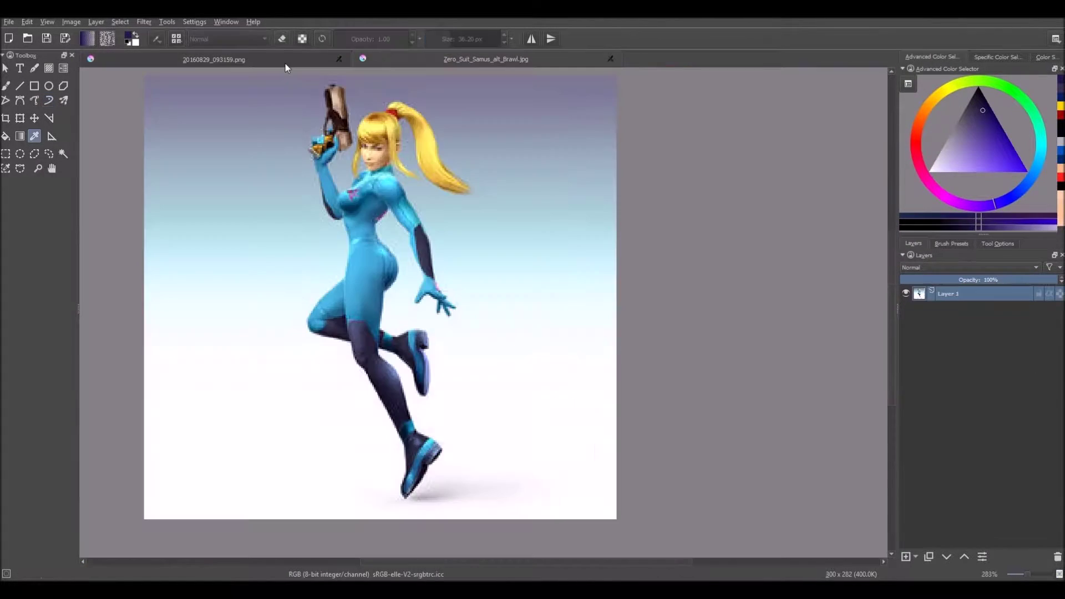
click(285, 63)
scroll(391, 432, up, 1)
drag(891, 355, 891, 410)
click(388, 59)
click(288, 62)
Step: Fill the left-hand lower leg from below the knee to the shoe with dark purple on Layer 3
scroll(372, 347, up, 1)
mouse_move(268, 234)
mouse_down()
mouse_move(375, 206)
mouse_move(432, 291)
mouse_move(334, 224)
mouse_move(297, 306)
mouse_move(282, 264)
mouse_move(314, 438)
mouse_move(308, 312)
mouse_move(347, 247)
mouse_move(315, 261)
mouse_move(349, 454)
mouse_up()
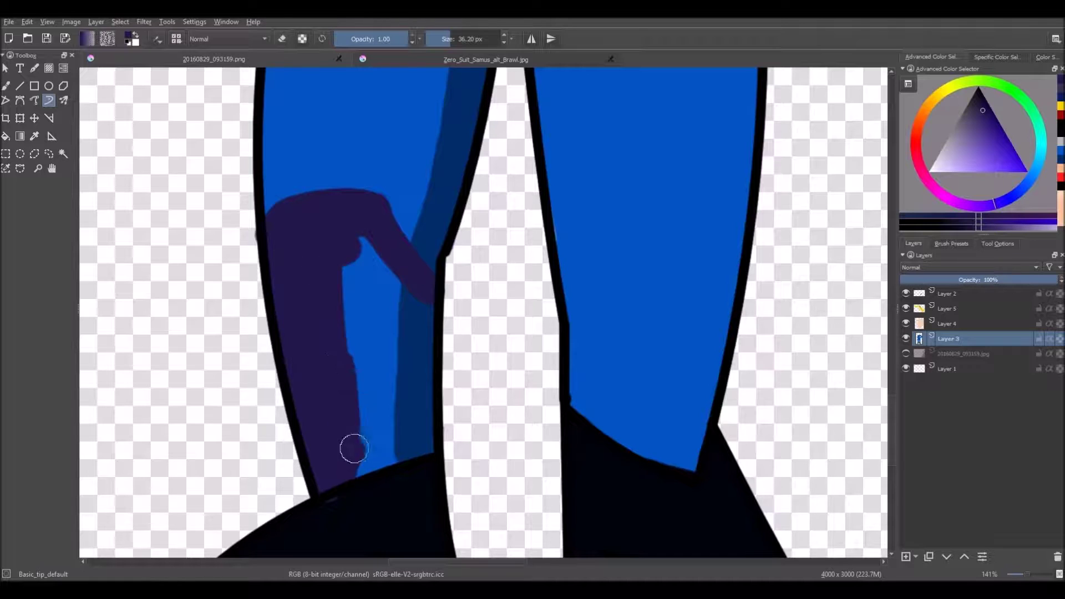
mouse_move(419, 341)
mouse_down()
mouse_move(361, 270)
mouse_move(344, 293)
mouse_move(371, 363)
mouse_move(390, 310)
mouse_move(388, 421)
mouse_up()
scroll(387, 368, down, 5)
Step: Check the reference image and fill the right-hand lower leg down to the shoe with matching dark purple
click(435, 61)
click(290, 63)
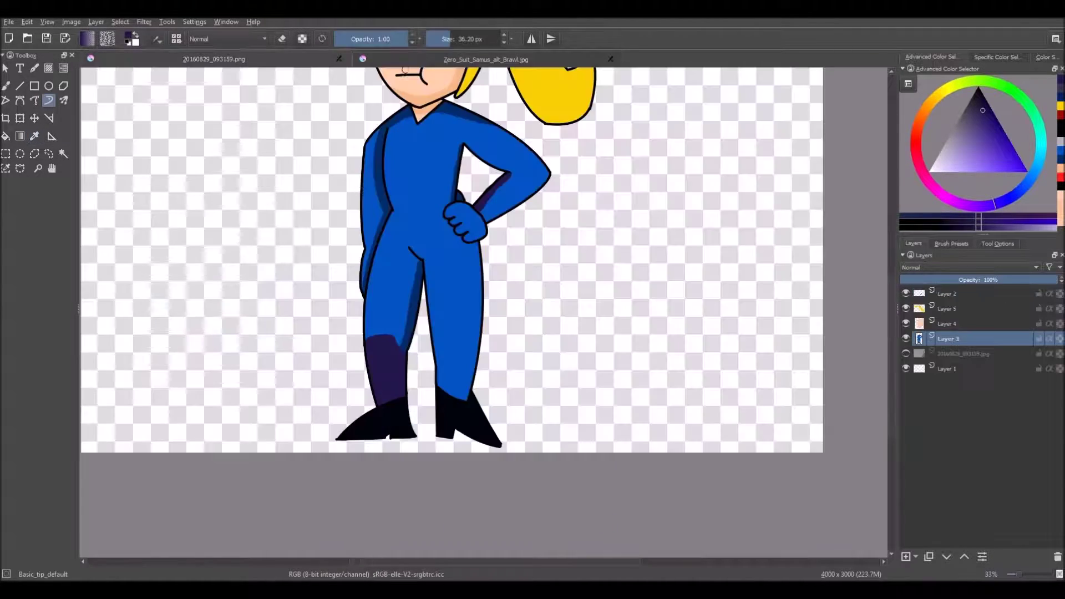
scroll(456, 333, up, 5)
drag(892, 397, 892, 413)
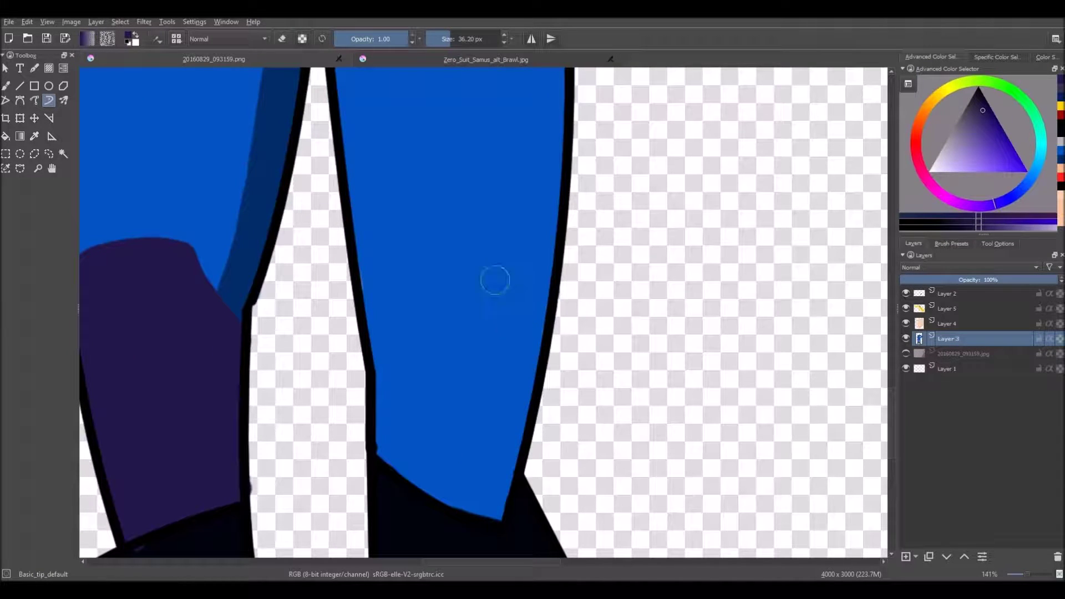
mouse_move(553, 238)
mouse_down()
mouse_move(412, 285)
mouse_move(418, 388)
mouse_move(552, 245)
mouse_move(526, 484)
mouse_up()
mouse_move(555, 302)
mouse_down()
mouse_move(519, 364)
mouse_move(523, 349)
mouse_move(446, 378)
mouse_move(441, 469)
mouse_move(495, 502)
mouse_move(530, 353)
mouse_move(483, 453)
mouse_up()
key(2)
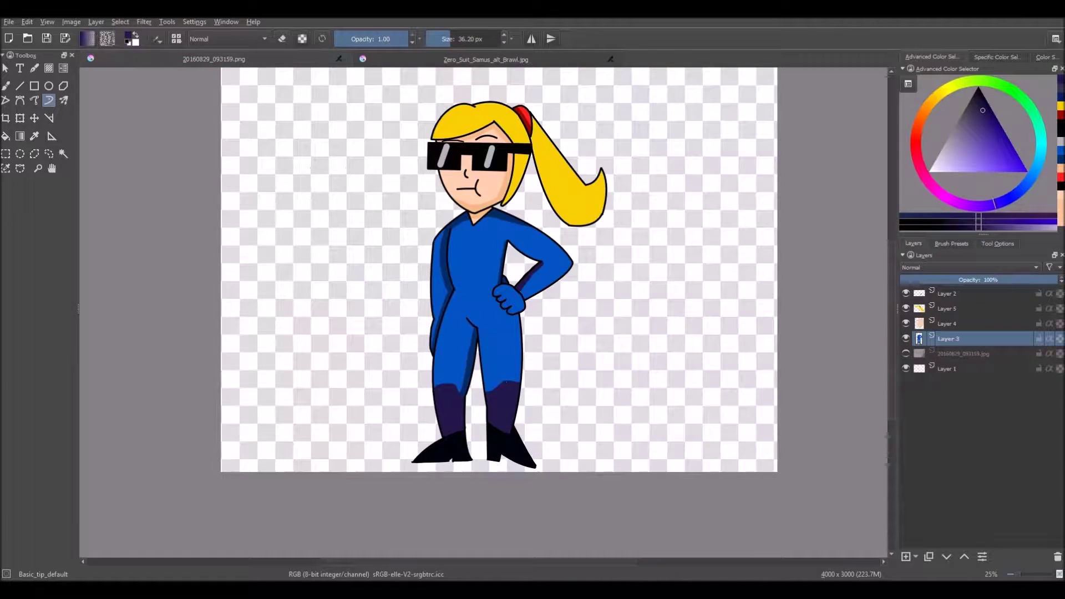
Step: Check the reference image and paint a dark purple strip along the outer edge of the hanging forearm on Layer 3
key(ctrl+Tab)
key(ctrl+Tab)
key(ctrl+Tab)
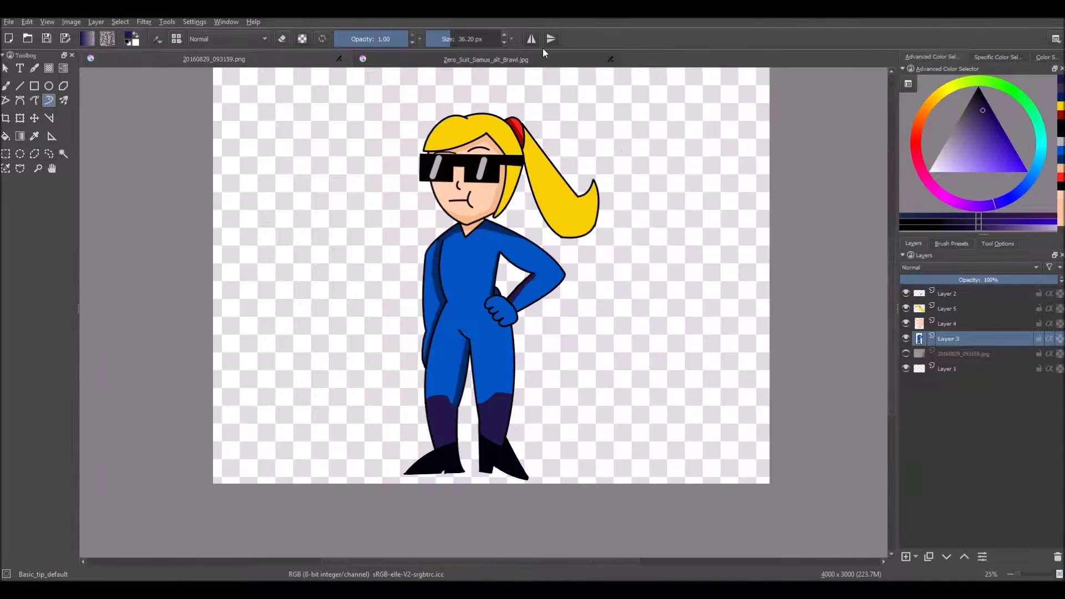
key(ctrl+Tab)
key(1)
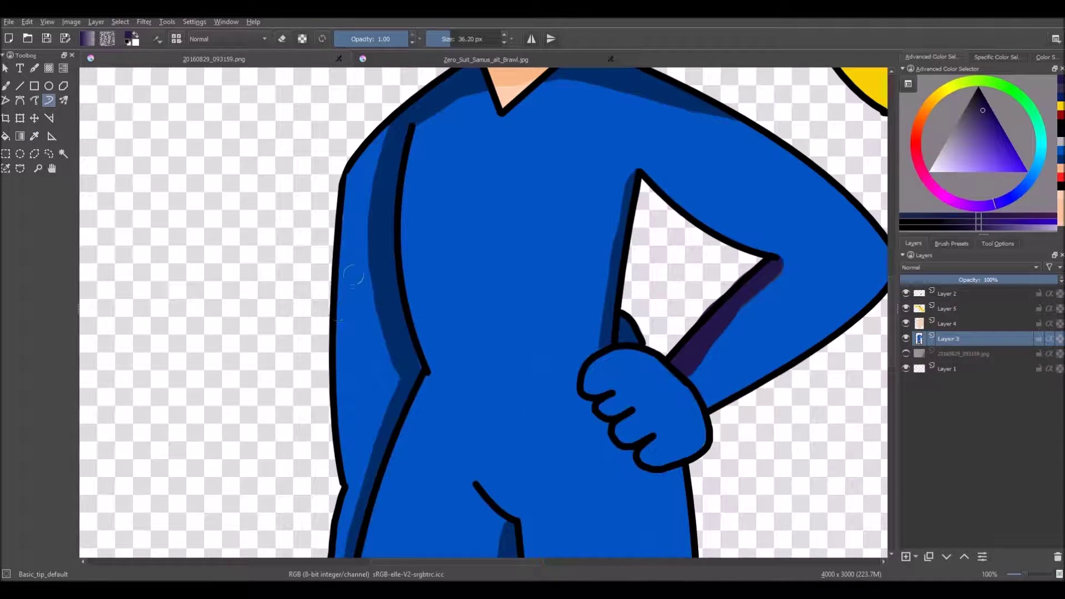
drag(341, 308, 356, 476)
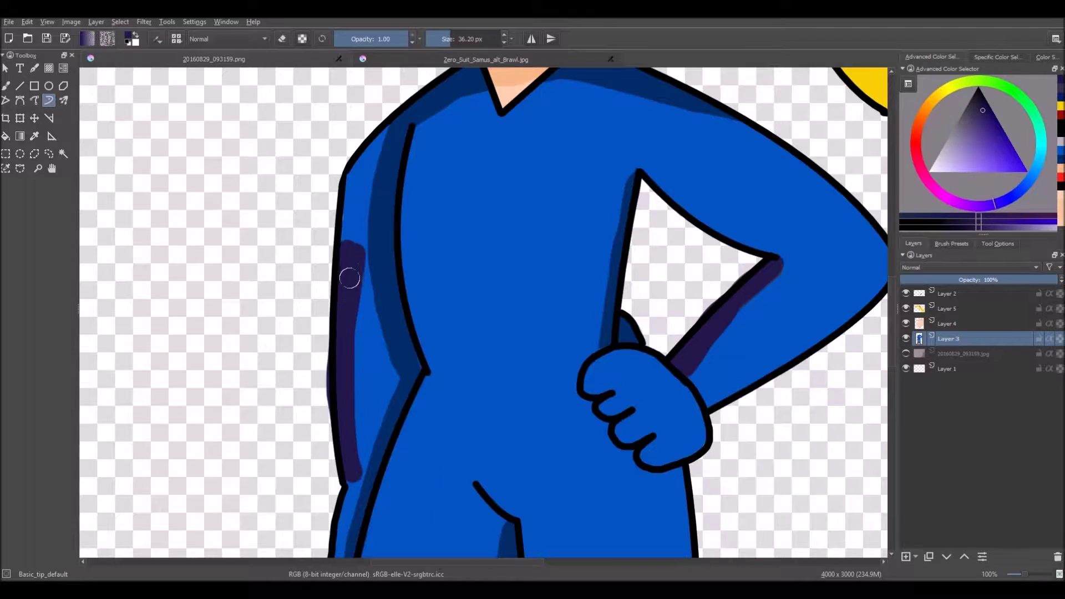
scroll(348, 268, down, 4)
Step: Draw a small red letter M on the chest of the suit with 16.70 px straight lines on Layer 3
key(ctrl+Tab)
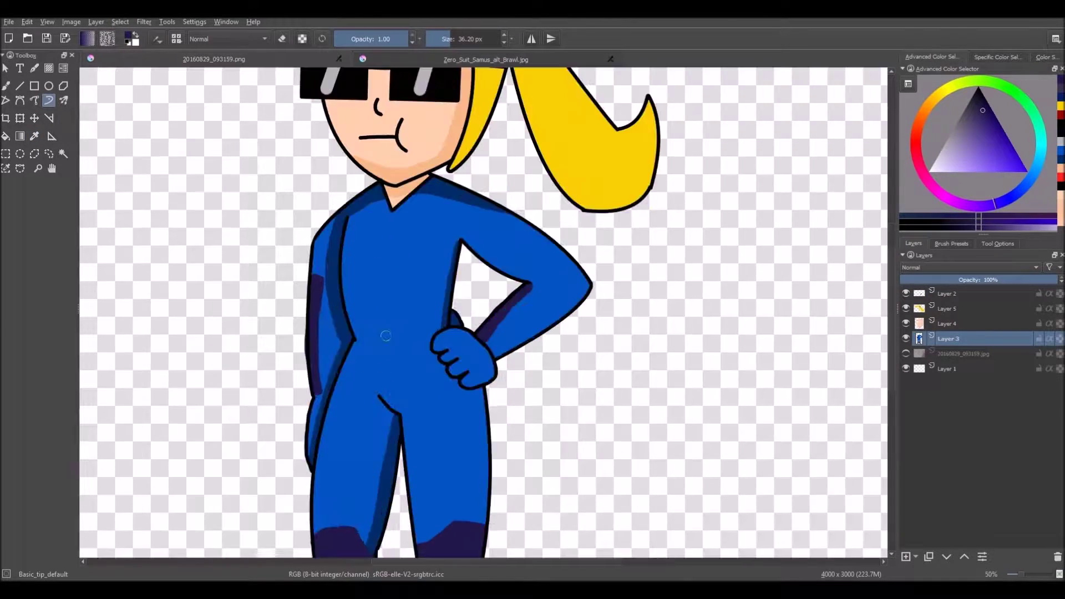
scroll(483, 310, up, 3)
click(1008, 165)
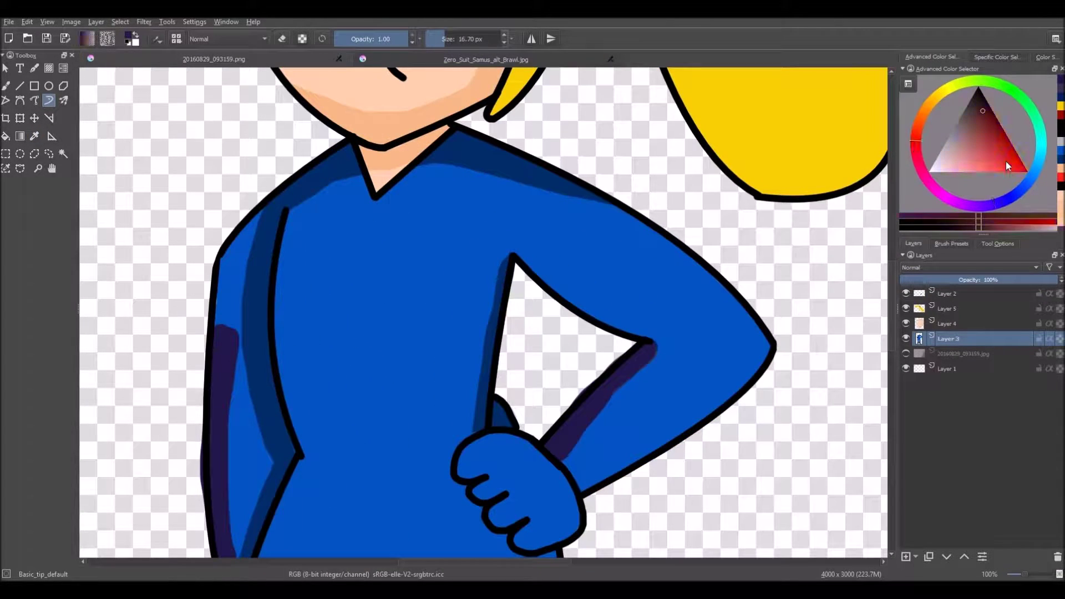
click(1008, 165)
scroll(481, 246, up, 1)
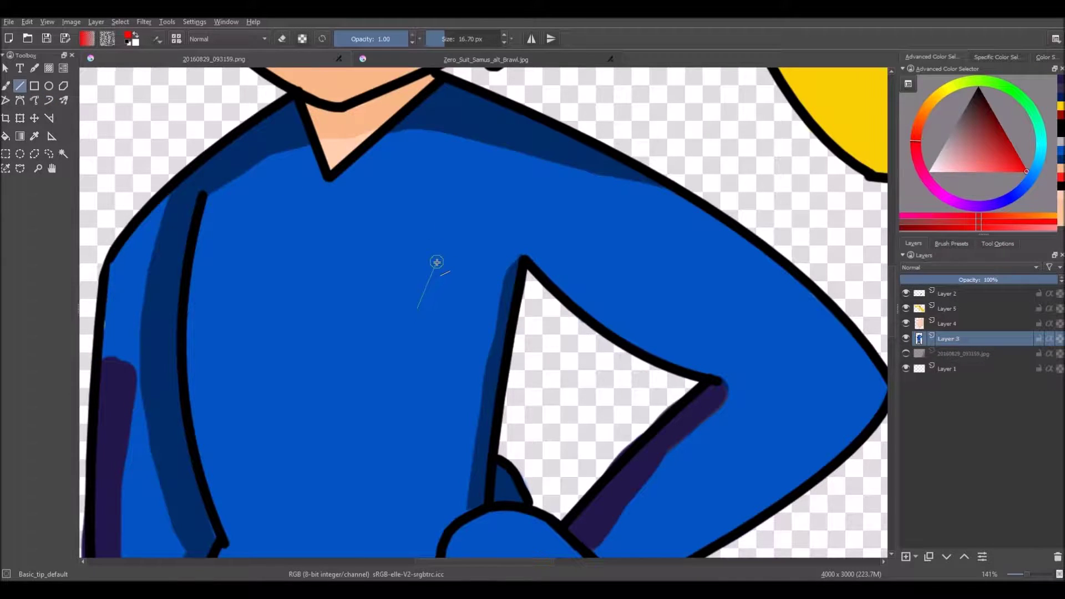
scroll(489, 316, down, 4)
scroll(485, 316, up, 3)
scroll(485, 317, down, 3)
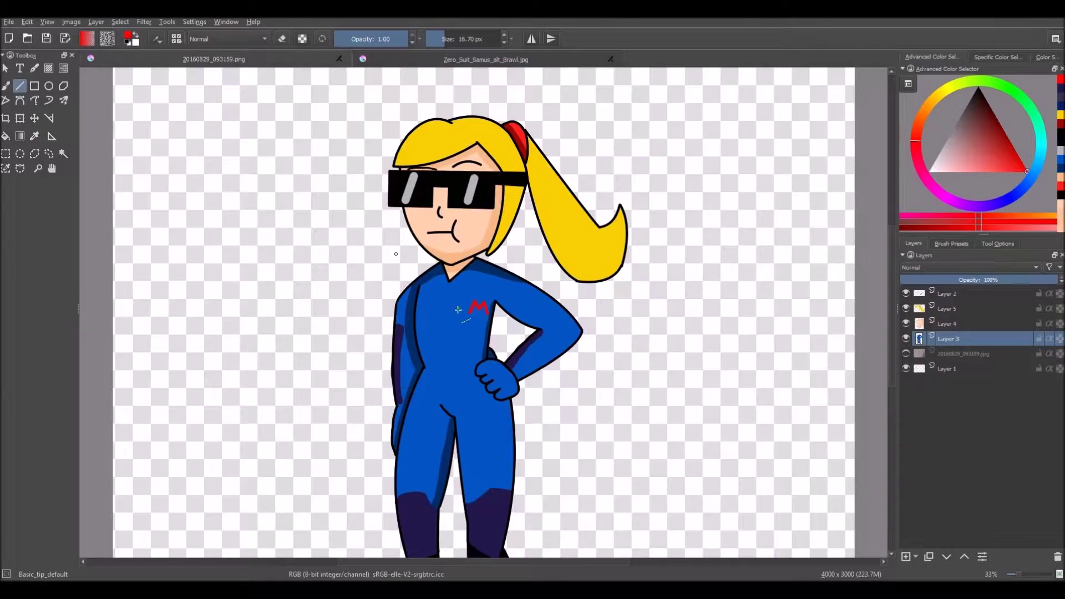
Step: Draw a small red zigzag mark on the back of the hand resting on the hip, using 16.70 px strokes
scroll(500, 351, up, 4)
scroll(536, 411, down, 5)
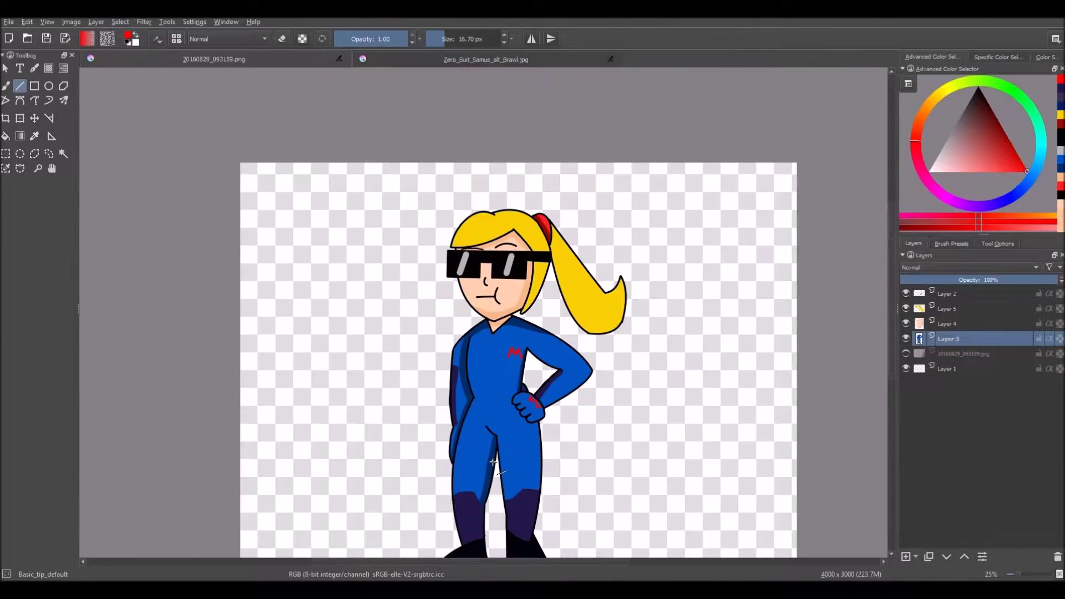
scroll(542, 381, up, 3)
scroll(544, 392, down, 3)
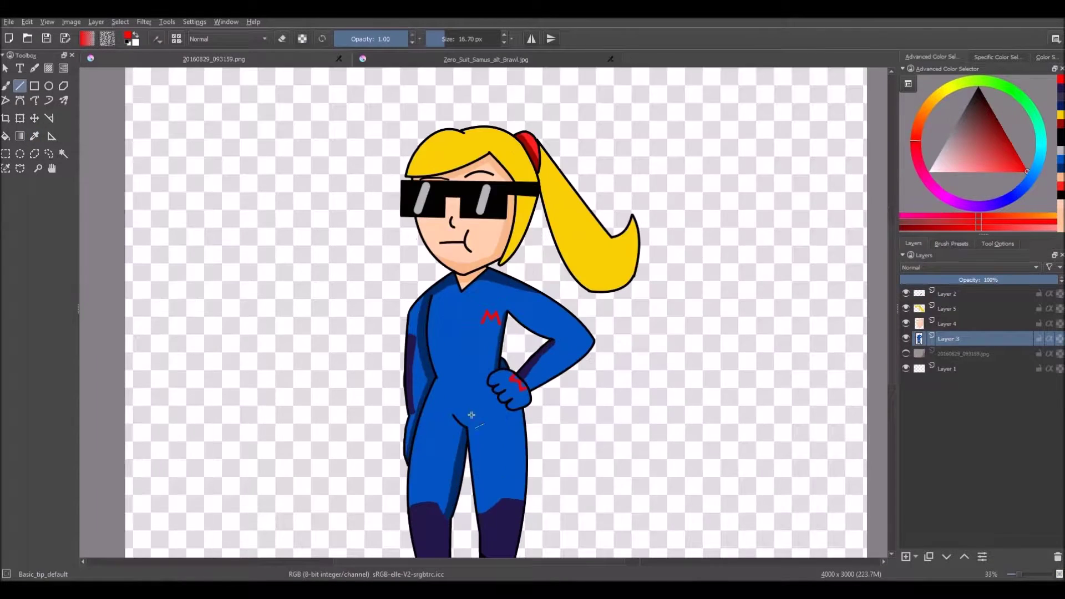
scroll(558, 218, up, 3)
scroll(559, 219, down, 3)
Step: Sample the near-black colour of the left-hand shoe and touch up the shoe with the 16.70 px brush
scroll(480, 439, up, 5)
scroll(508, 228, up, 1)
click(49, 100)
click(34, 136)
click(437, 270)
click(49, 100)
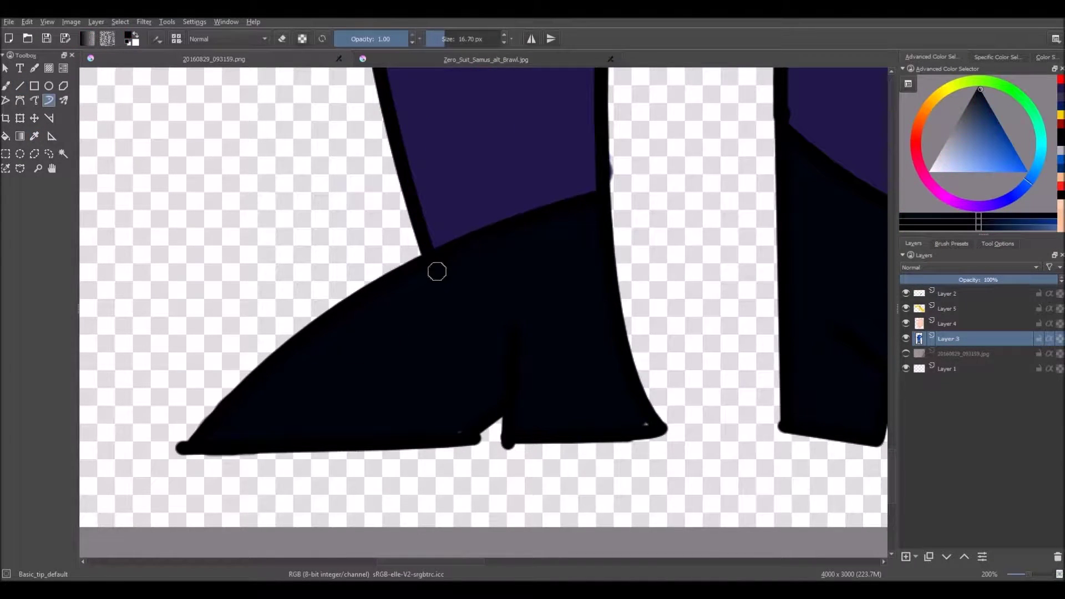
Step: Erase the stray colour spilling past the outlines of the lower legs on Layer 3
scroll(452, 419, down, 4)
scroll(336, 77, up, 4)
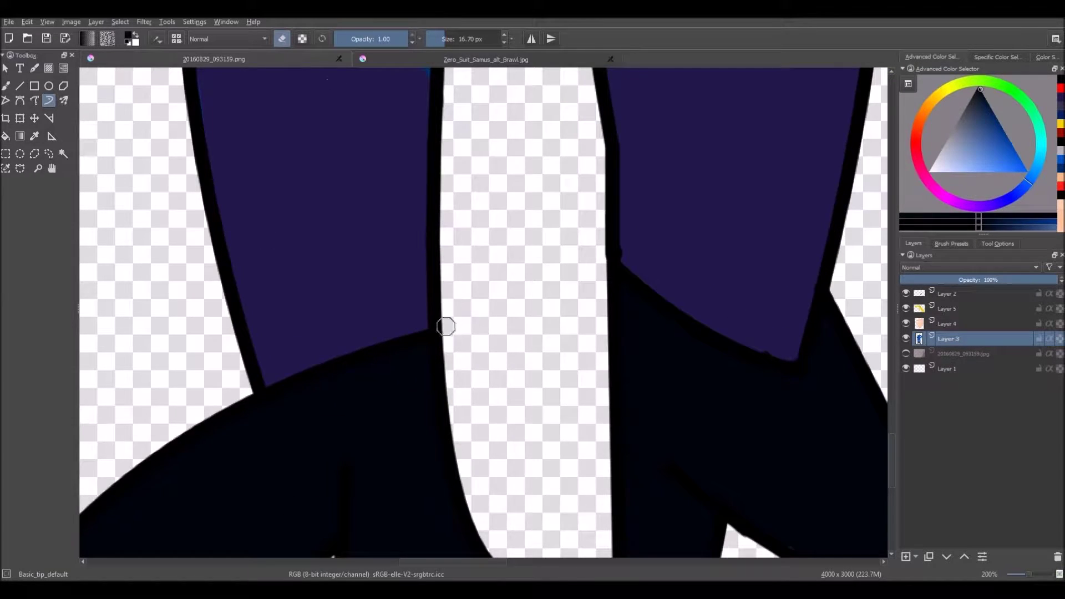
scroll(446, 320, down, 3)
scroll(463, 198, up, 3)
scroll(532, 250, down, 3)
scroll(357, 105, up, 2)
Step: Erase the purple spilling outside the outer outline of the hanging forearm
scroll(622, 340, up, 2)
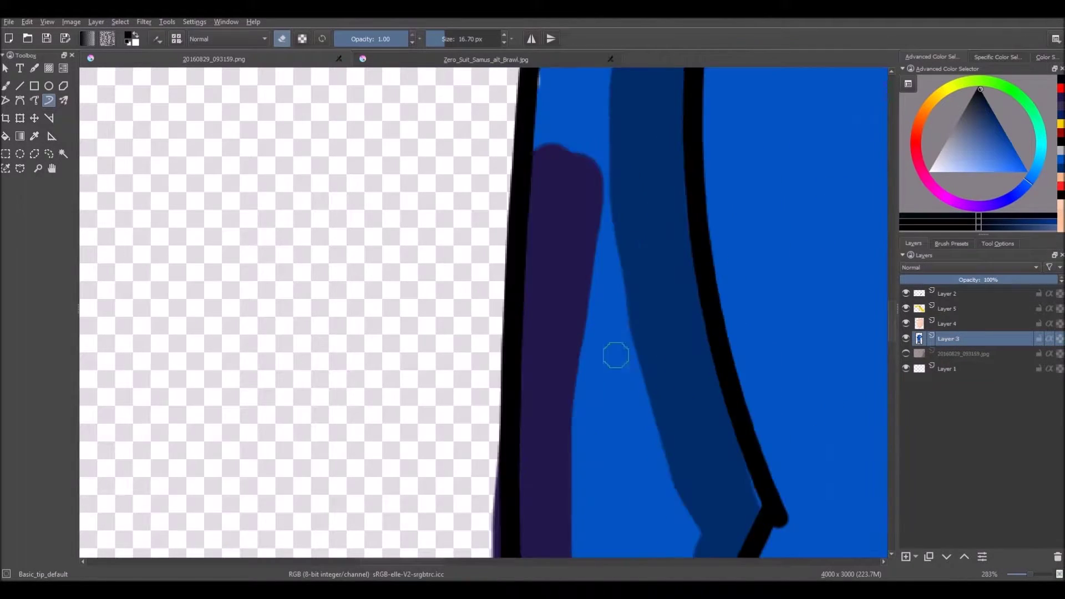
drag(621, 340, 630, 290)
drag(515, 549, 516, 255)
drag(500, 109, 502, 276)
Step: Erase the stray colour outside the inner outline of the bent forearm and around the hanging arm
scroll(513, 338, down, 5)
scroll(730, 208, up, 5)
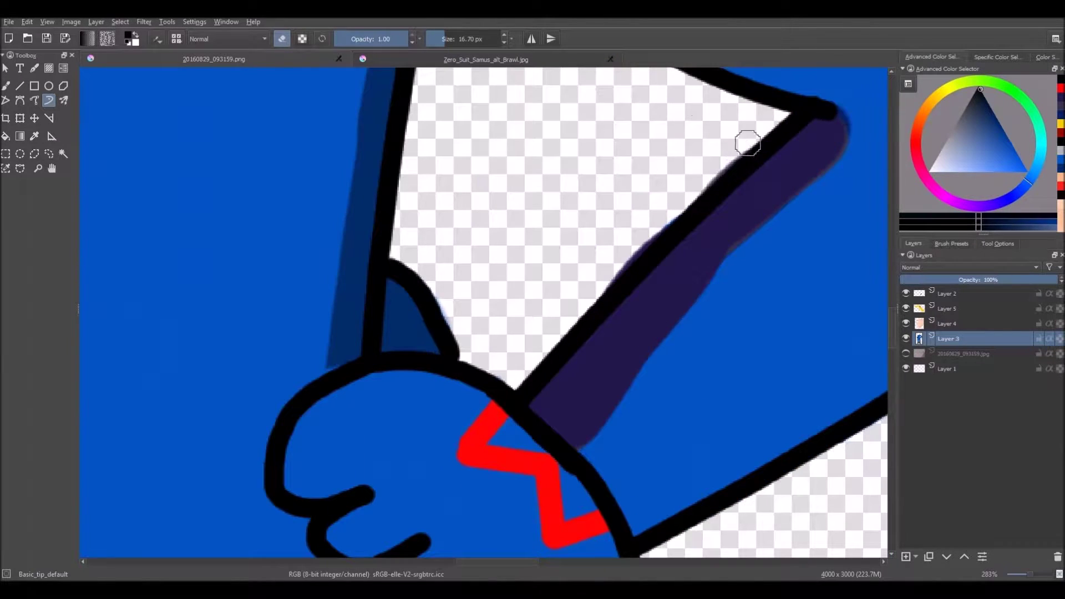
scroll(517, 378, down, 5)
scroll(477, 388, up, 4)
scroll(505, 327, down, 4)
scroll(456, 331, up, 5)
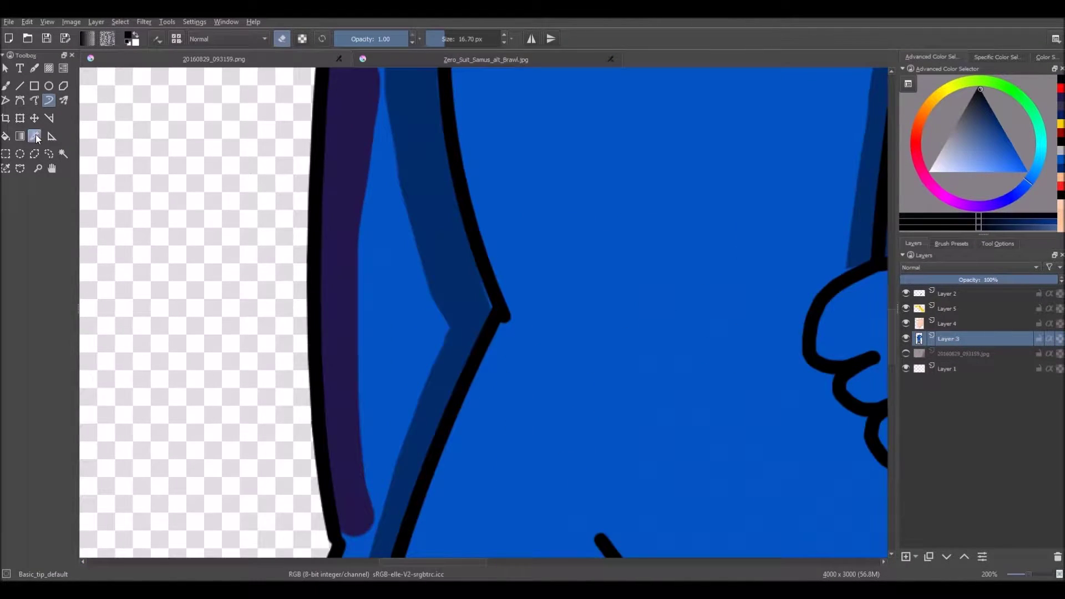
Step: Sample the dark blue shading colour on the hanging arm and compare the figure with the reference image
click(35, 136)
click(410, 166)
key(e)
click(53, 101)
scroll(420, 432, down, 5)
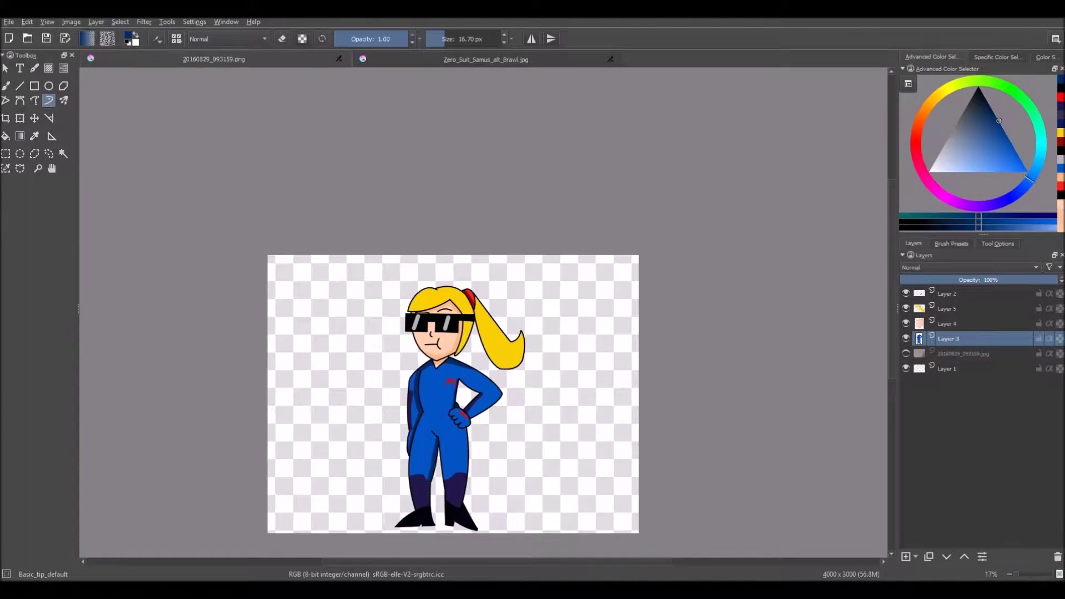
drag(890, 300, 891, 319)
scroll(454, 357, up, 3)
click(388, 60)
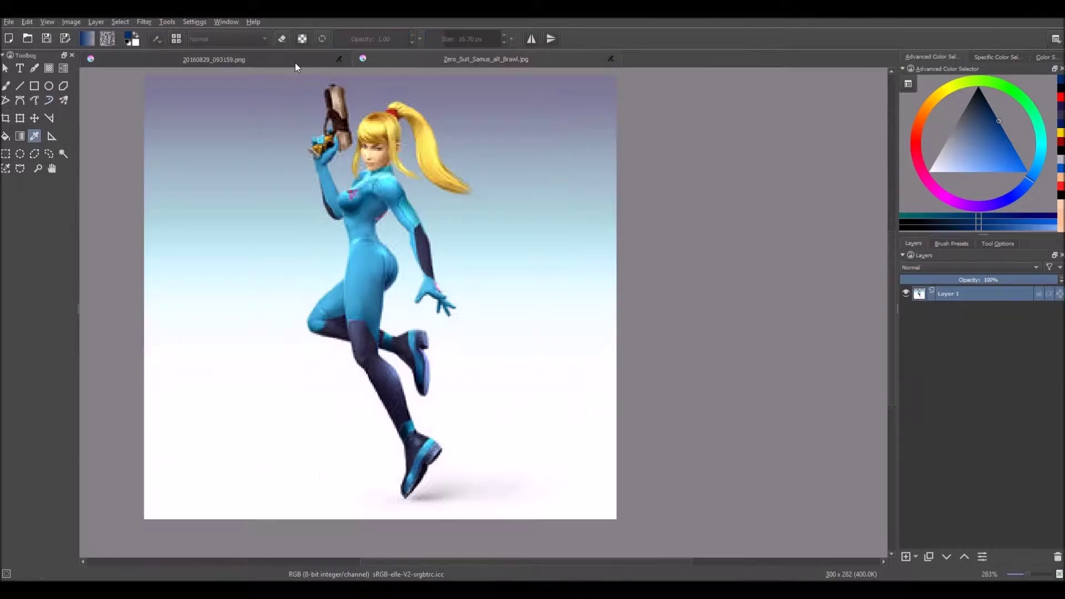
click(295, 62)
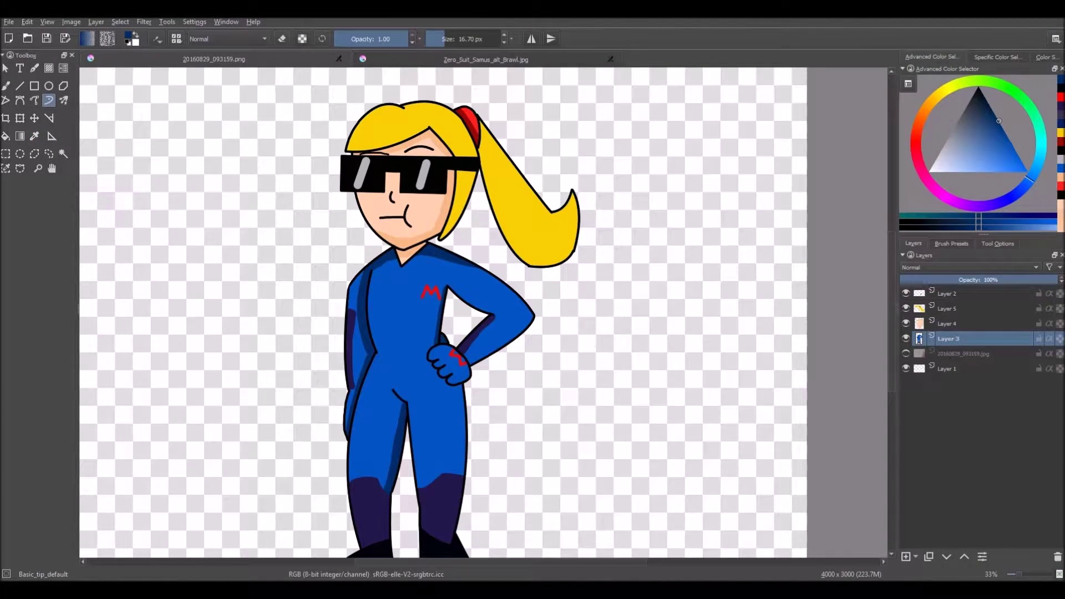
scroll(467, 261, down, 3)
scroll(467, 264, up, 3)
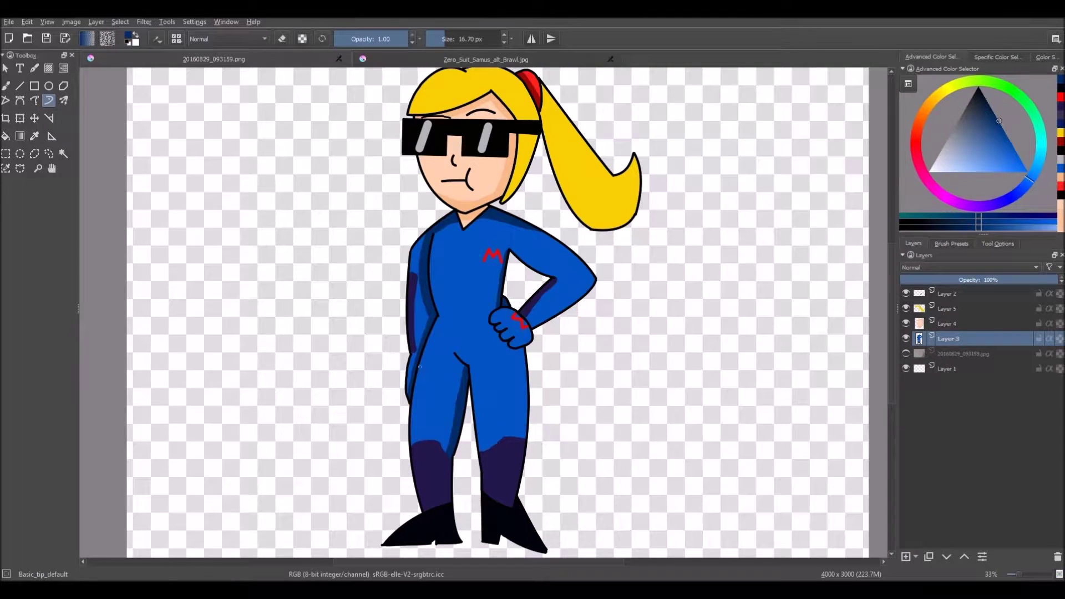
Step: Try a dark blue stroke along the inside of the hanging upper arm's outer outline and undo it
scroll(422, 255, up, 6)
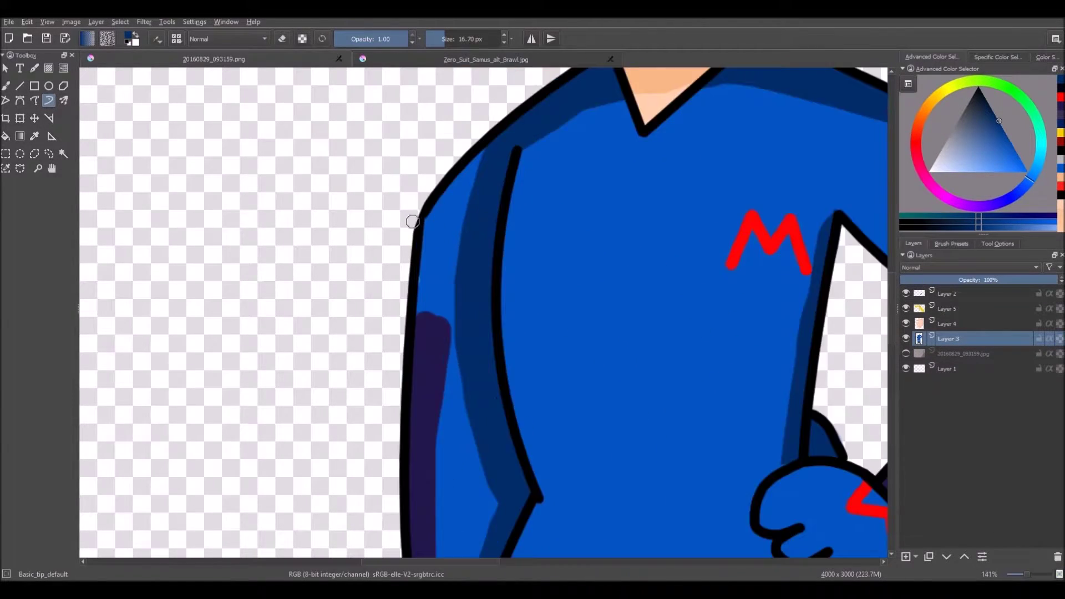
scroll(422, 255, down, 6)
scroll(441, 255, up, 7)
drag(250, 354, 246, 393)
key(ctrl+z)
Step: Sample the suit's bright blue and fill the small unpainted gap inside the hanging upper arm's outer outline
click(39, 135)
click(287, 256)
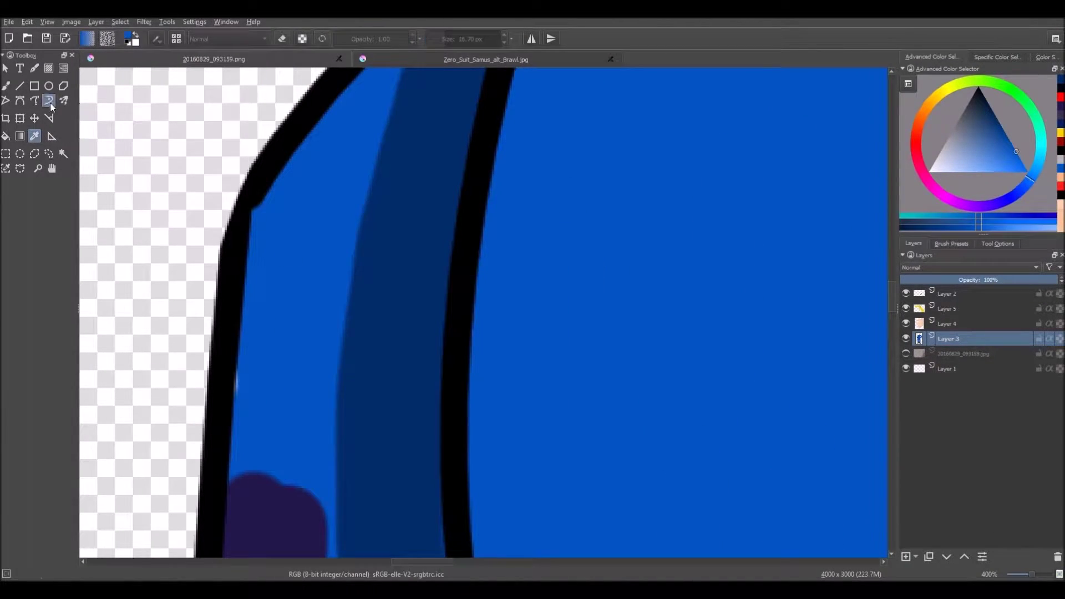
click(49, 101)
scroll(308, 372, down, 6)
scroll(428, 394, up, 5)
scroll(561, 373, down, 5)
scroll(626, 375, up, 6)
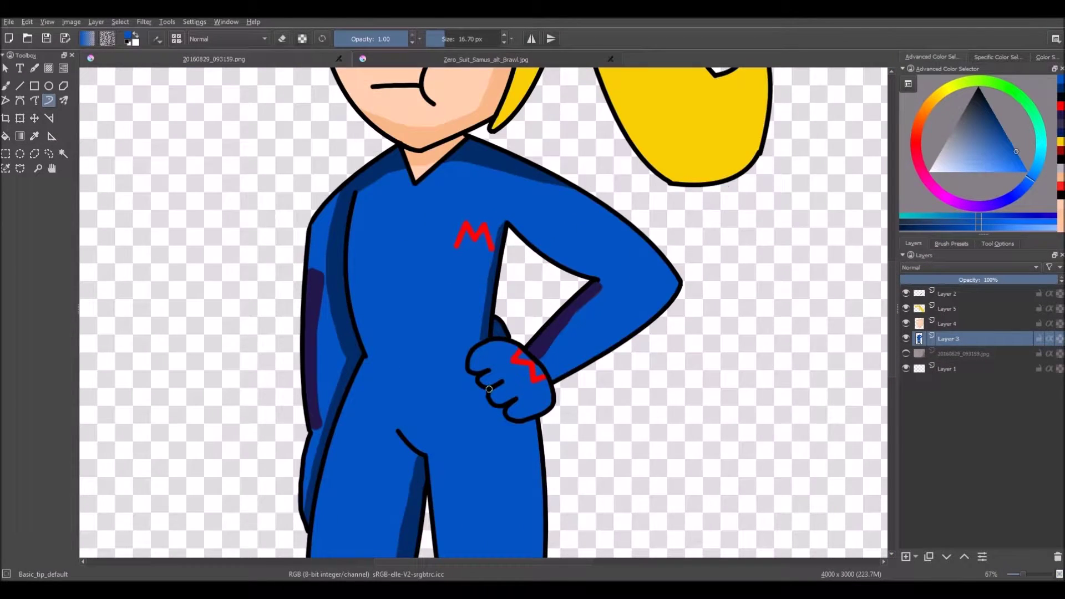
scroll(626, 375, down, 7)
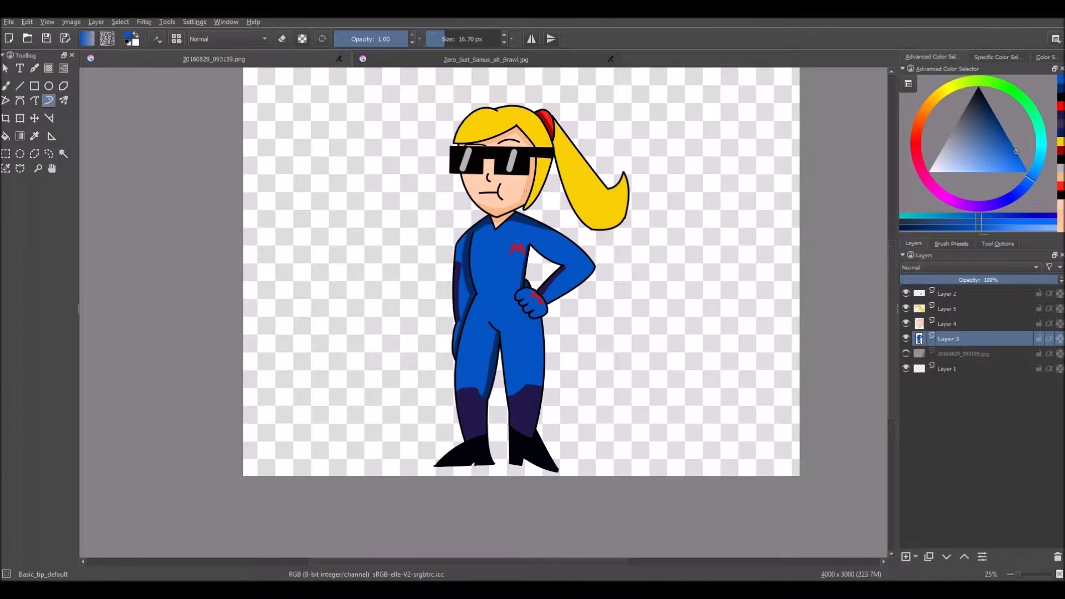
Step: Check the reference image and extend the dark blue inner-thigh shading up to the crotch line on Layer 3
click(433, 63)
click(332, 62)
click(480, 69)
scroll(499, 91, up, 4)
click(281, 40)
click(466, 111)
scroll(471, 195, down, 5)
drag(890, 307, 891, 327)
scroll(451, 382, up, 6)
key(e)
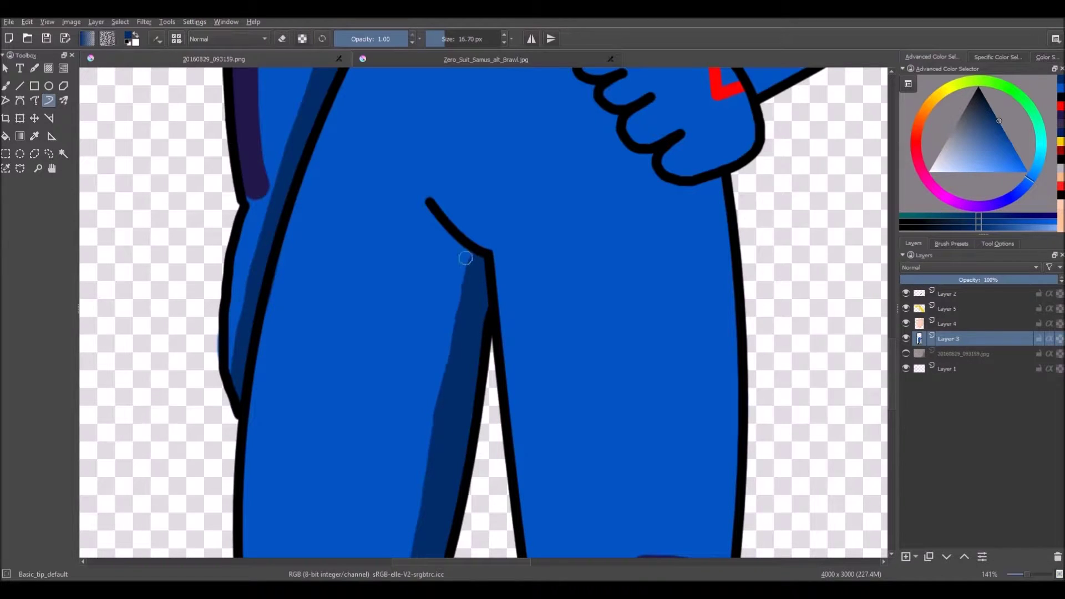
scroll(458, 313, down, 6)
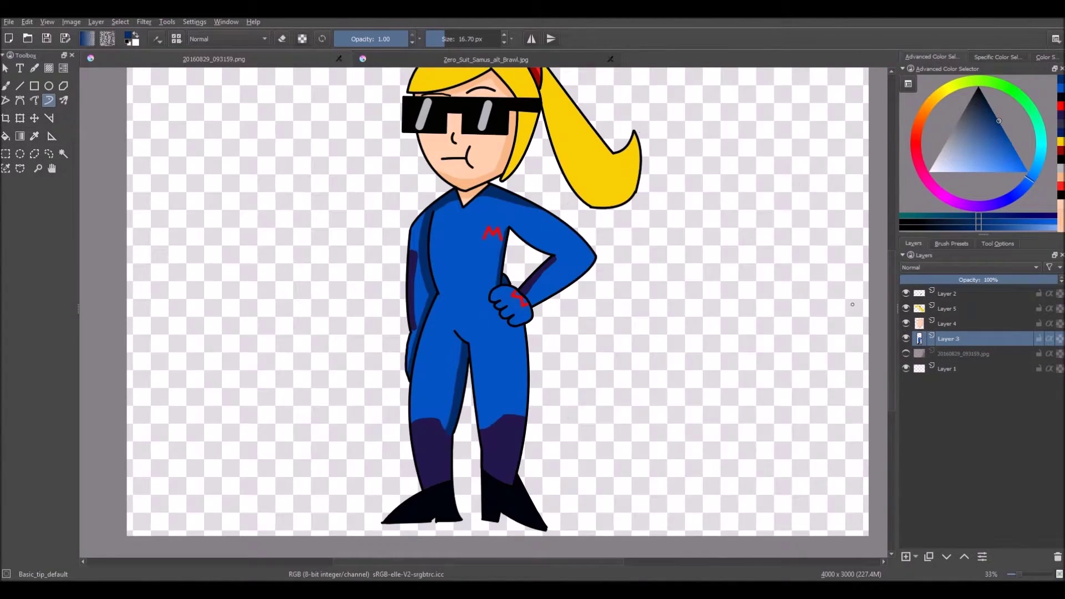
Step: Paint a darker purple shadow down the inner edge of the left-hand lower leg with a 33.79 px brush
scroll(537, 368, up, 4)
scroll(538, 368, up, 4)
ctrl+click(398, 373)
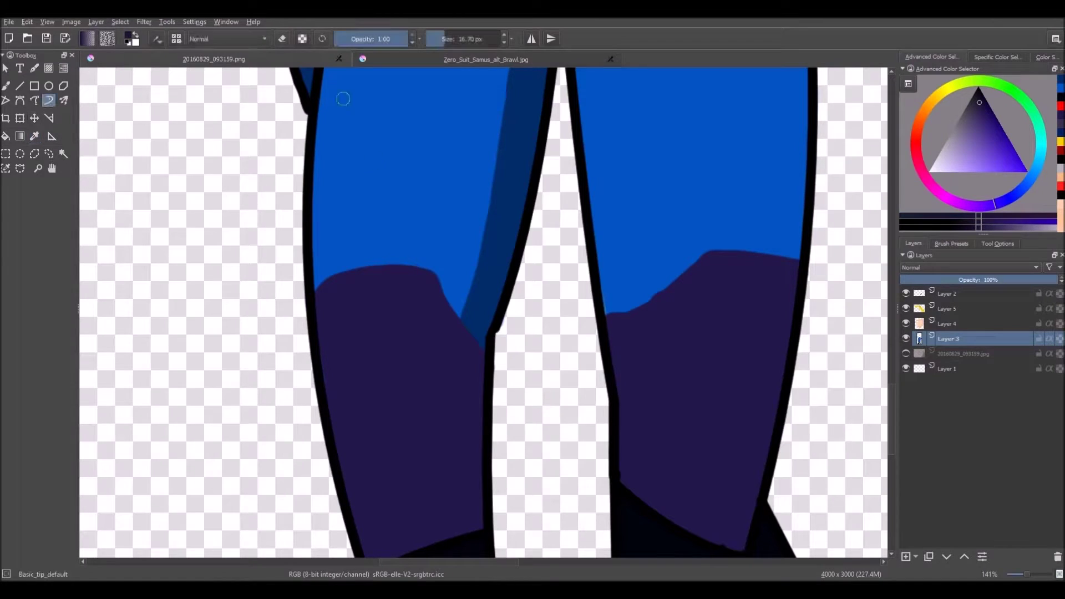
drag(894, 401, 894, 419)
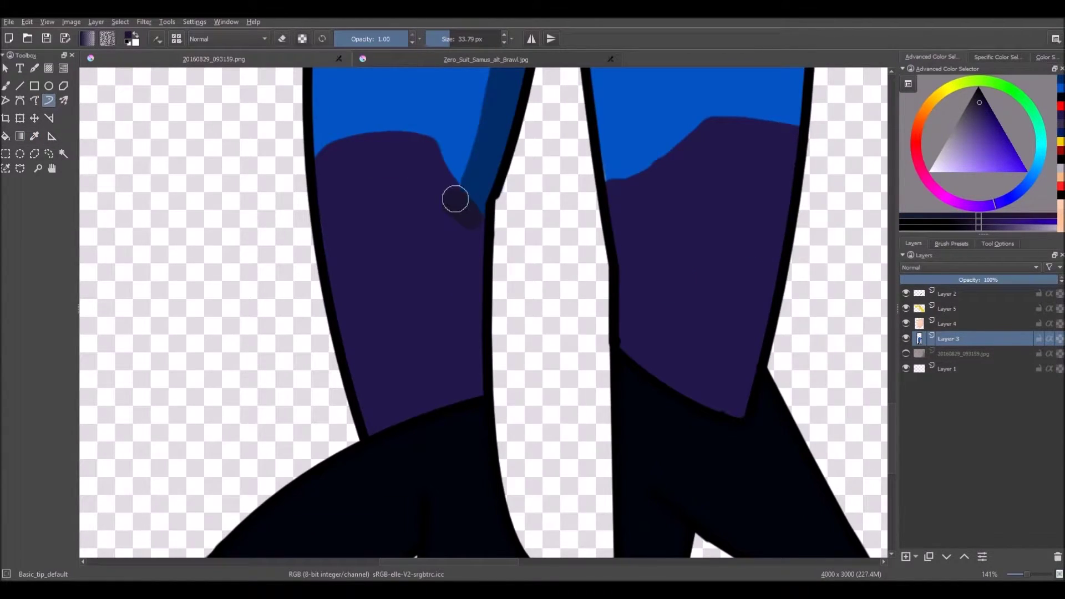
drag(457, 391, 453, 204)
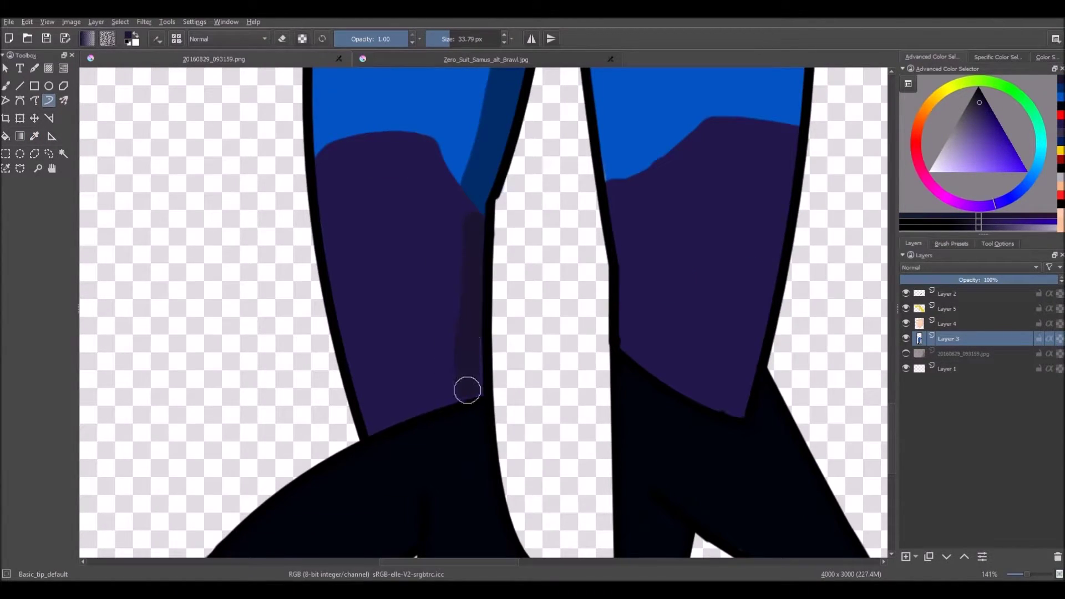
scroll(464, 219, down, 1)
scroll(459, 249, up, 1)
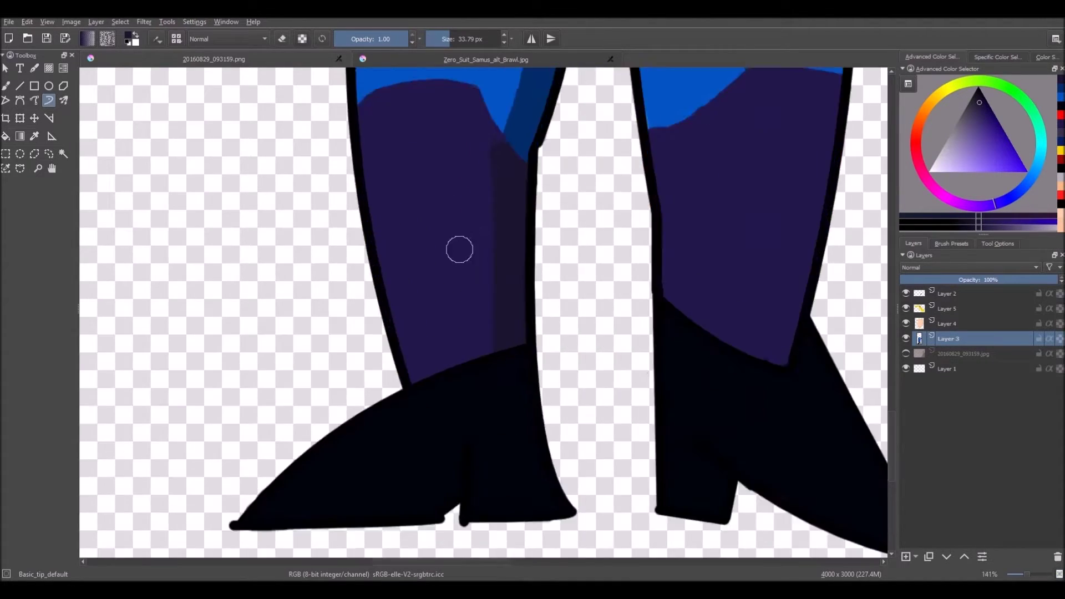
Step: Shade the purple panel of the bent forearm with darker purple along its inner outline
scroll(603, 138, down, 7)
drag(595, 105, 596, 229)
scroll(596, 160, up, 2)
scroll(680, 212, up, 8)
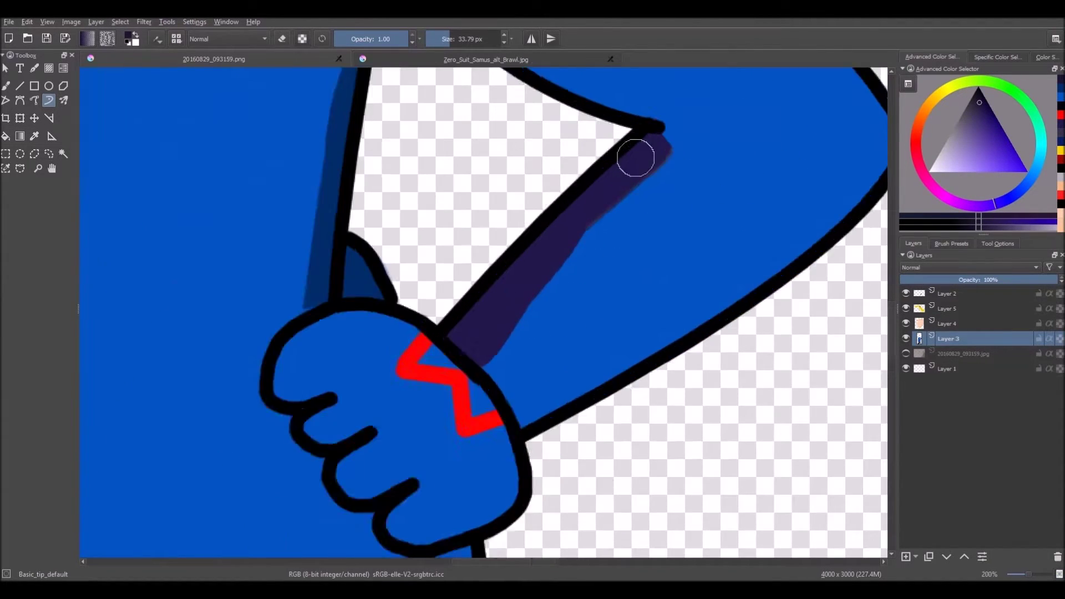
scroll(421, 370, down, 8)
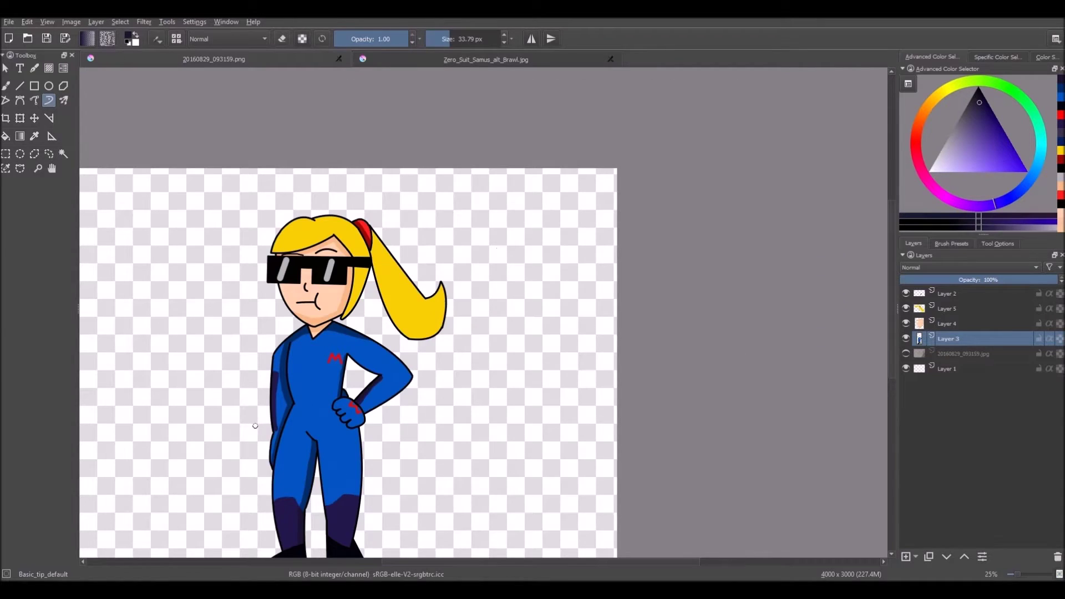
Step: Sample the suit's bright blue and smooth the uneven edge of the dark blue inner-thigh shading
scroll(399, 390, down, 1)
scroll(358, 444, up, 7)
click(34, 136)
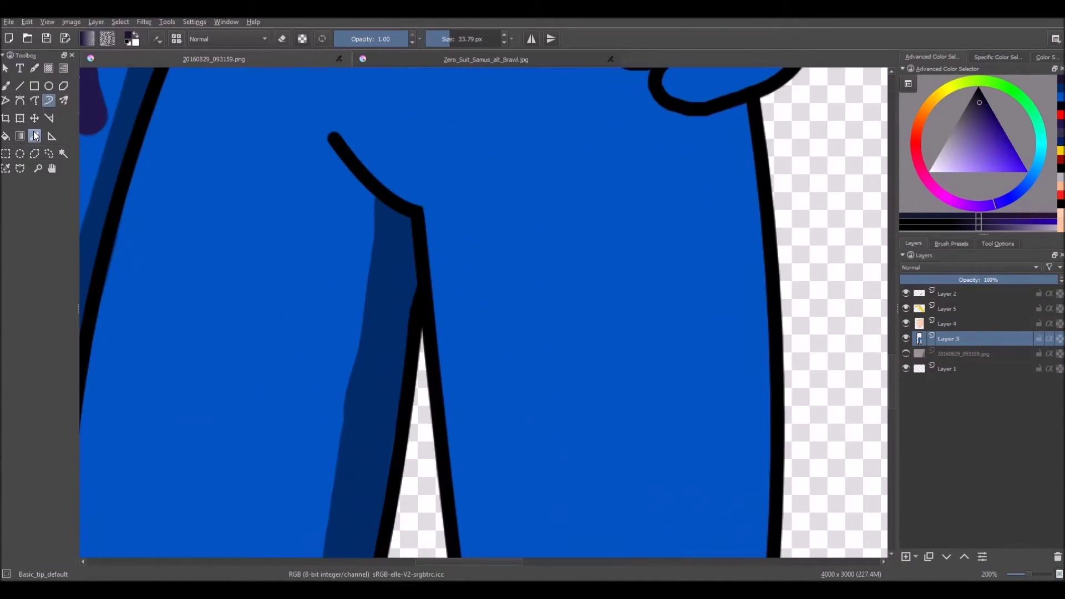
click(267, 233)
click(49, 100)
scroll(338, 383, down, 3)
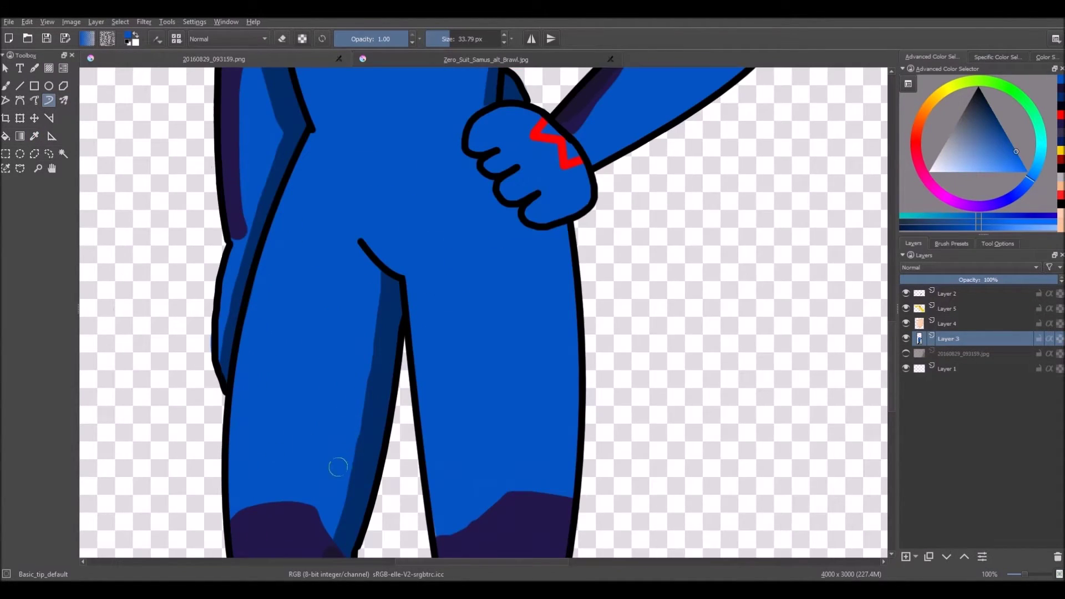
scroll(340, 462, down, 4)
scroll(320, 313, up, 4)
scroll(333, 305, down, 5)
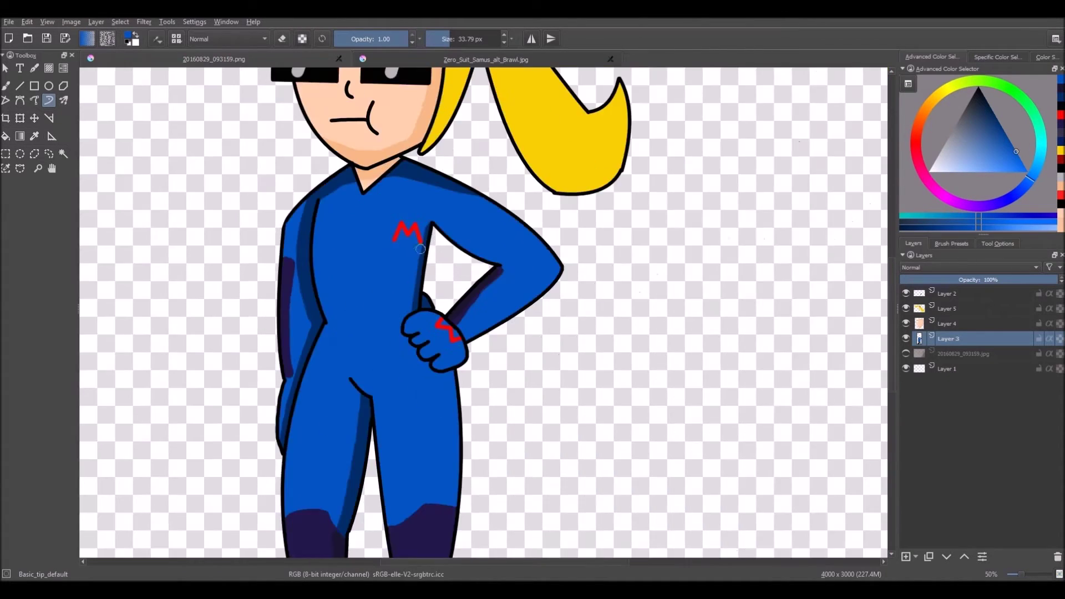
Step: Compare the figure with the reference image and examine the shading on the bent arm and hand
click(466, 60)
click(290, 59)
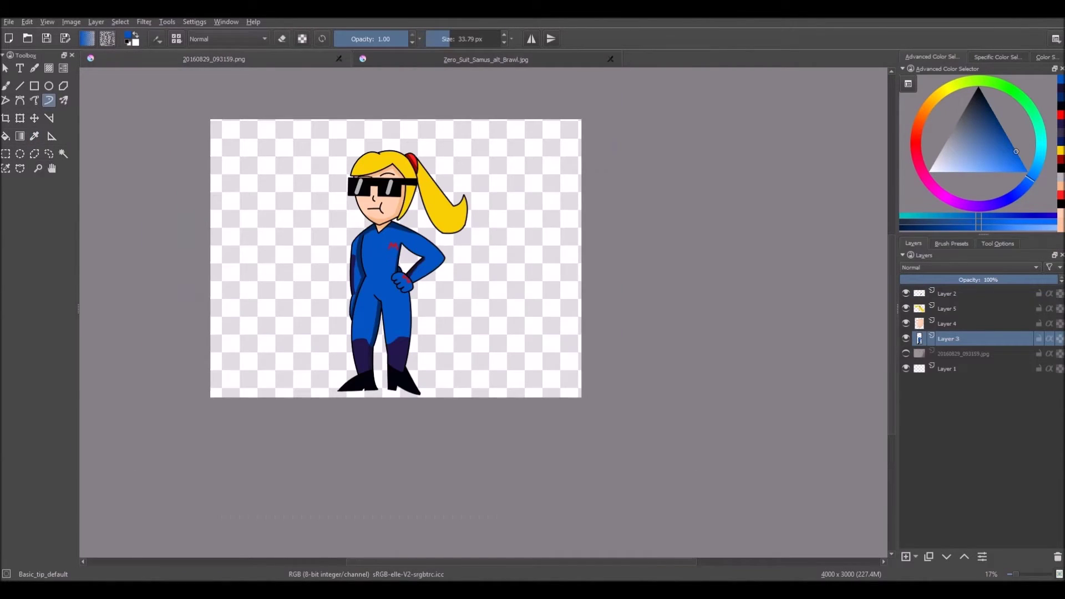
drag(355, 299, 276, 278)
scroll(353, 354, up, 2)
scroll(501, 301, up, 4)
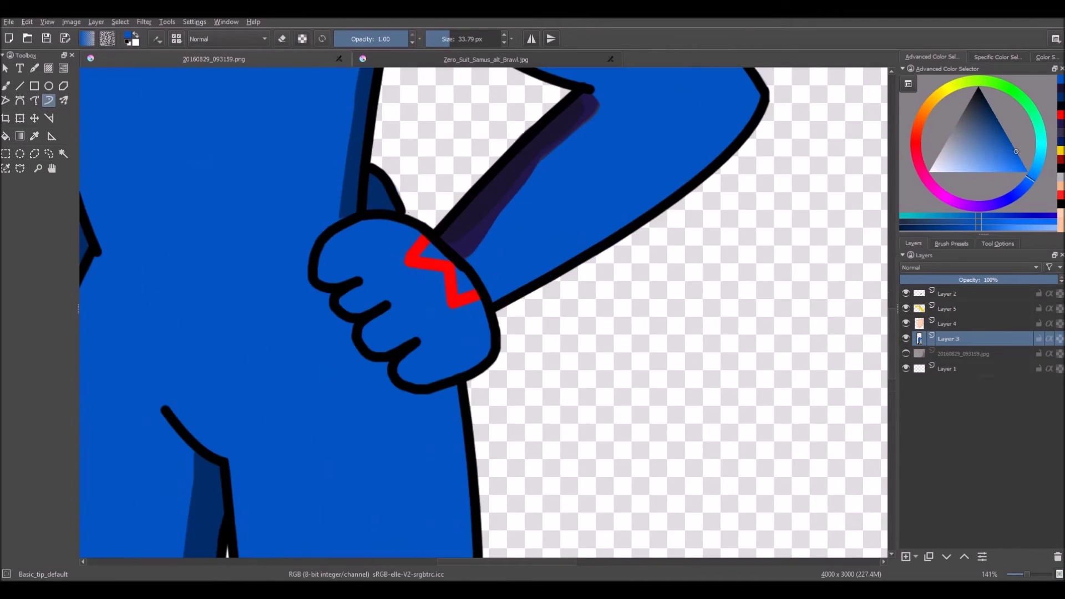
scroll(501, 185, down, 5)
drag(892, 328, 893, 280)
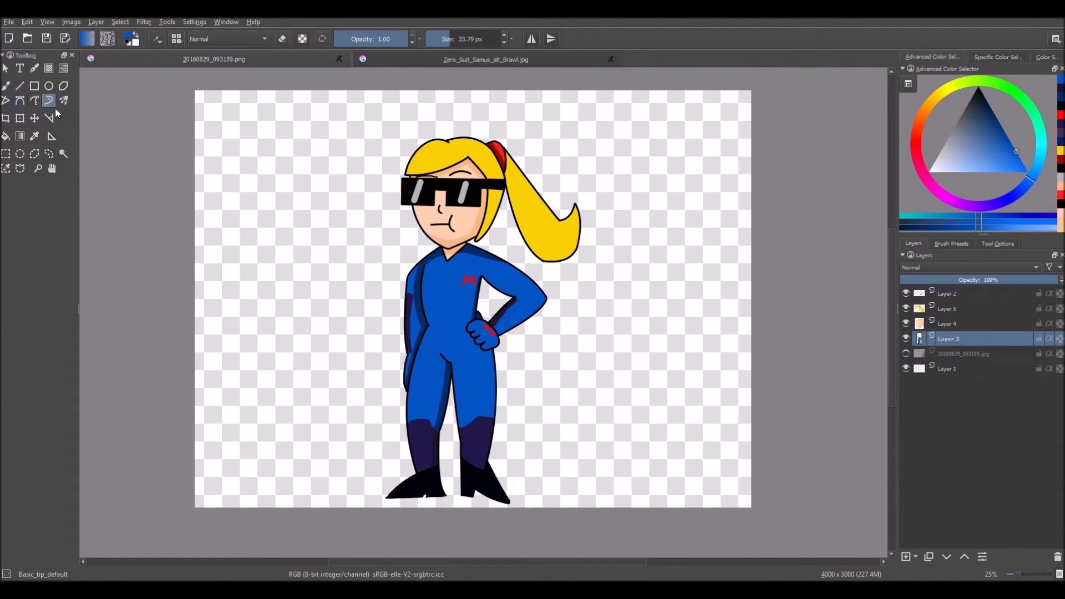
Step: Draw a black capital M freehand in the blank area beside the head with the 33.79 px brush
click(129, 45)
scroll(368, 166, up, 1)
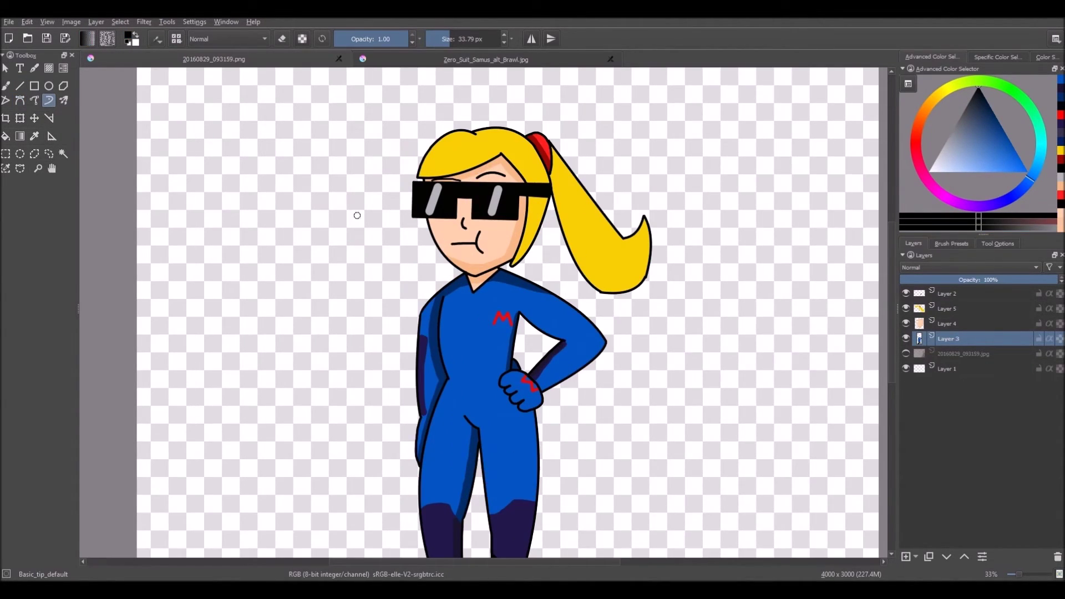
mouse_move(168, 113)
mouse_down()
mouse_move(166, 163)
mouse_move(205, 165)
mouse_up()
Step: Try further black lettering strokes after the M and undo them
drag(245, 134, 244, 135)
mouse_move(273, 127)
mouse_down()
mouse_move(294, 145)
mouse_move(339, 115)
mouse_up()
key(ctrl+z)
key(ctrl+z)
key(ctrl+z)
key(ctrl+z)
key(ctrl+z)
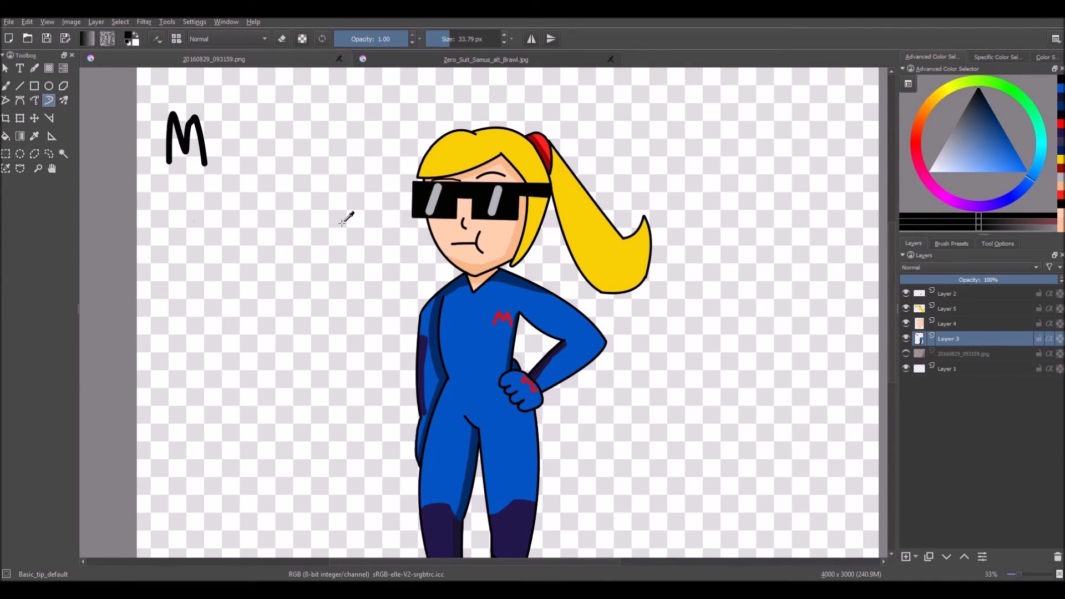